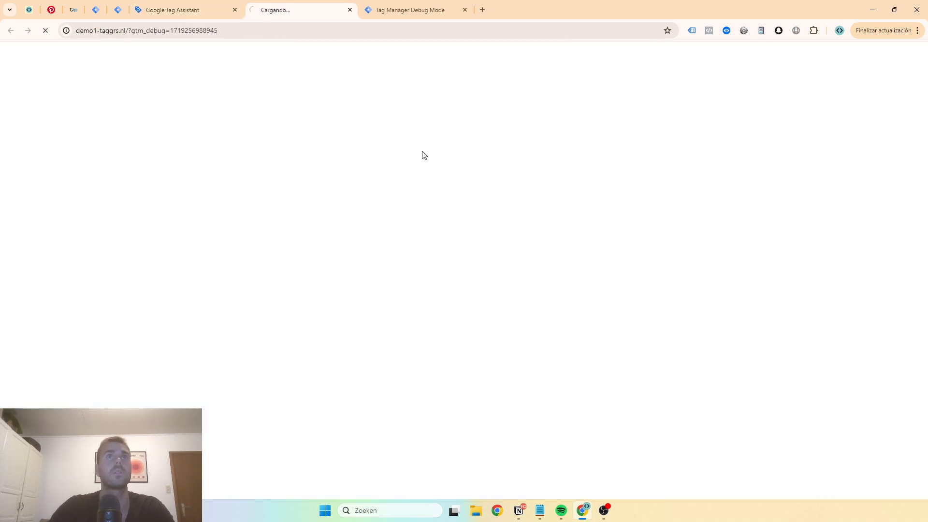
Continue past the Tag Assistant connection dialog and bring up the server container's debug summary
drag(284, 13, 386, 9)
click(203, 10)
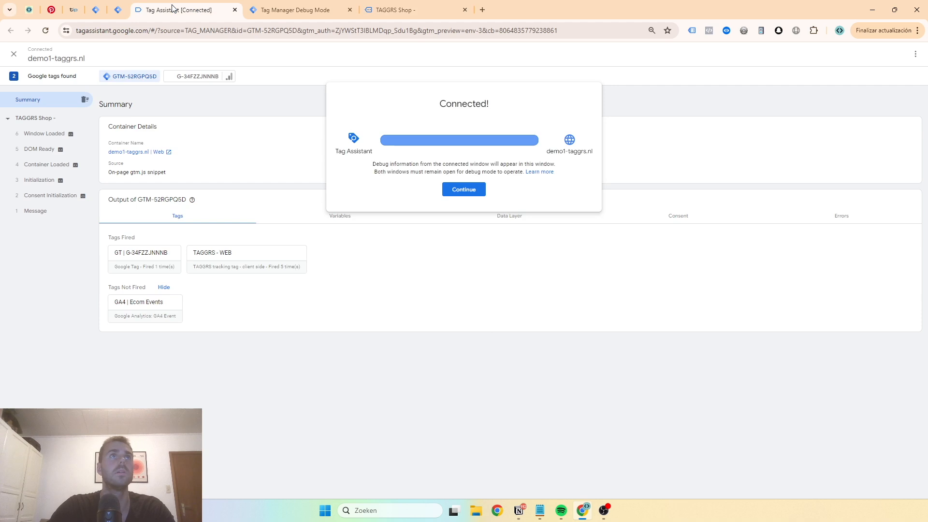
click(463, 190)
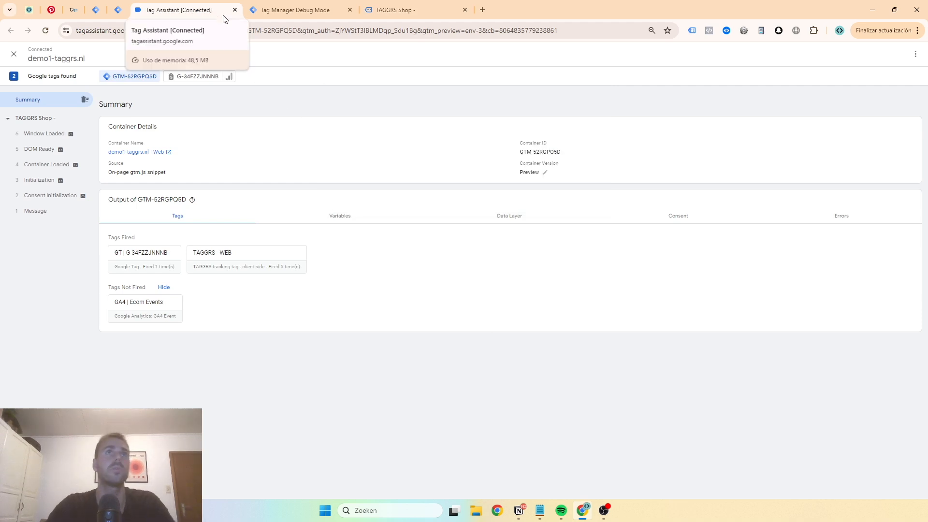
click(267, 10)
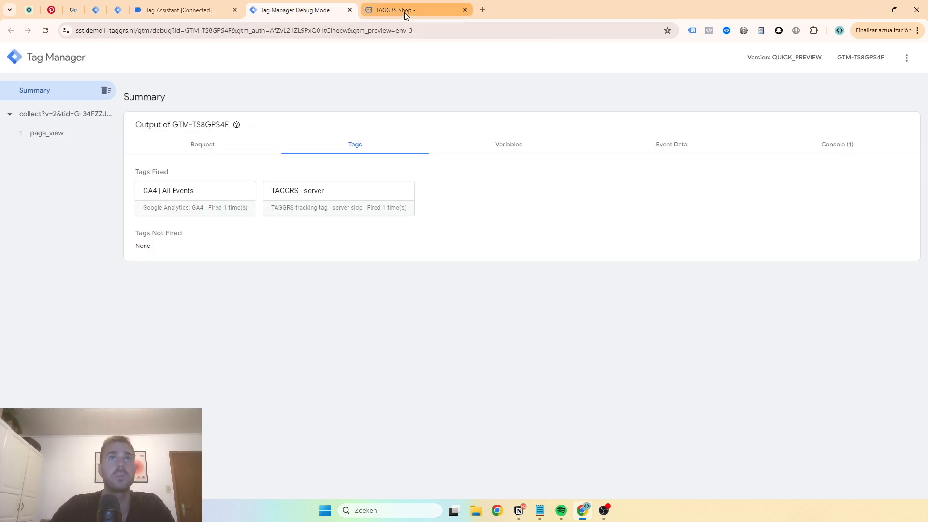
Open the Shop page of the TAGGRS demo store and add the 'BE A TAGGR' hoodie to the cart
click(404, 11)
scroll(441, 187, down, 1)
click(460, 180)
scroll(213, 206, down, 2)
click(257, 334)
Inspect the add_to_cart event's data layer push and the GA4 | Ecom Events tag details in web container GTM-52RGPQ5D
click(193, 10)
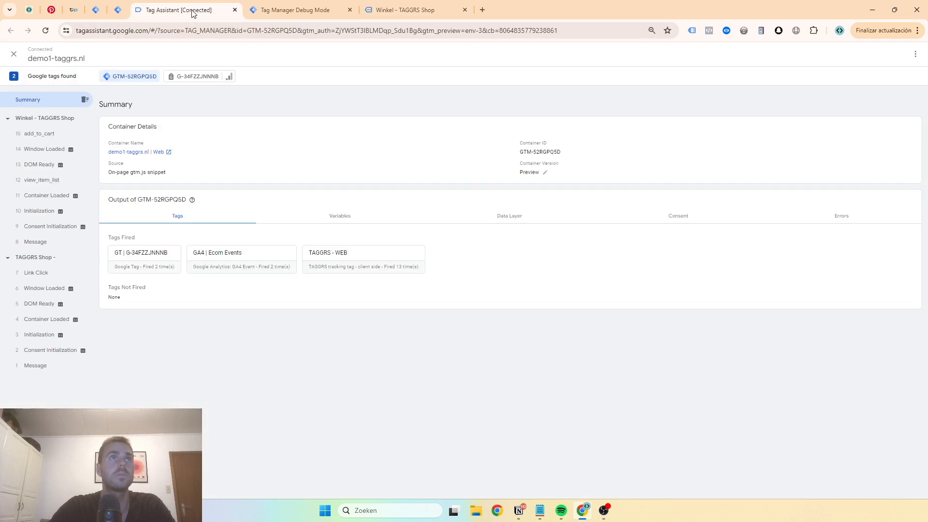
click(61, 135)
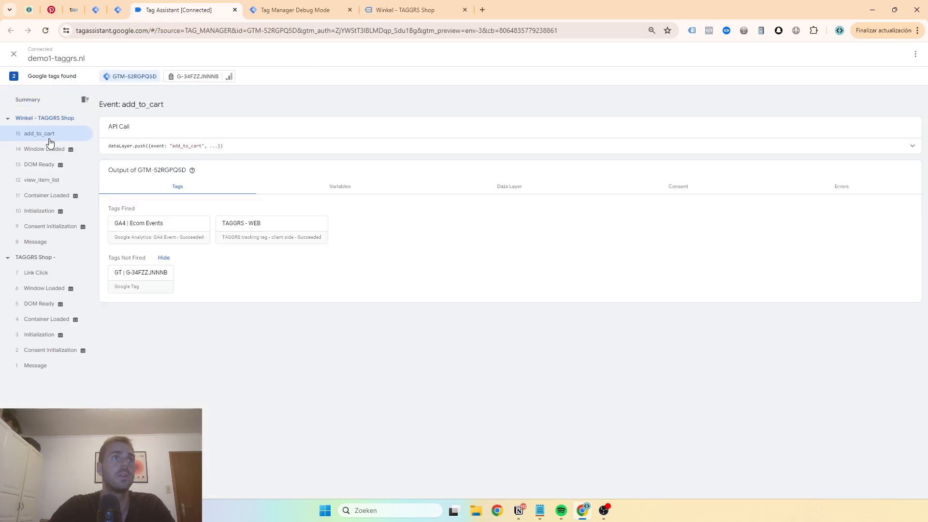
click(232, 154)
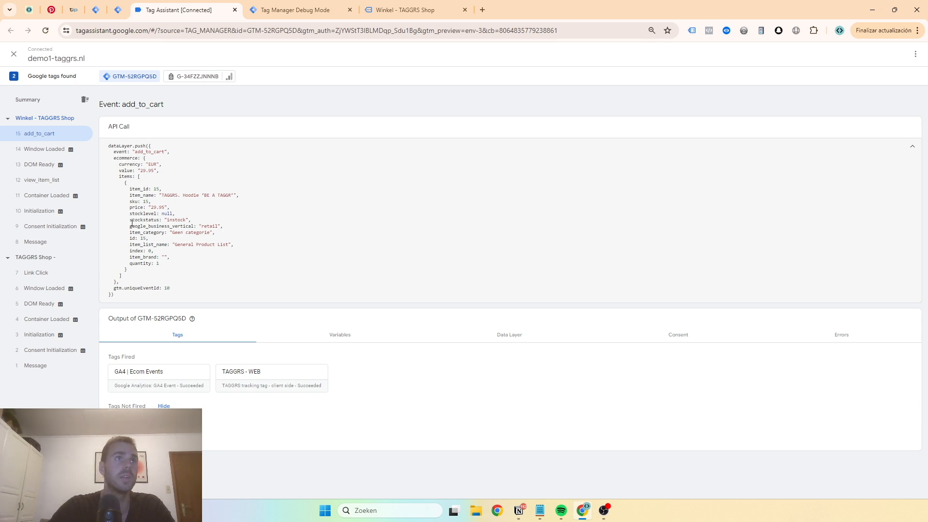
click(145, 387)
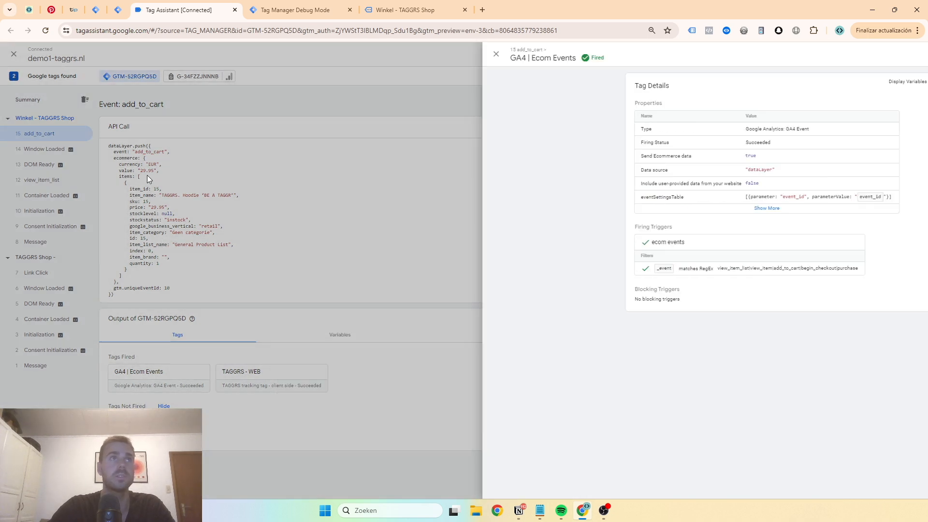
click(147, 175)
Check the request URL of the Add to Cart hit sent by Google tag G-34FZZJNNNB
click(184, 78)
click(45, 136)
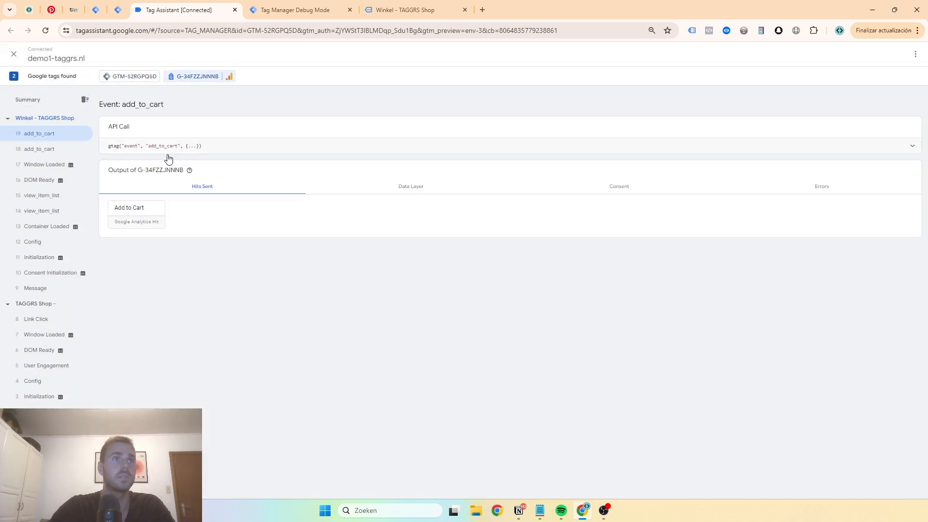
click(136, 213)
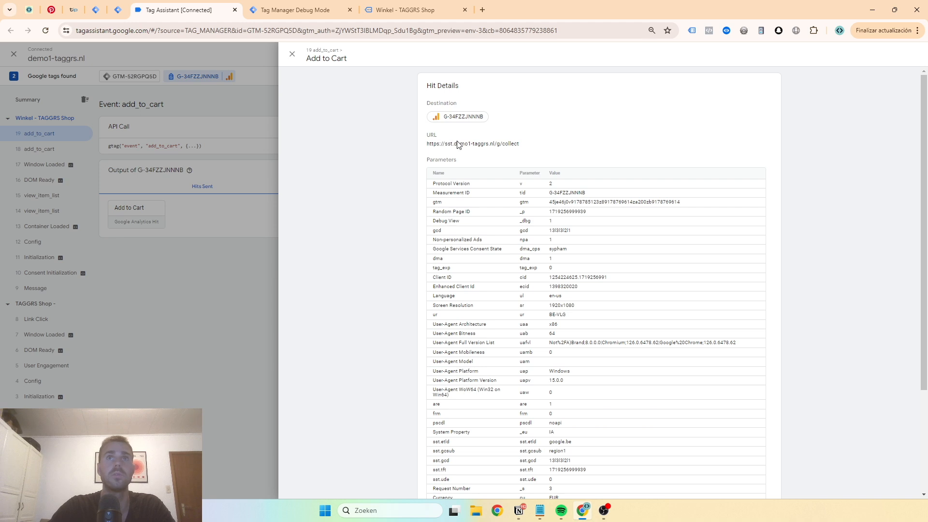
triple_click(457, 145)
Examine the outgoing HTTP request of the GA4 | All Events tag for add_to_cart in the server container's debug page
click(276, 10)
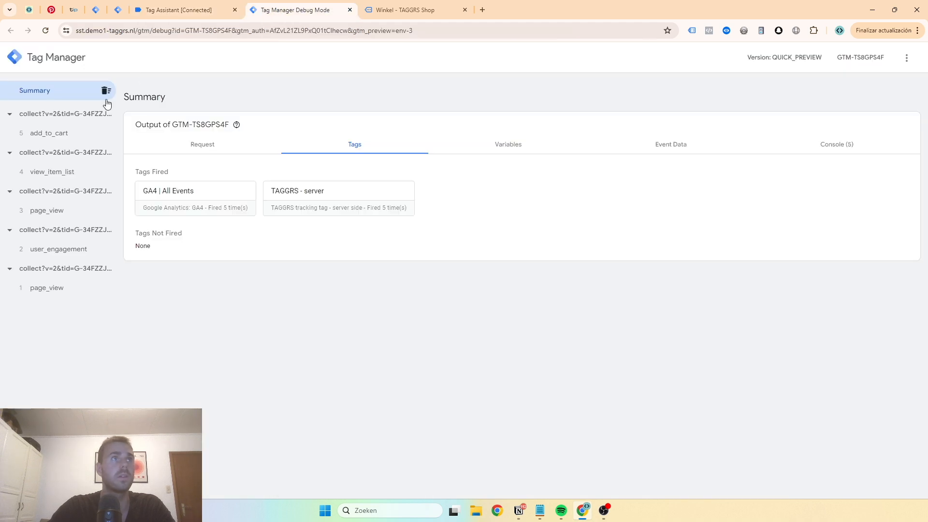
click(63, 136)
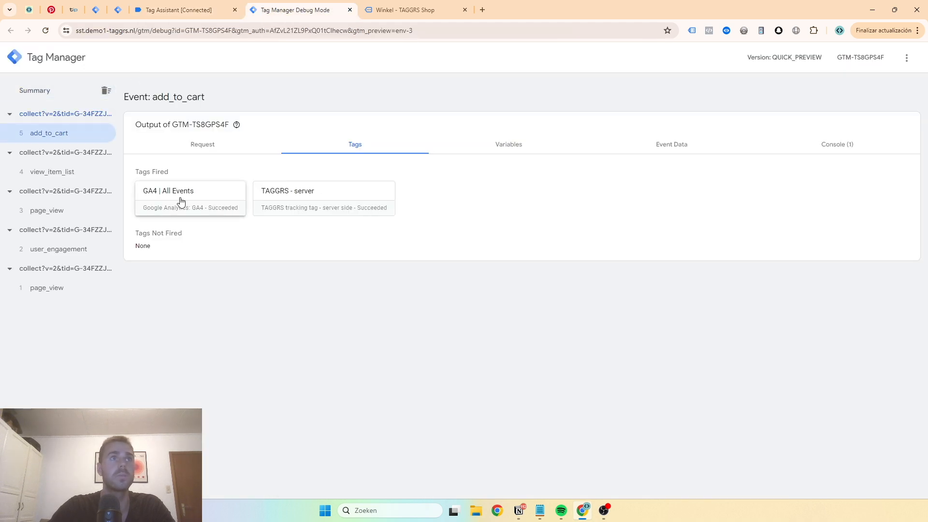
click(182, 199)
click(437, 307)
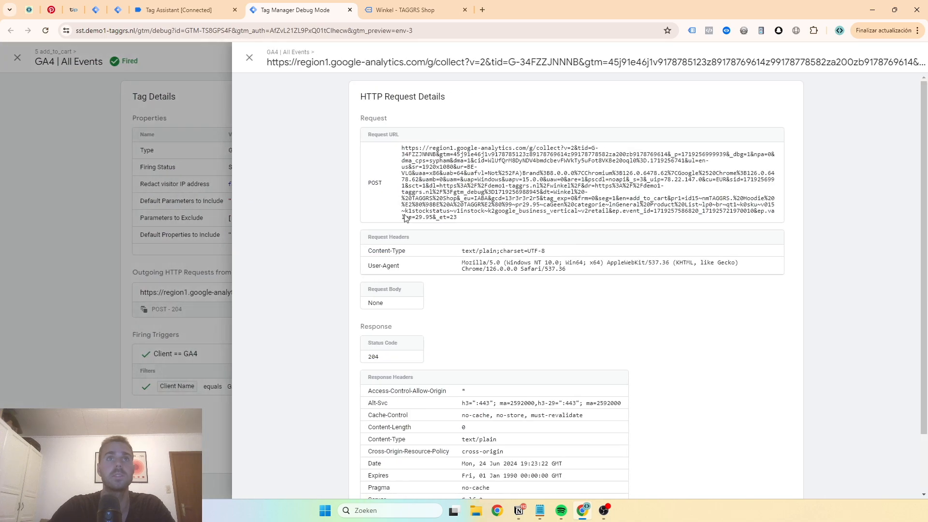
triple_click(446, 148)
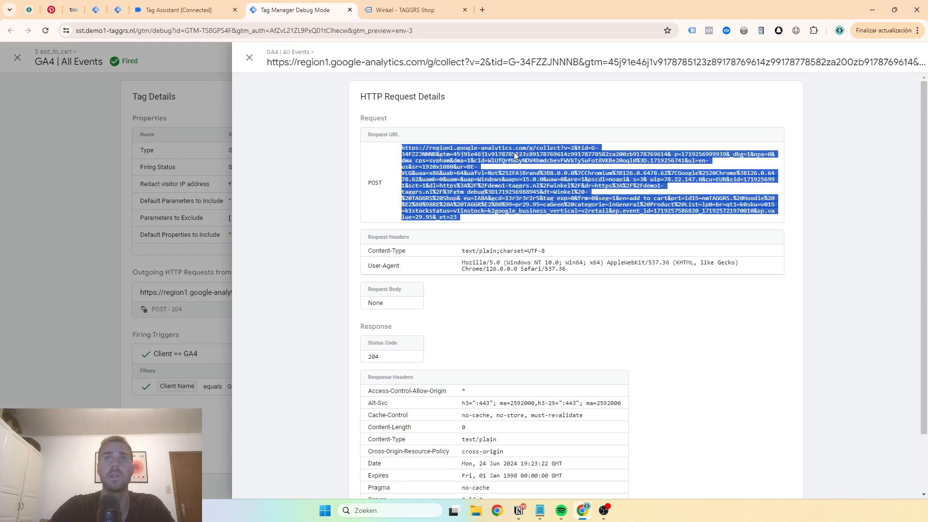
click(516, 155)
click(250, 59)
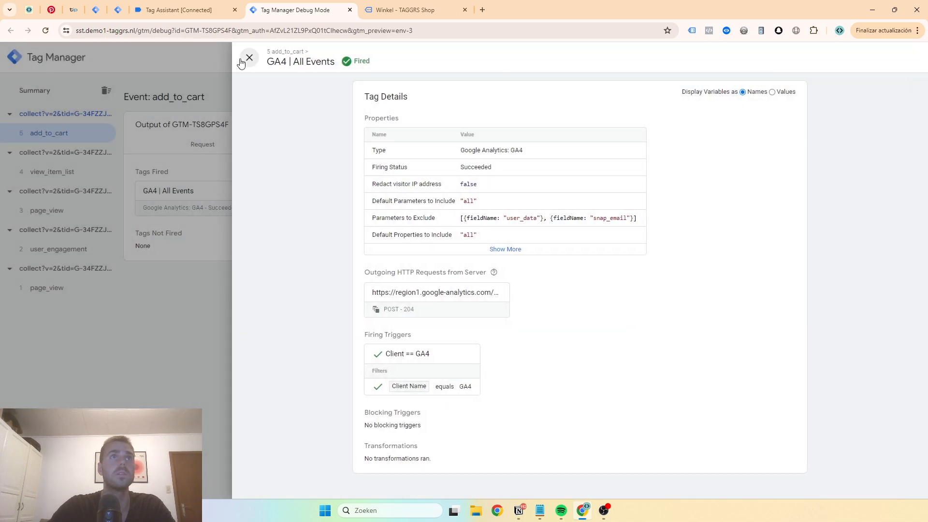
click(242, 61)
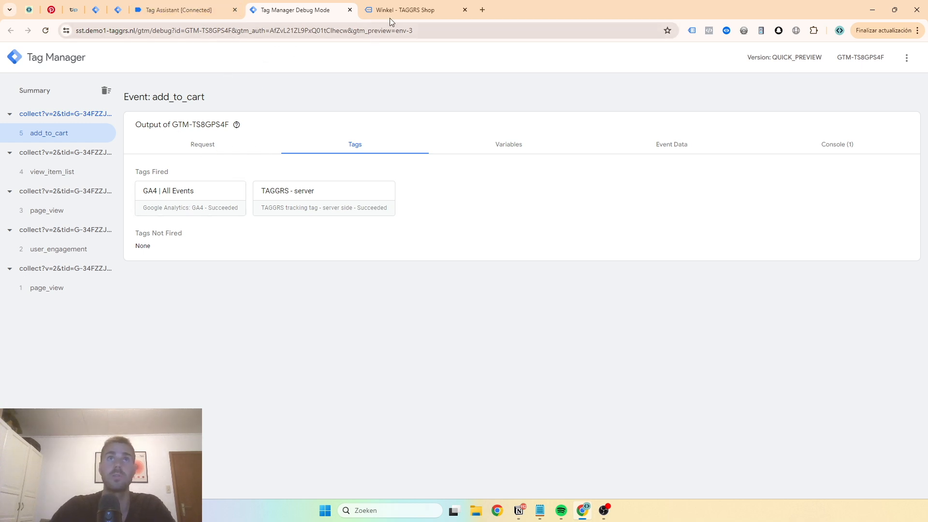
Open the store's cart, move the Tag Assistant badge out of the way and proceed to checkout
click(438, 11)
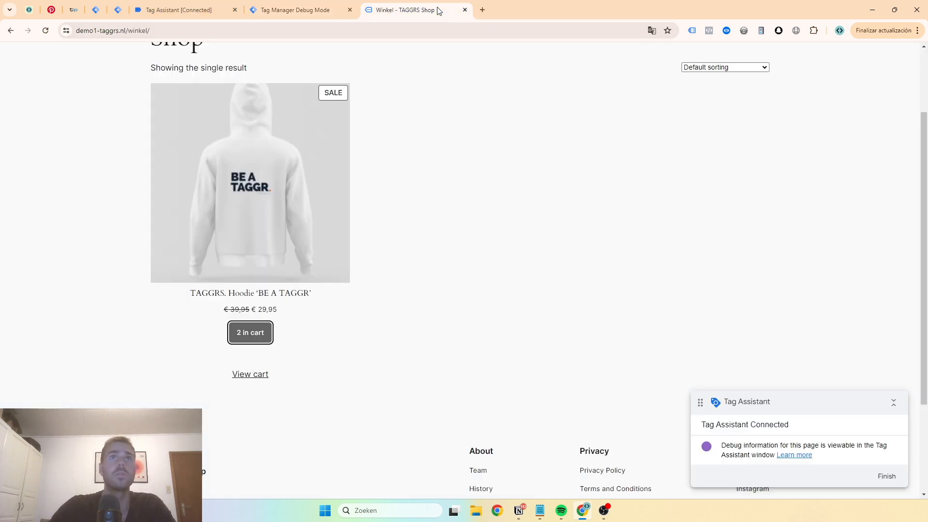
scroll(604, 196, up, 2)
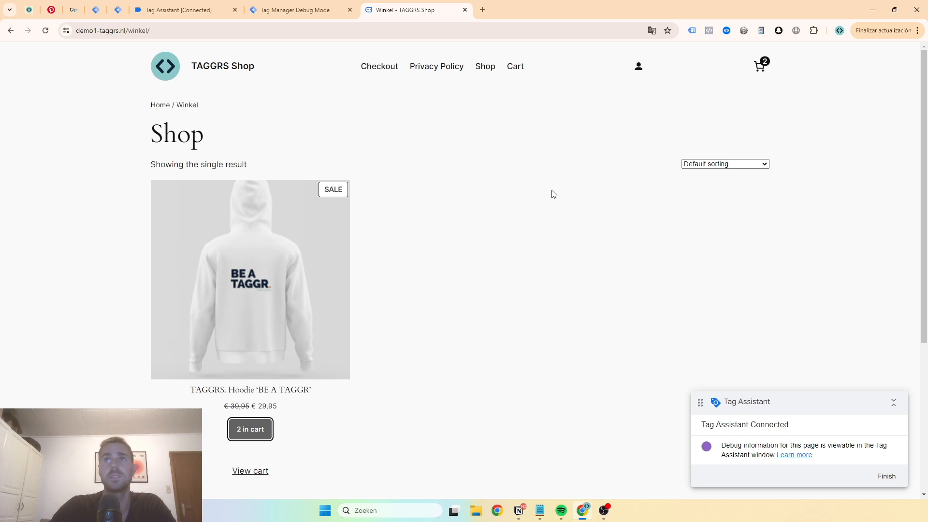
click(760, 65)
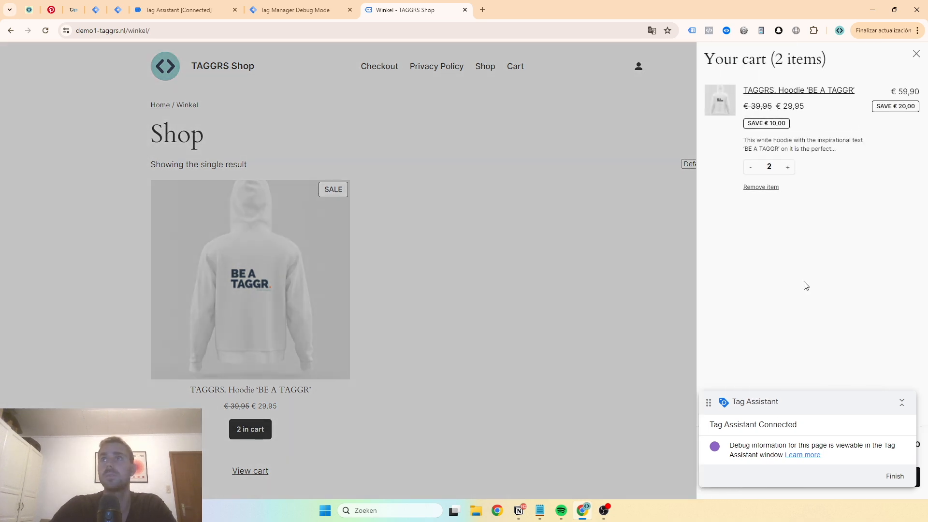
drag(790, 406, 771, 300)
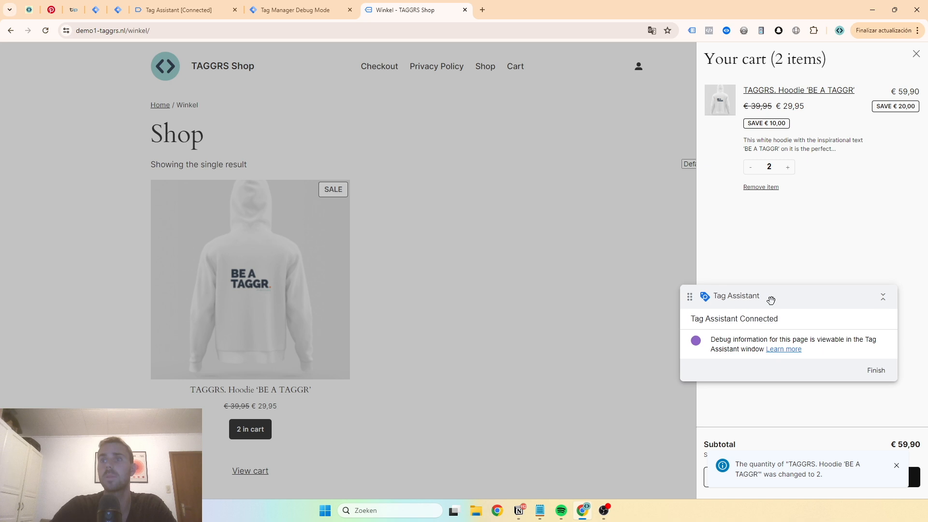
click(896, 465)
click(840, 477)
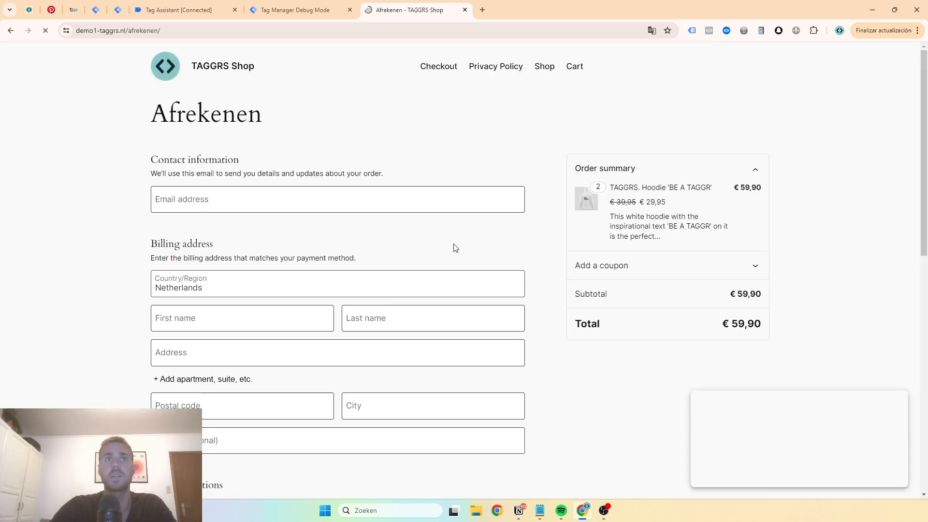
Fill in the customer's email address, first name and last name on the checkout form
click(245, 198)
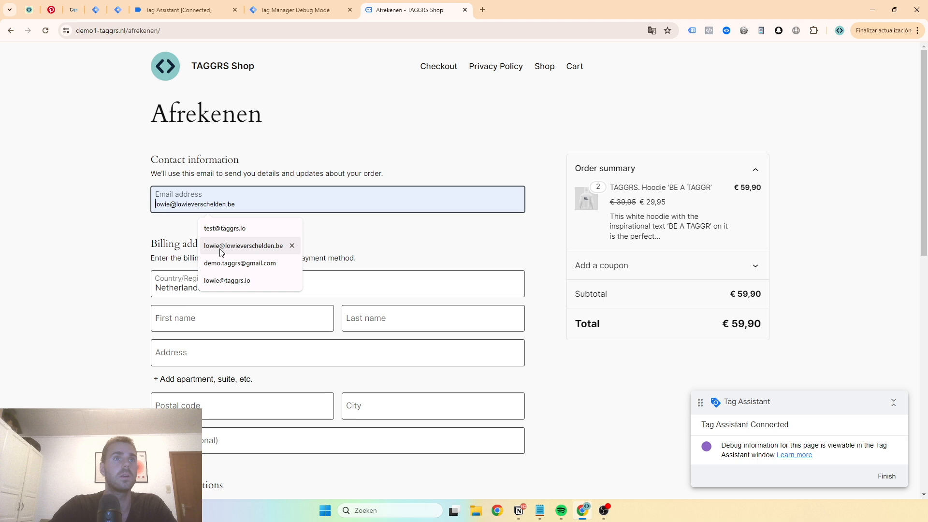
click(228, 230)
click(232, 330)
click(223, 347)
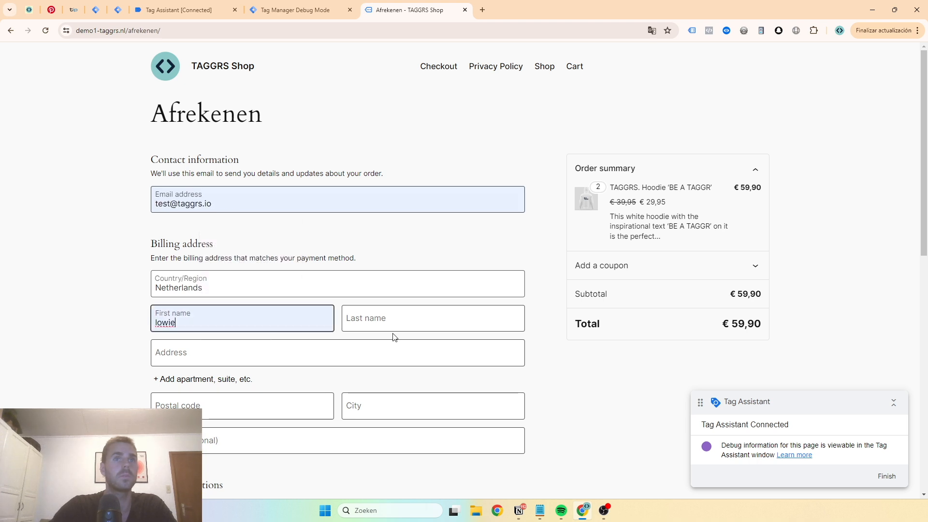
click(401, 325)
click(407, 347)
Fill in the billing street address, postal code and city, and try to place the order
click(257, 361)
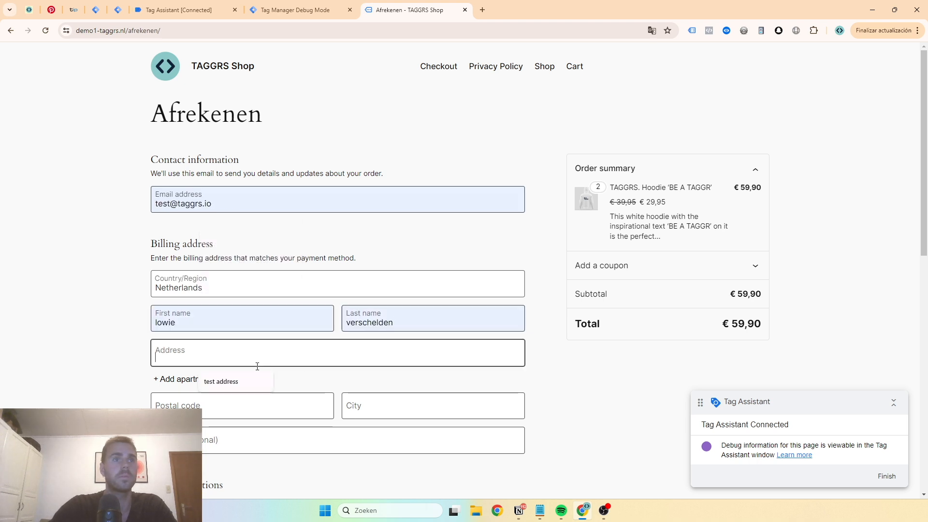
click(222, 382)
click(235, 402)
click(241, 435)
click(367, 414)
click(399, 433)
scroll(367, 331, down, 7)
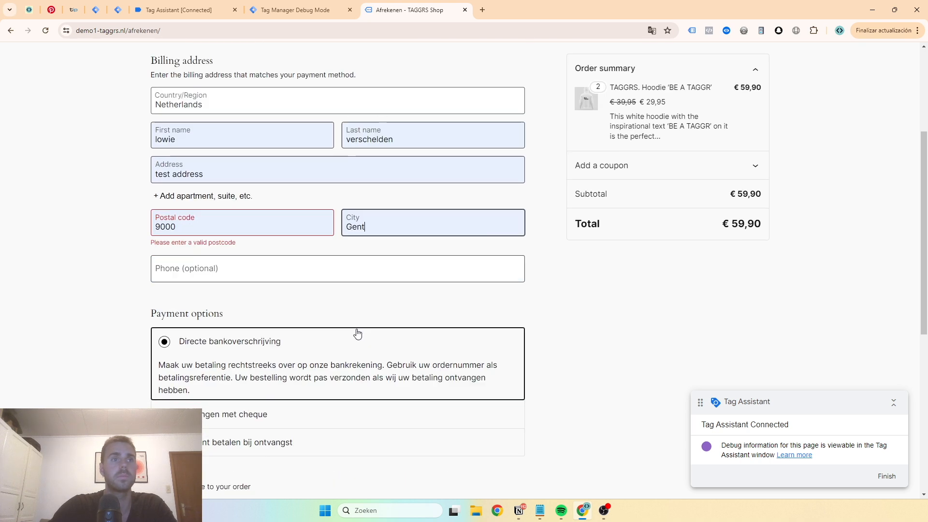
click(401, 417)
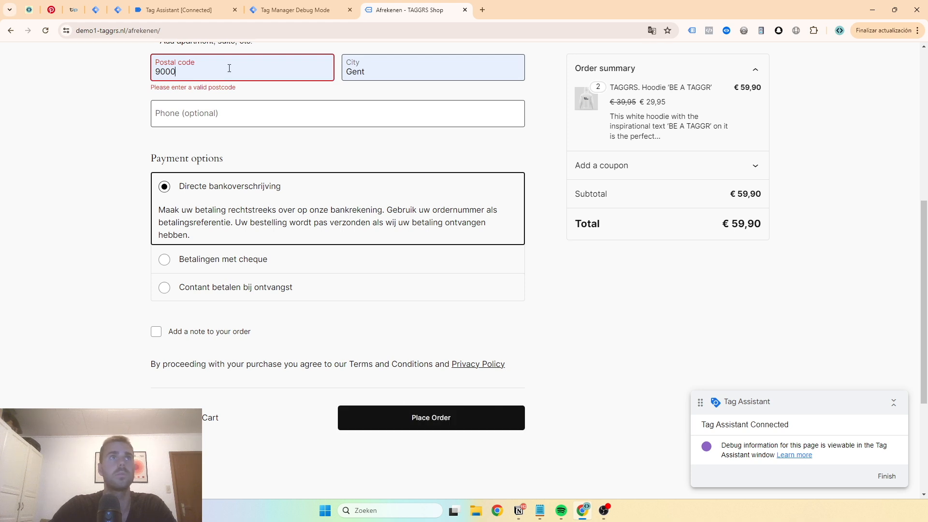
Change the billing country to Belgium and enter the postal code again
scroll(217, 174, up, 5)
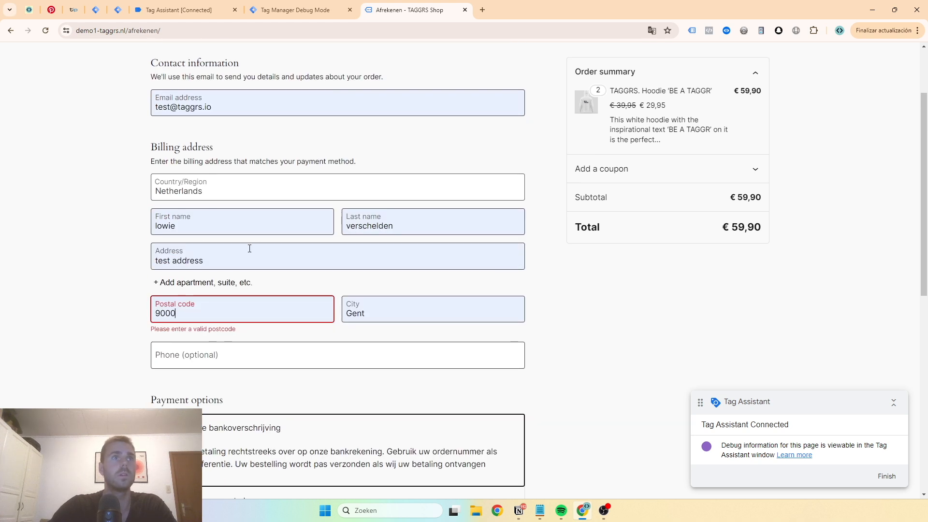
click(234, 193)
text(bel)
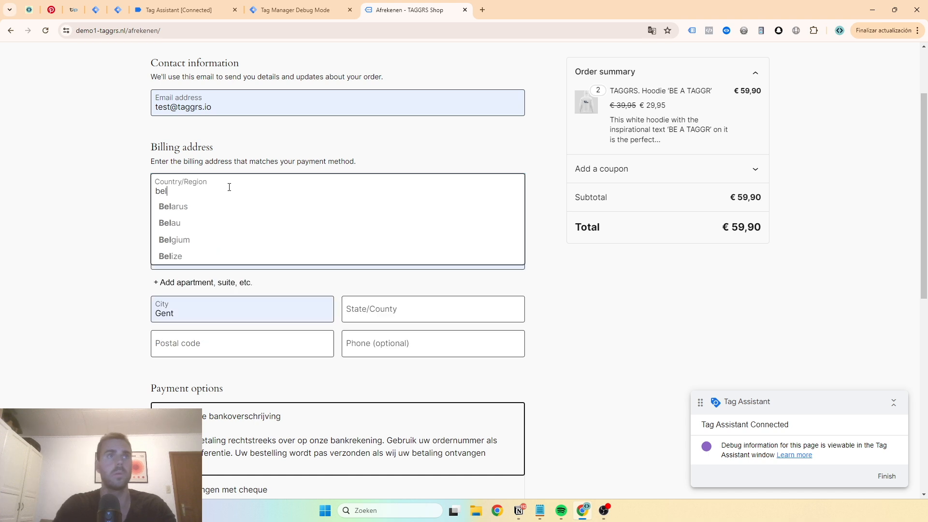
text(g)
click(213, 208)
click(208, 312)
click(218, 340)
Review the completed checkout form and place the order
scroll(258, 340, down, 5)
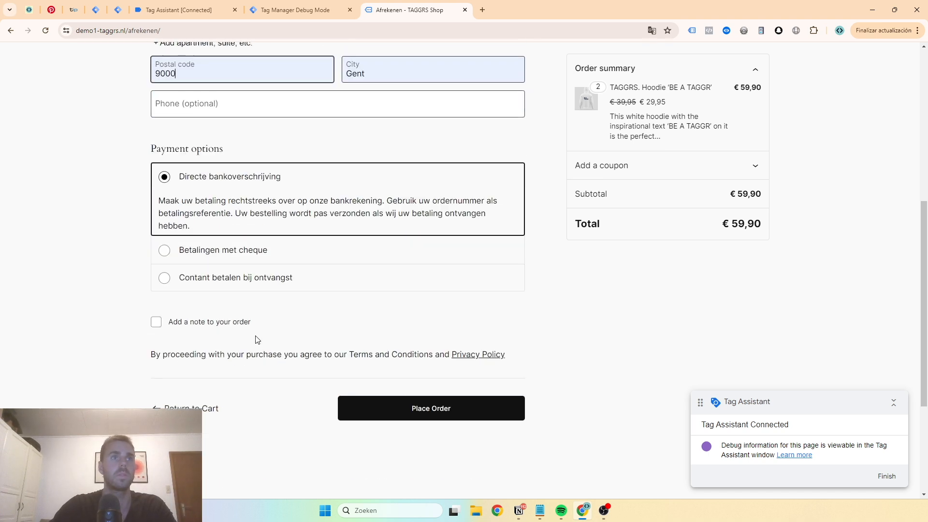
click(417, 404)
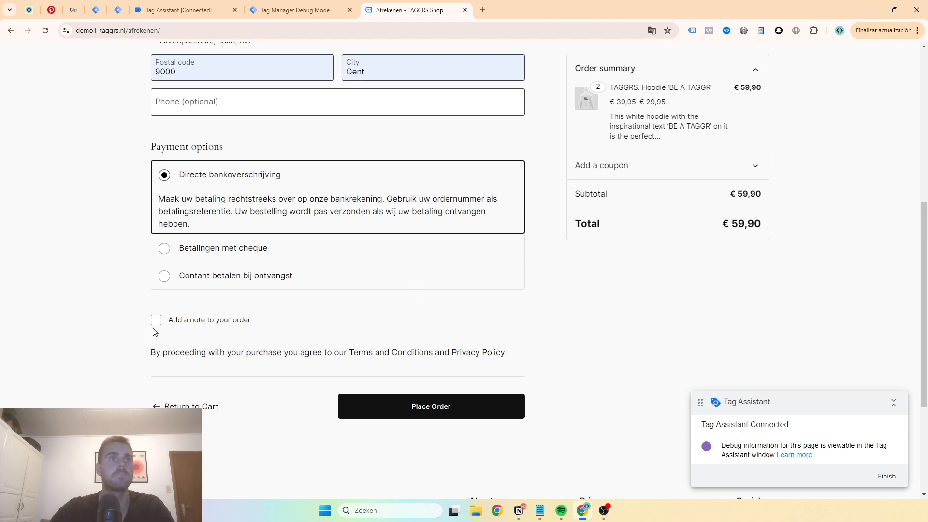
scroll(350, 323, up, 7)
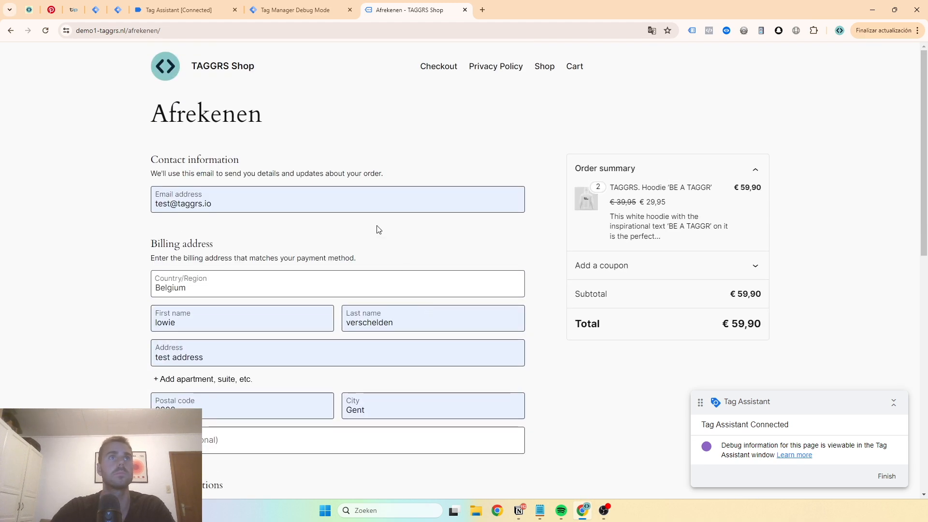
scroll(375, 228, down, 5)
scroll(323, 244, down, 4)
click(423, 302)
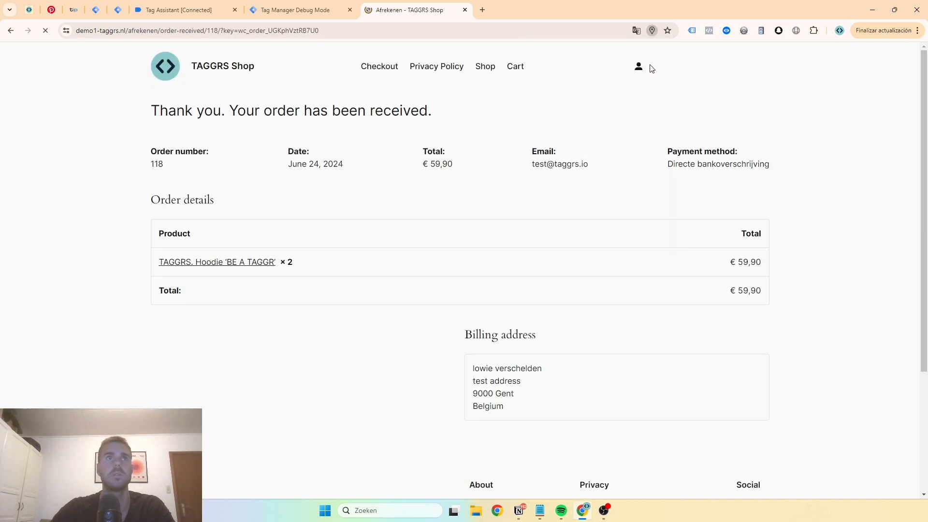
Examine the purchase event's data layer push in web container GTM-52RGPQ5D, including the totals and customer data
click(181, 10)
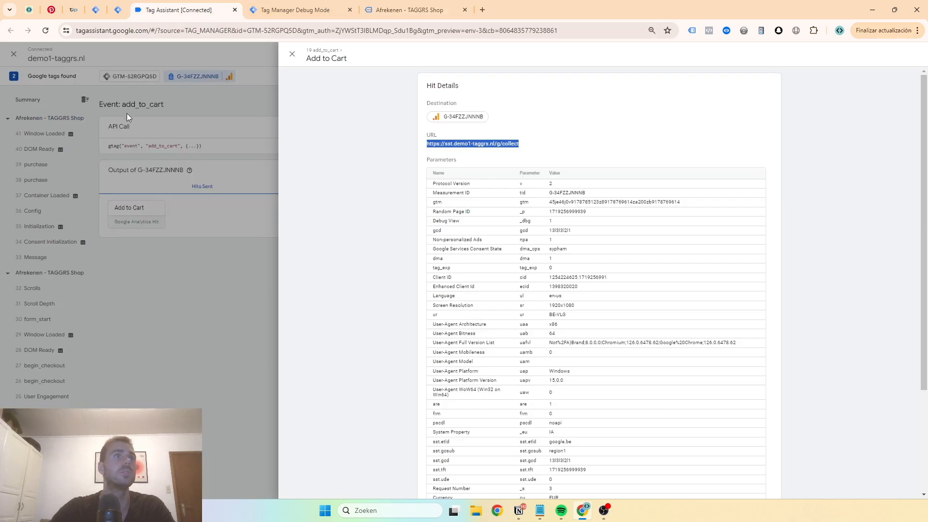
click(126, 113)
click(116, 76)
click(47, 178)
click(48, 169)
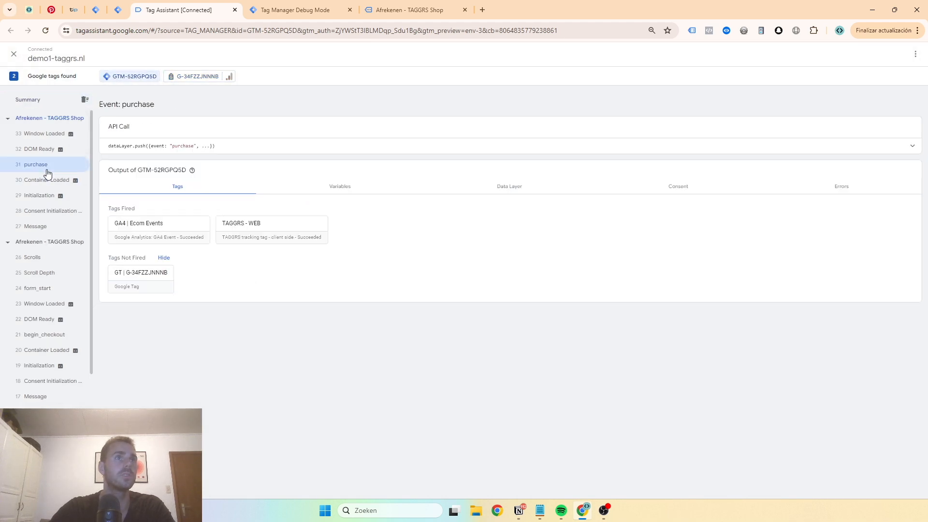
click(224, 151)
scroll(210, 162, down, 2)
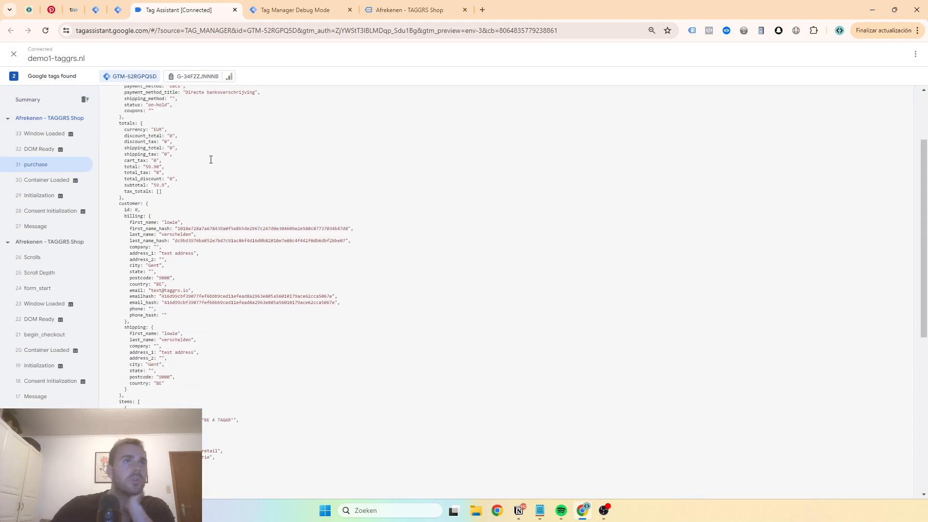
scroll(195, 169, up, 1)
scroll(193, 172, down, 1)
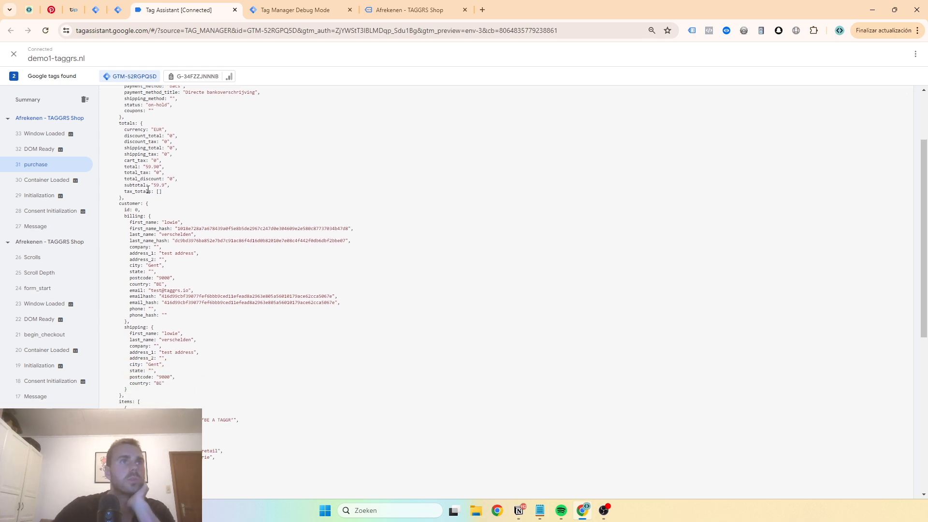
Examine the order attributes, billing data and purchased items in the purchase event's data layer push
scroll(154, 193, up, 2)
scroll(154, 201, down, 6)
scroll(151, 208, up, 7)
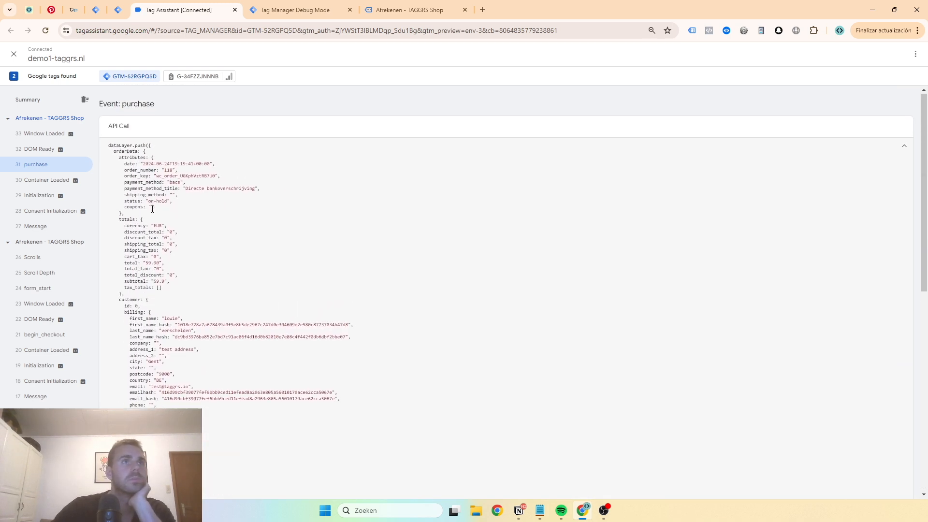
drag(138, 159, 153, 207)
scroll(151, 192, down, 2)
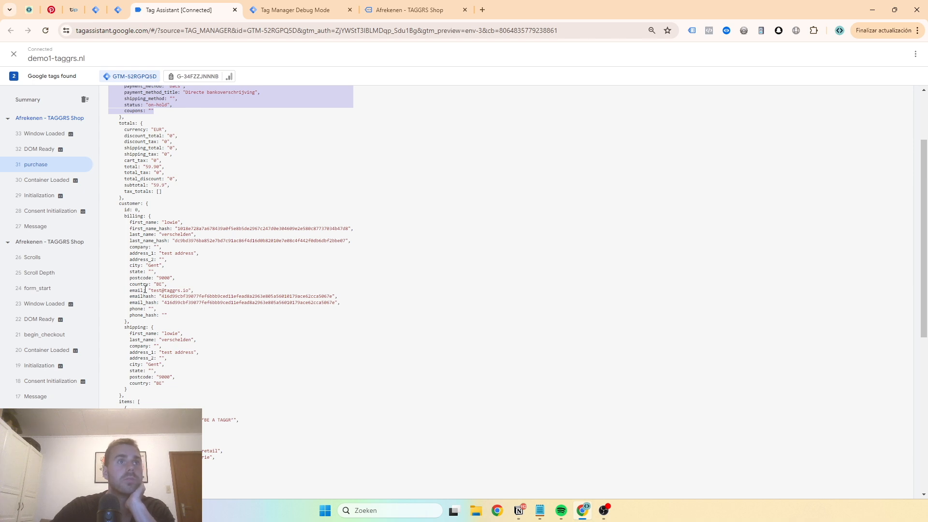
double_click(137, 308)
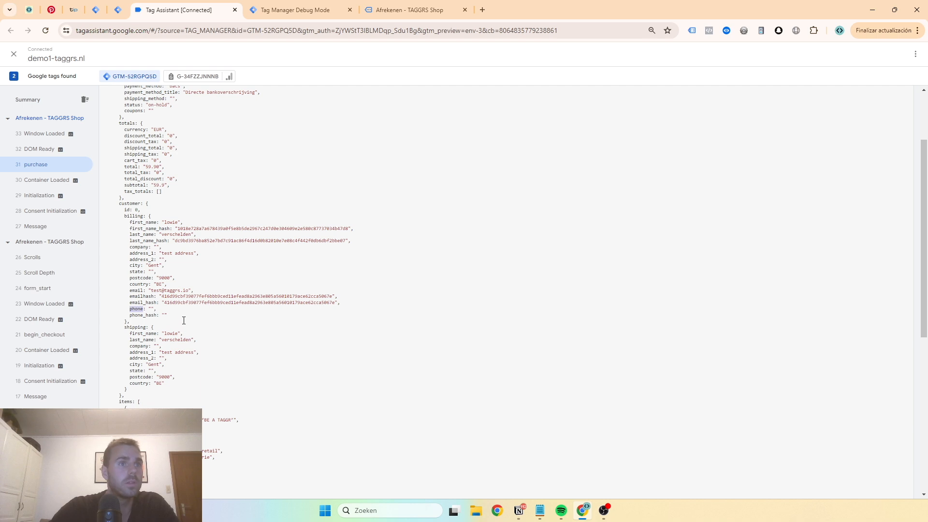
scroll(127, 297, down, 1)
double_click(138, 279)
click(143, 280)
scroll(147, 306, down, 5)
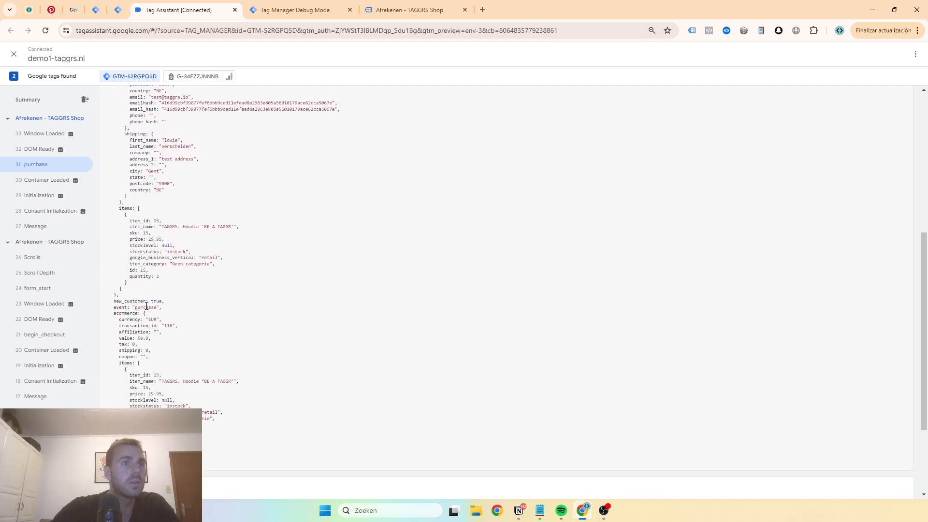
scroll(145, 298, up, 2)
scroll(145, 298, up, 2)
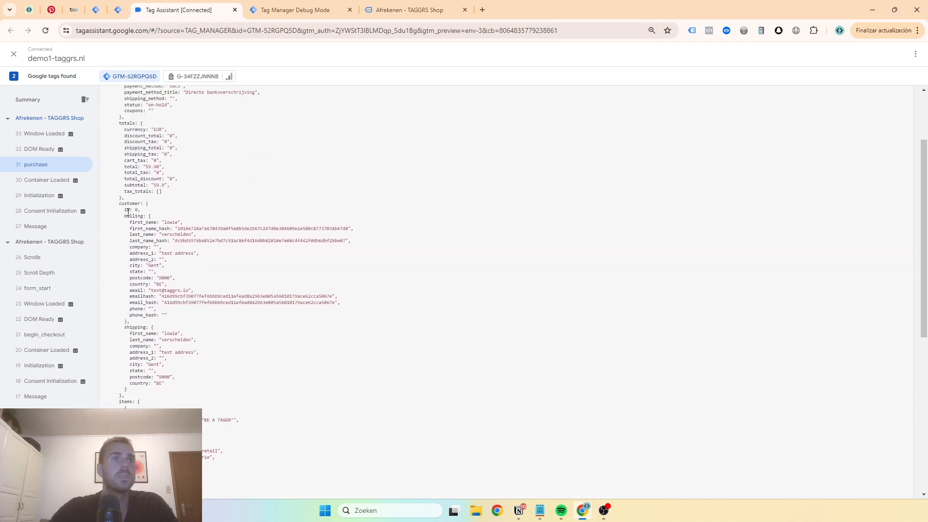
drag(125, 216, 128, 318)
scroll(168, 204, up, 2)
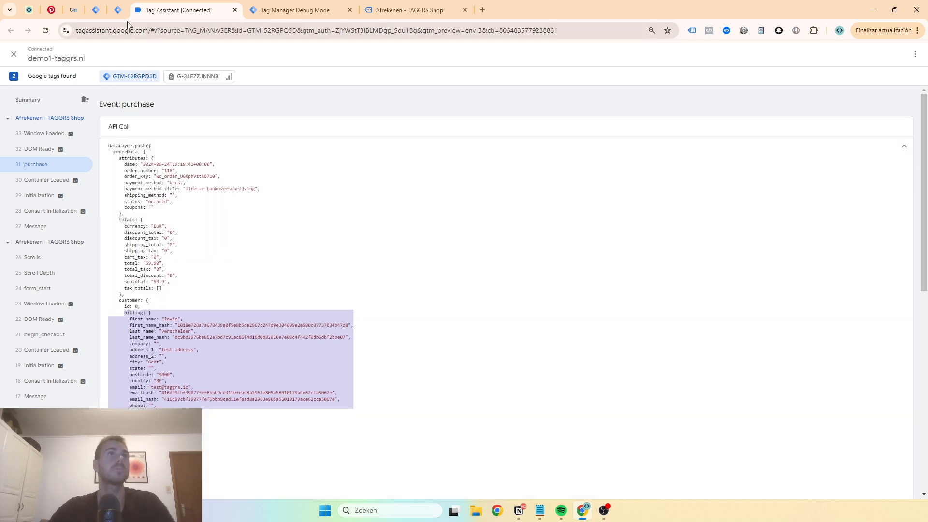
Open the GA4 | Ecom Events tag of the demo1-taggrs.nl web container in Tag Manager for editing
click(119, 12)
click(100, 15)
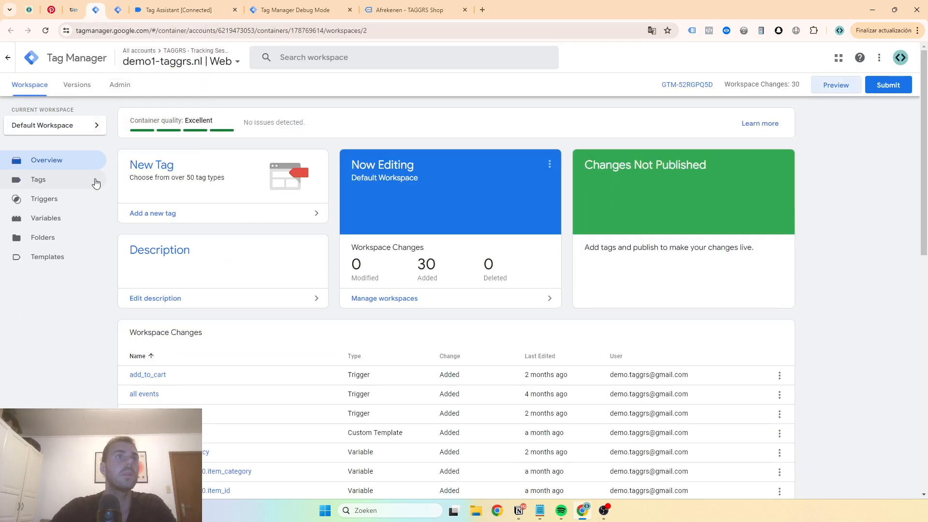
click(84, 183)
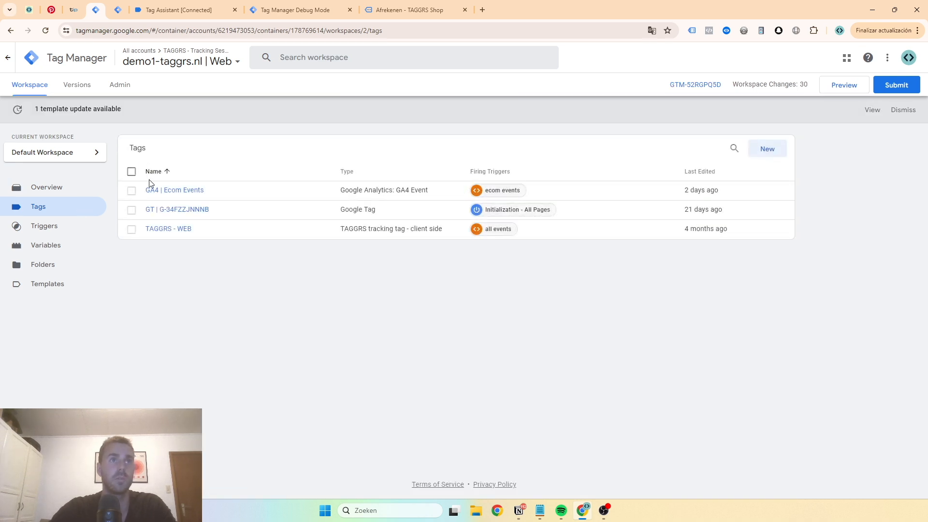
click(175, 192)
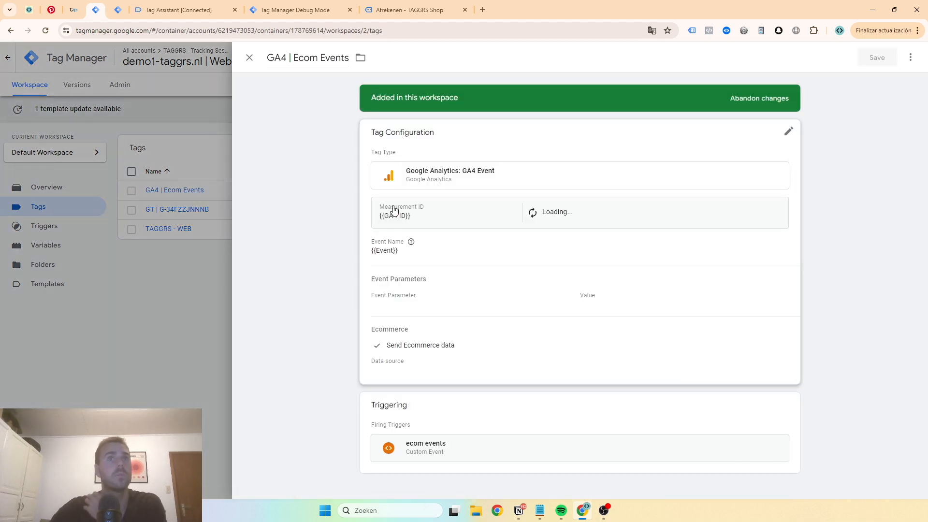
click(477, 286)
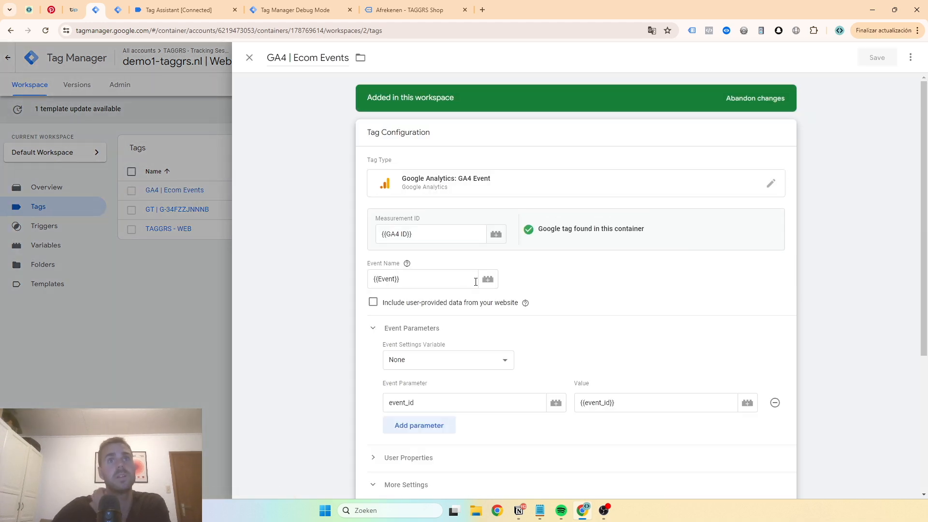
Include user-provided data from the website in the tag and start a new user data variable for it
scroll(469, 279, down, 1)
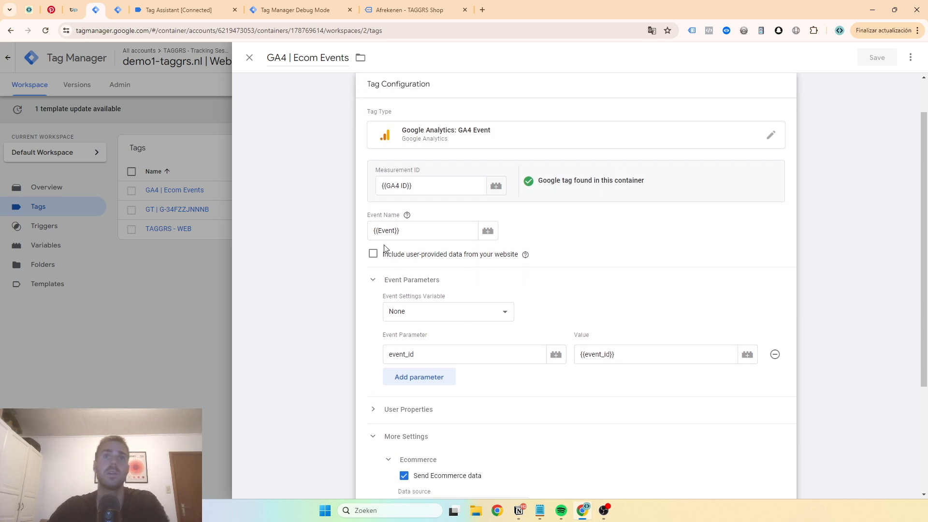
click(372, 255)
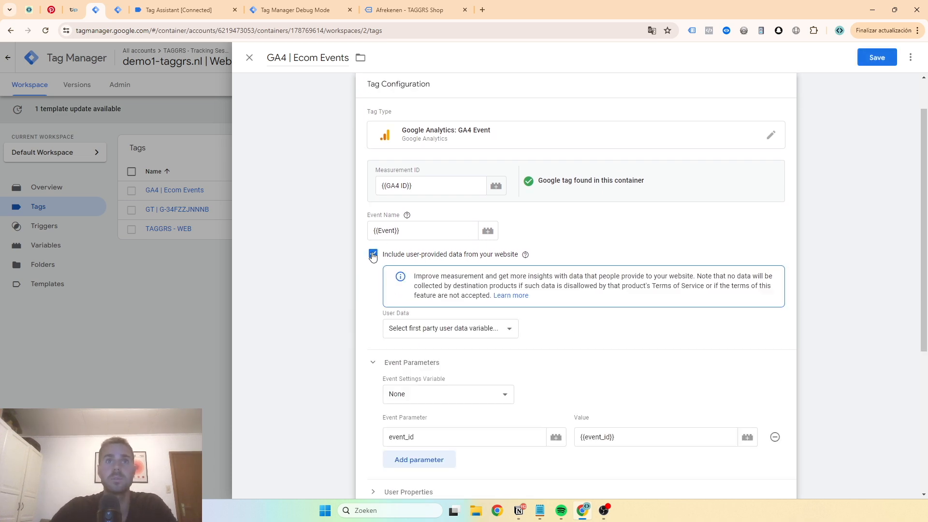
click(410, 328)
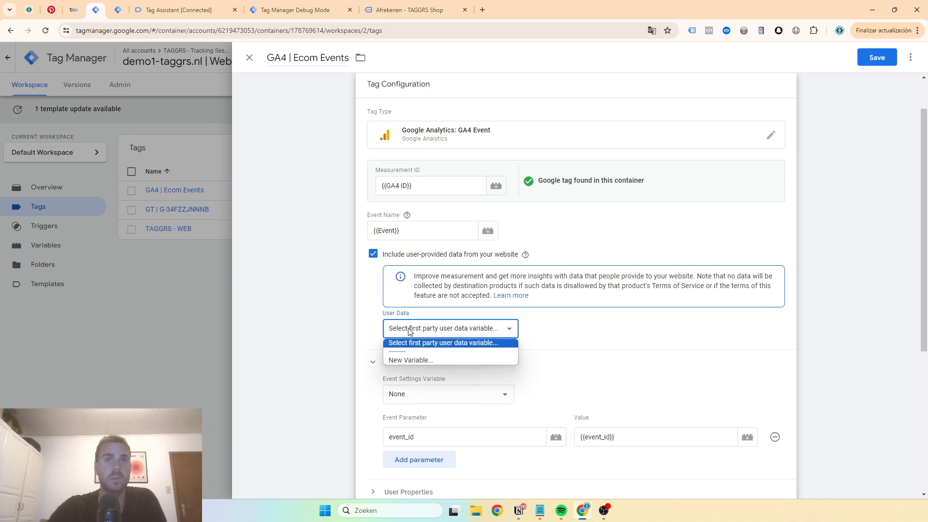
click(406, 359)
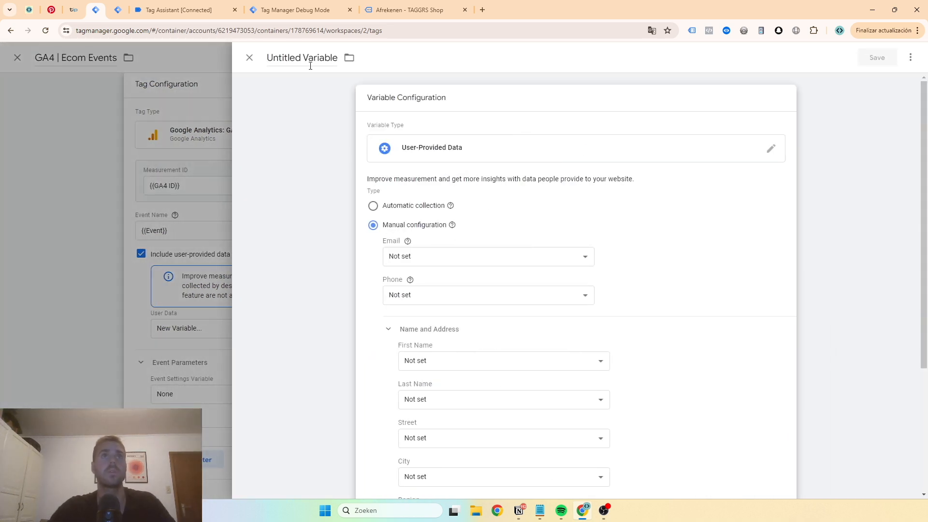
Name the user-provided data variable "UPD - purchase" and open its configuration for editing
click(310, 60)
text(up)
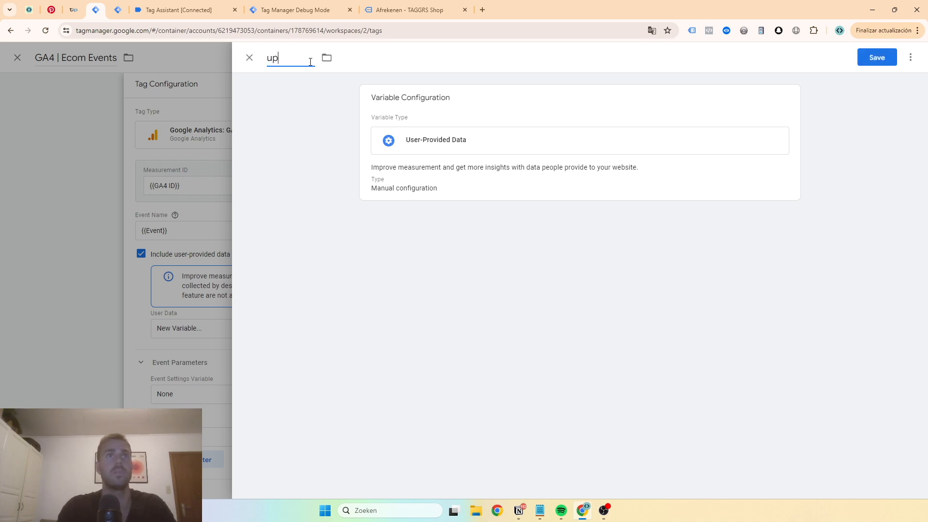
key(BackSpace)
key(BackSpace)
text(UPD -)
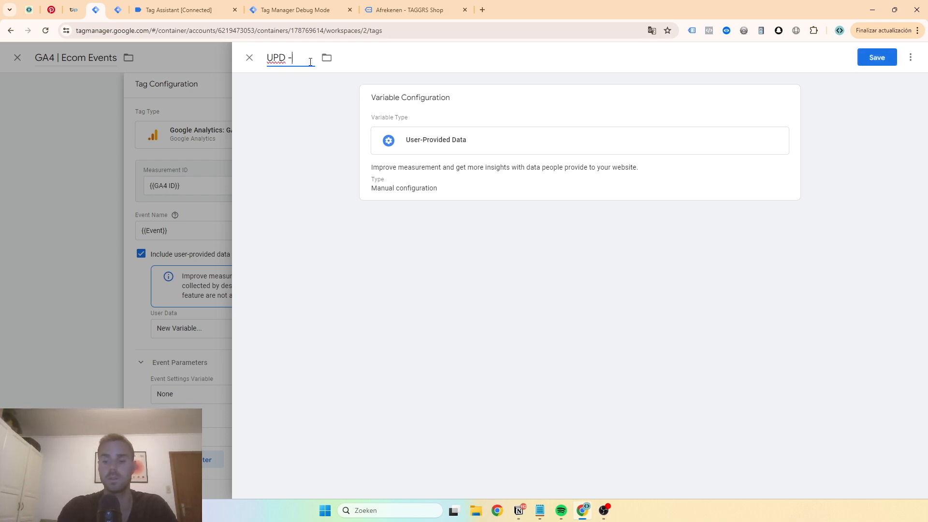
text( purchase)
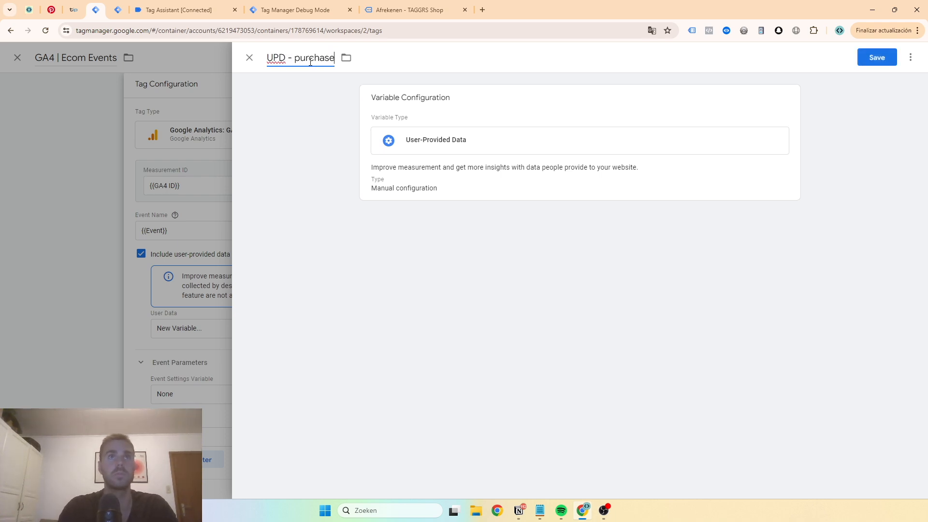
click(480, 139)
Start a new variable as the source for the Email field of the manual configuration
mouse_move(406, 246)
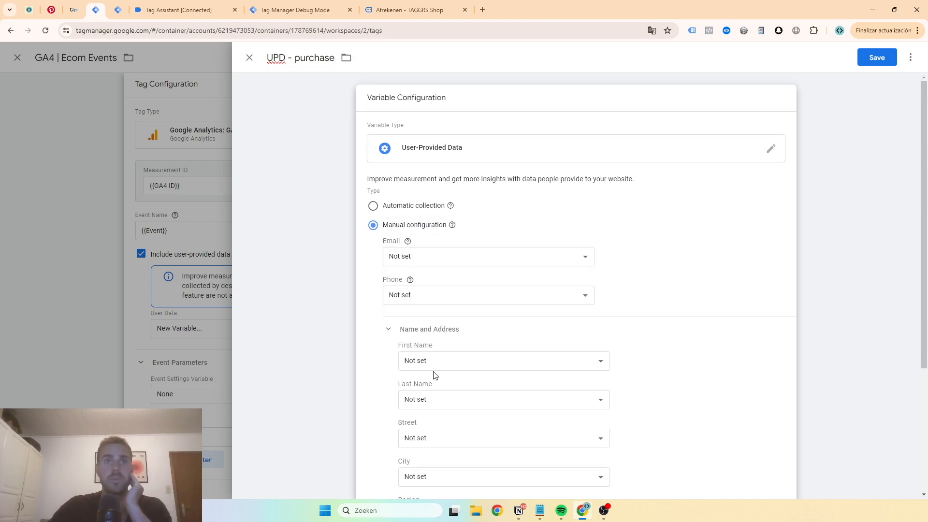
scroll(432, 373, down, 4)
scroll(396, 236, up, 3)
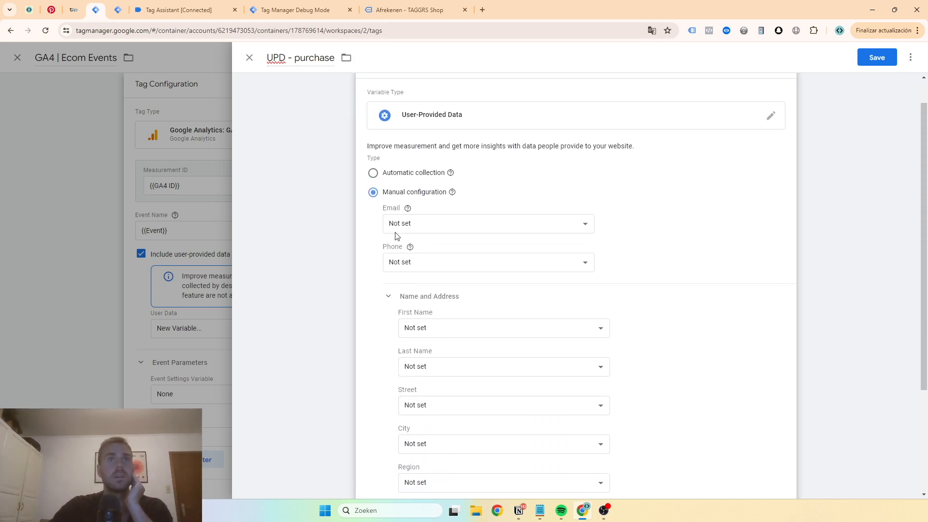
scroll(397, 236, up, 1)
click(402, 257)
scroll(433, 372, down, 1)
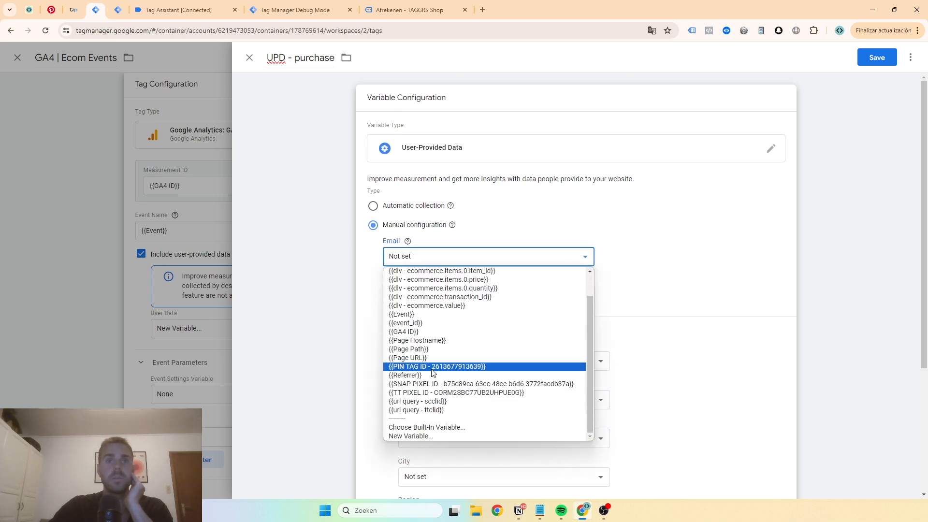
click(414, 435)
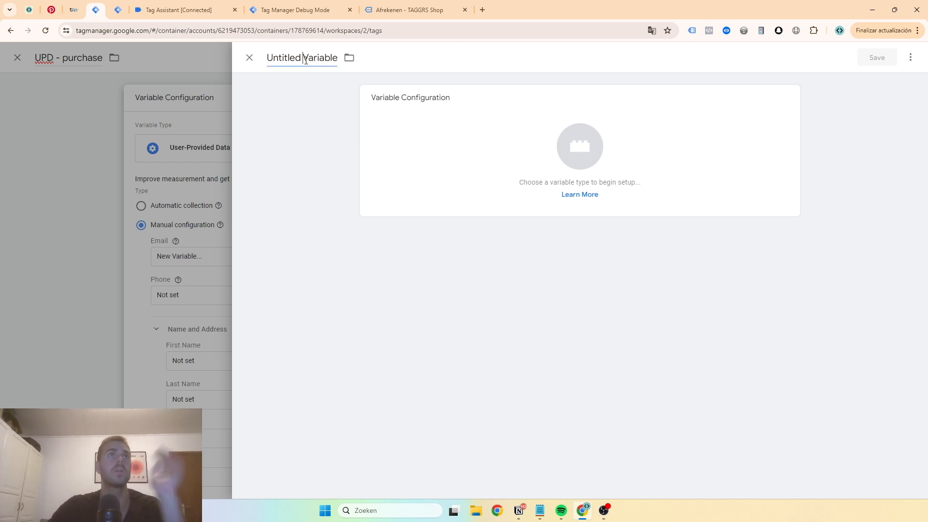
triple_click(305, 59)
Copy the key orderData.customer.billing.email from the purchase event in the datalayer checker on the shop's order confirmation page
click(208, 11)
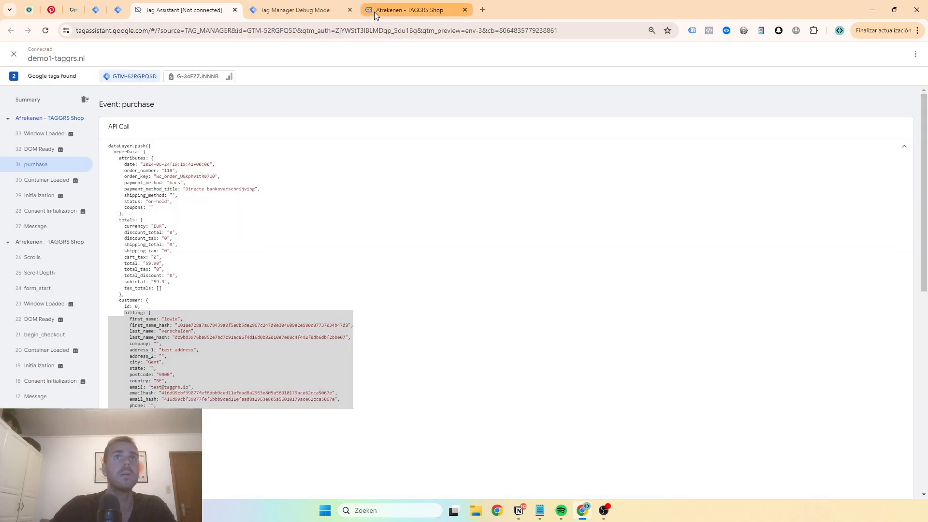
click(374, 11)
click(726, 31)
click(507, 121)
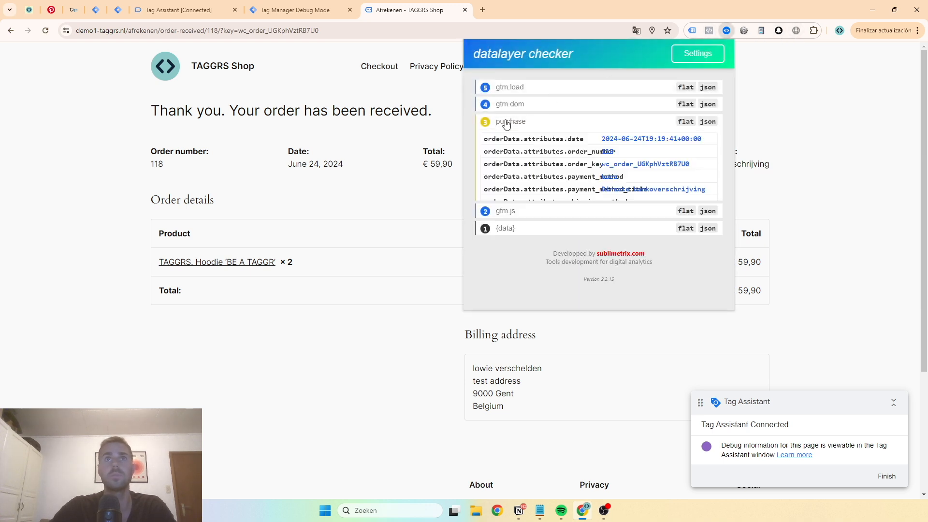
scroll(522, 86, down, 2)
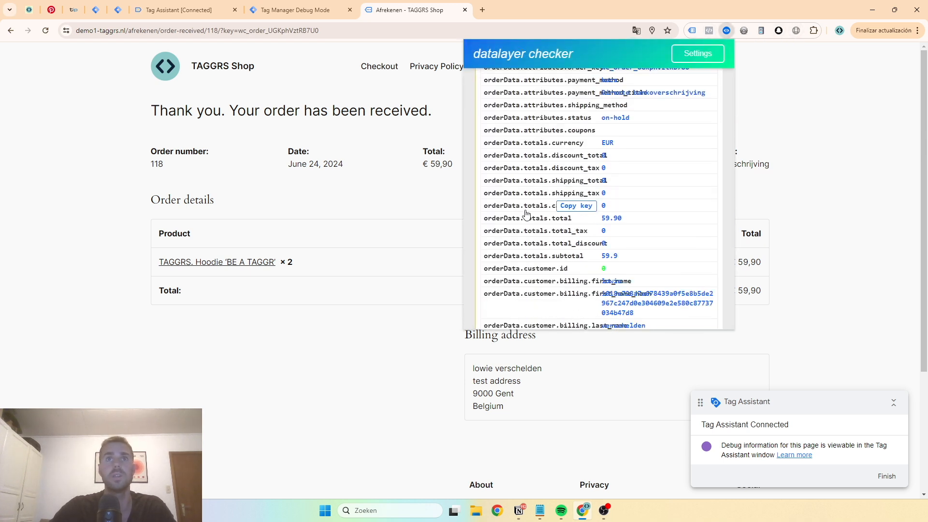
scroll(500, 195, down, 1)
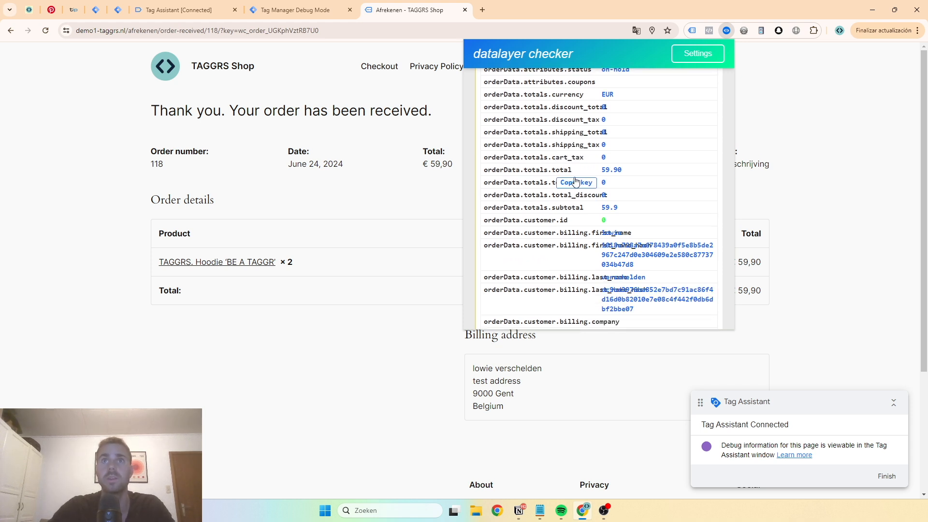
scroll(580, 140, down, 1)
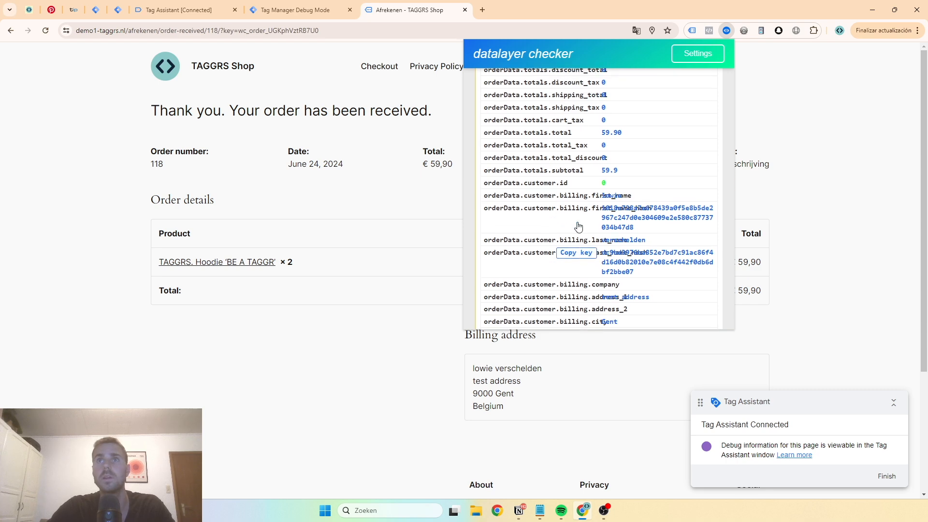
scroll(580, 227, up, 4)
scroll(620, 226, down, 2)
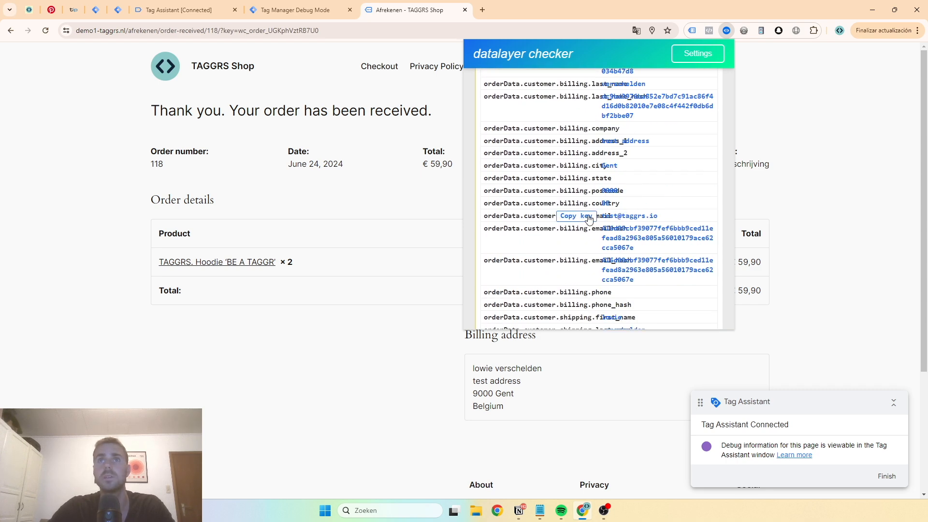
Back in Tag Manager's web container, name the new variable "dlv - orderData.customer.billing.email"
click(100, 13)
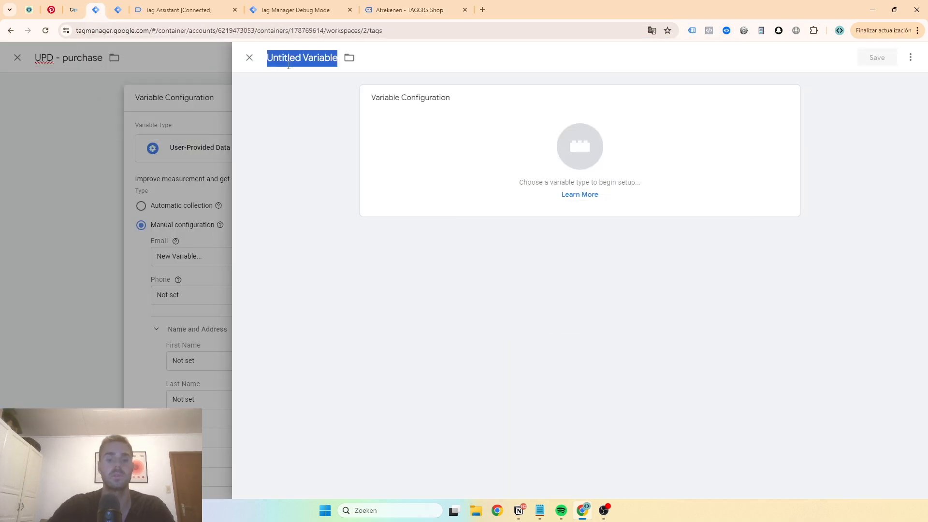
text(dlv -)
text(orderData.customer.billing.email)
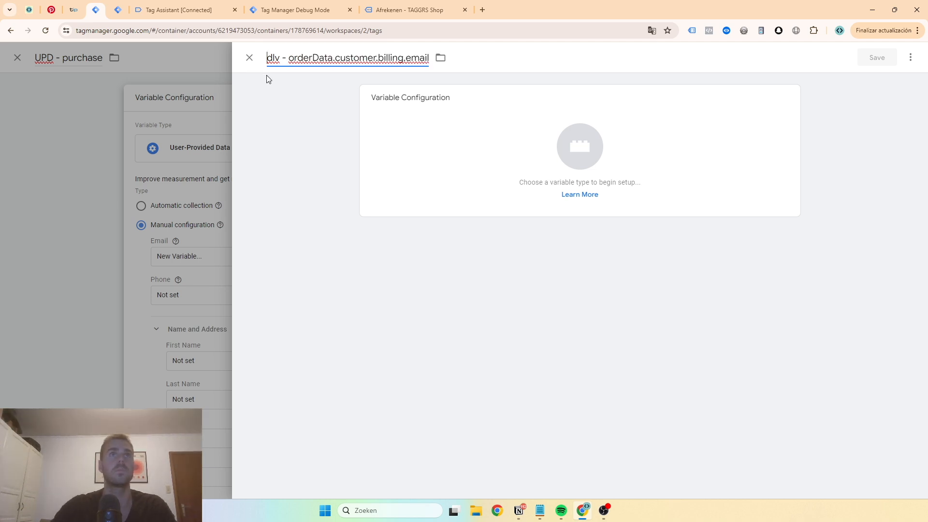
Configure it as a Data Layer Variable named orderData.customer.billing.email and save it into the Email field
click(399, 122)
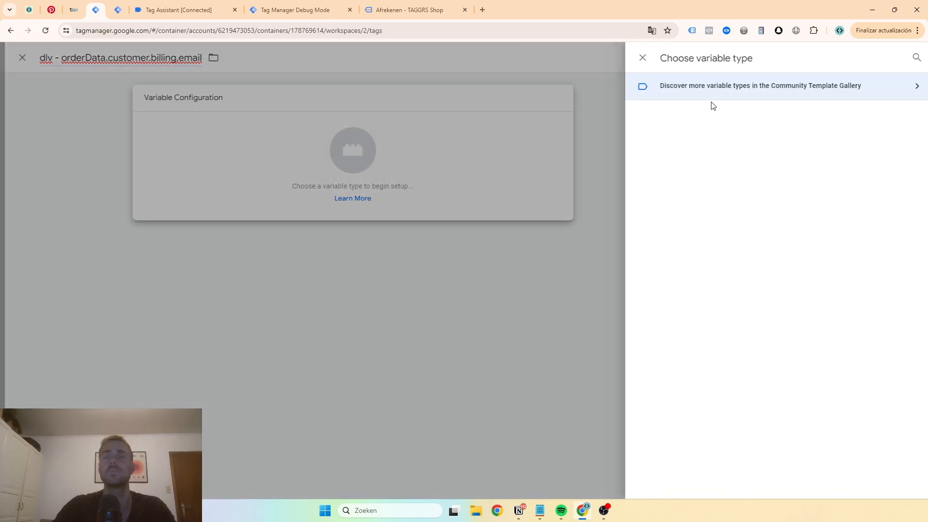
click(910, 58)
text(data)
click(706, 207)
click(416, 194)
text(orderData.customer.billing.email)
click(877, 56)
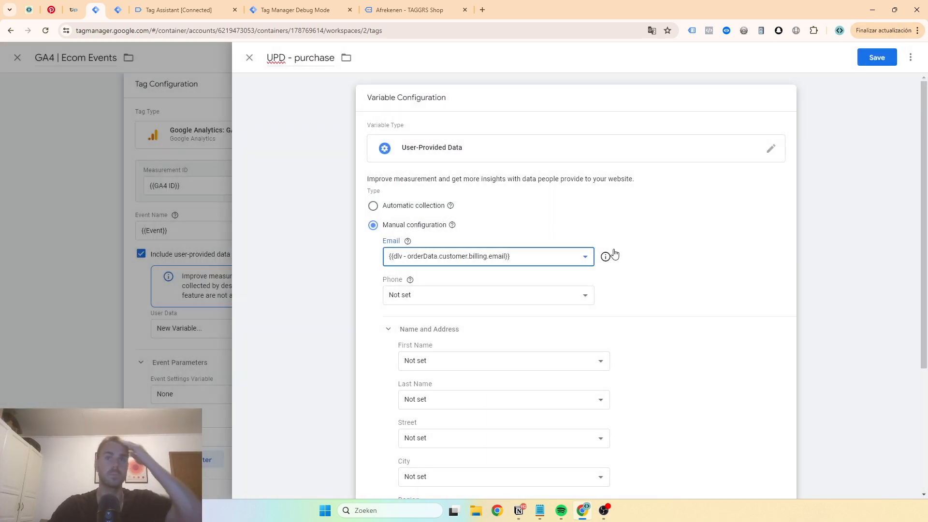
Start a new variable for the Phone field and begin its name with "dlv - "
click(508, 297)
scroll(451, 431, down, 2)
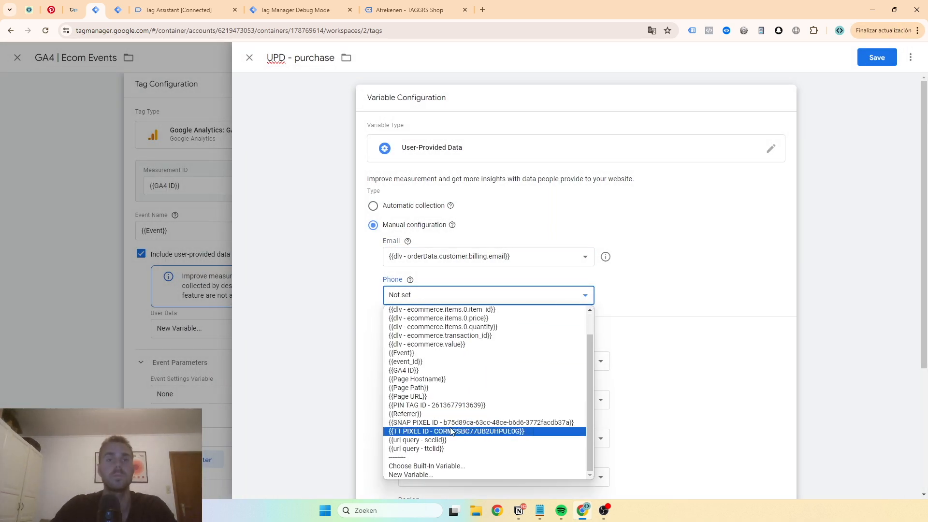
click(422, 475)
triple_click(306, 58)
text(dlv -)
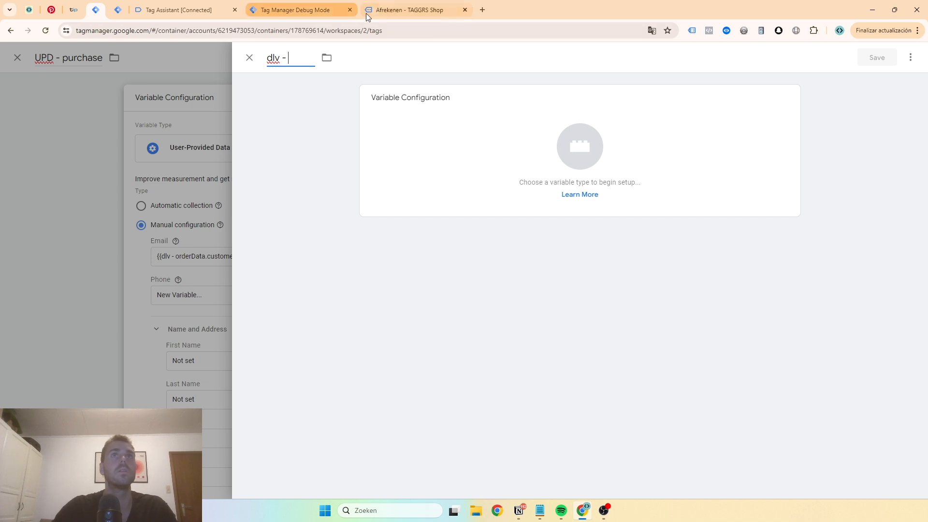
Copy the key orderData.customer.billing.phone from the purchase event in the datalayer checker on the shop's order confirmation page
click(391, 11)
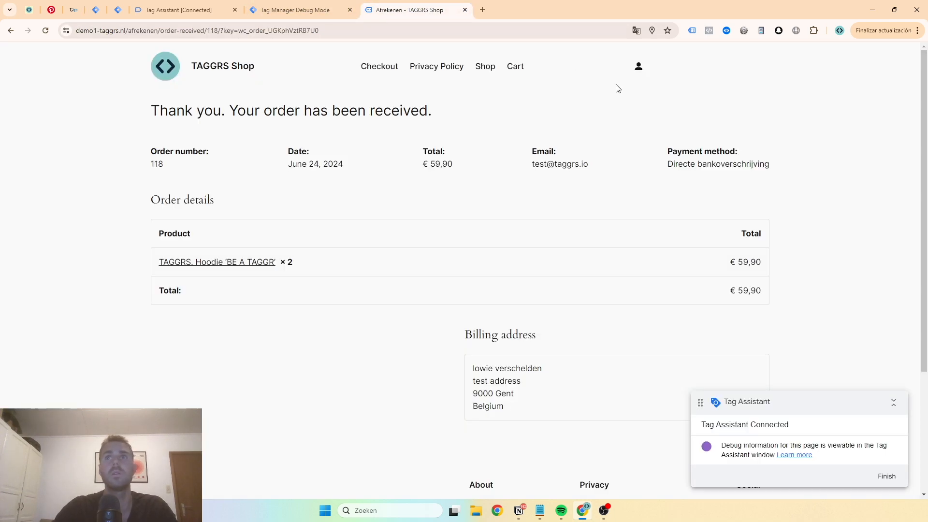
click(308, 13)
click(117, 9)
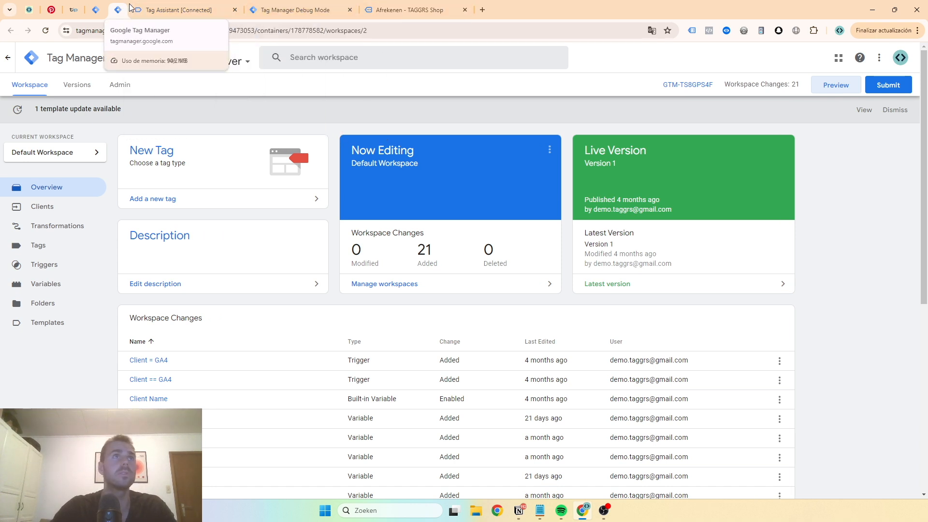
click(401, 12)
click(726, 31)
click(487, 123)
scroll(602, 141, down, 5)
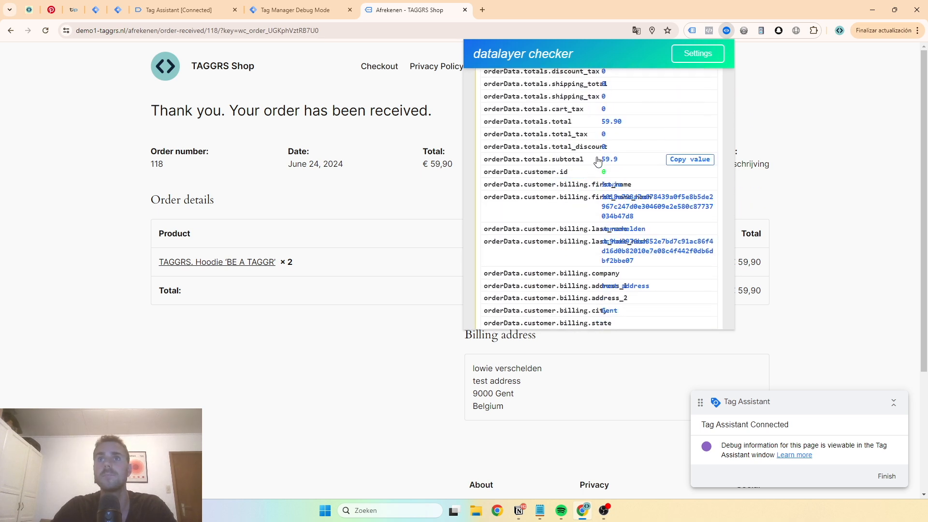
scroll(589, 178, down, 4)
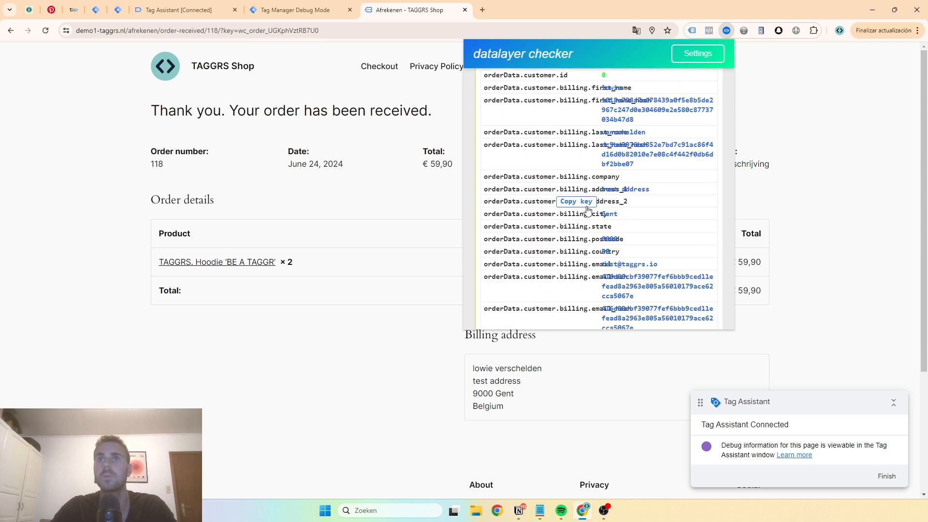
scroll(590, 231, down, 2)
scroll(589, 230, down, 2)
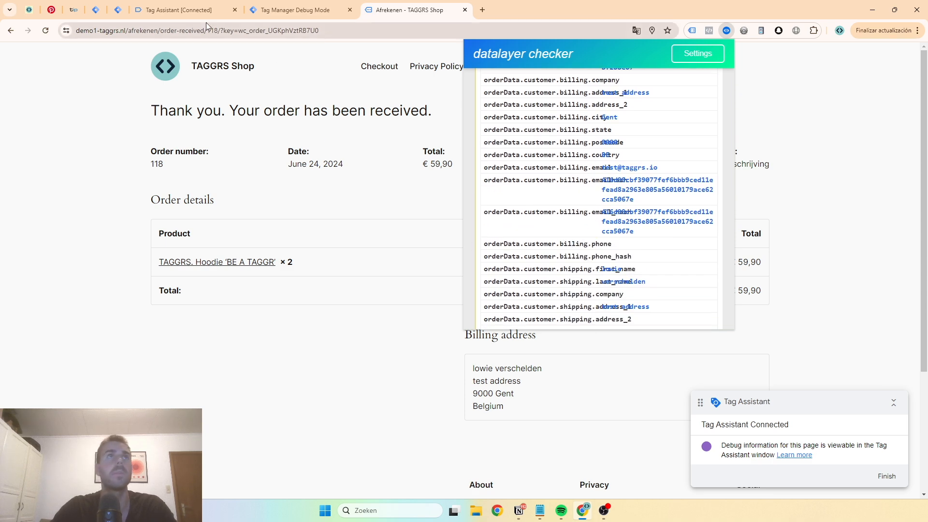
In Tag Manager's web container, create and save the Data Layer Variable "dlv - orderData.customer.billing.phone" reading orderData.customer.billing.phone for the Phone field
click(96, 10)
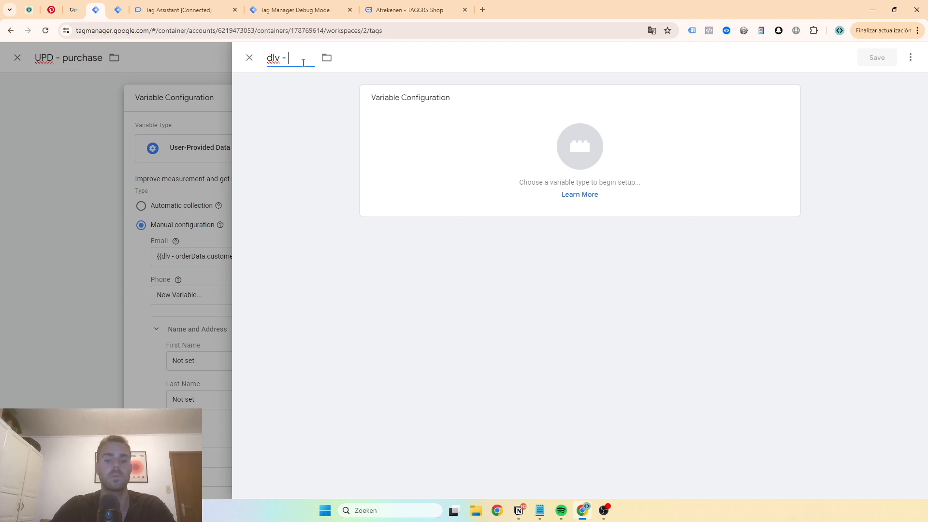
text(orderData.customer.billing.phone)
click(410, 124)
click(911, 58)
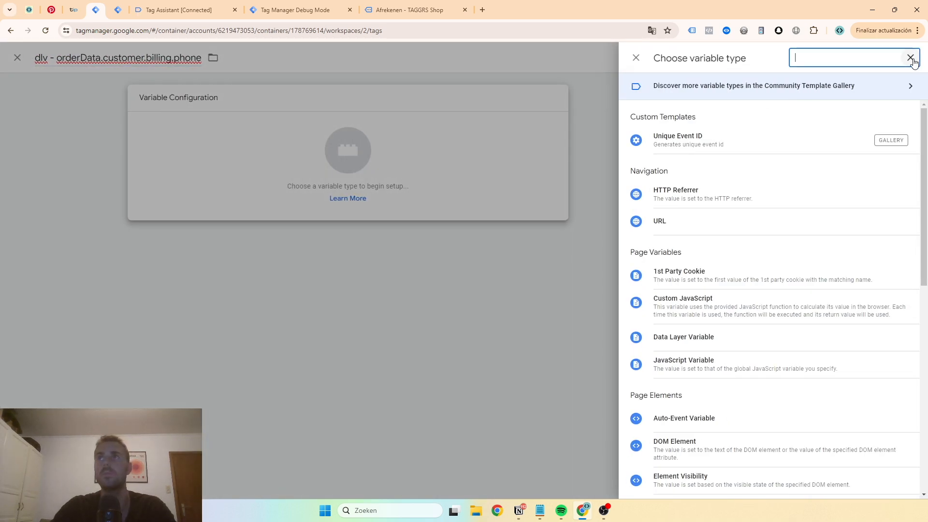
text(data)
click(743, 192)
text(orderData.customer.billing.phone)
click(876, 57)
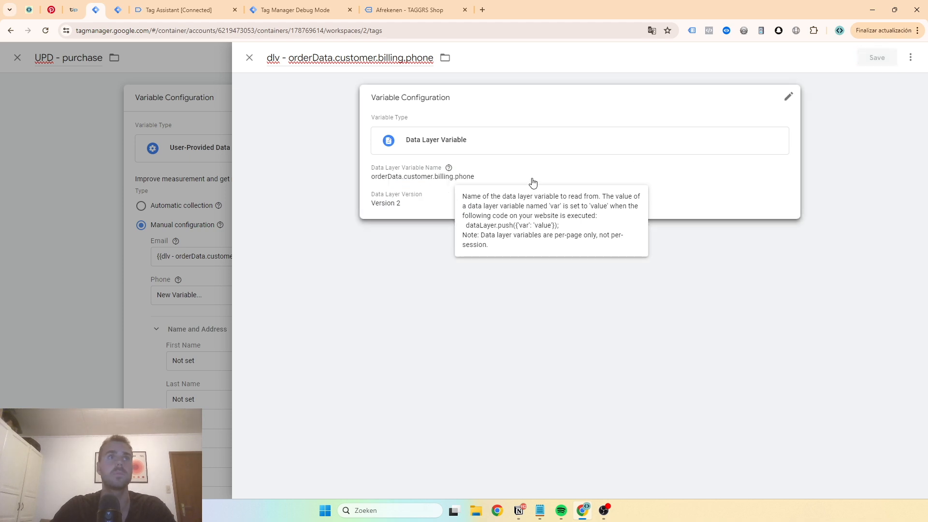
Review the optional name and address fields, leave them not set, and save the UPD - purchase variable as the tag's user data
scroll(522, 197, down, 2)
scroll(471, 203, down, 1)
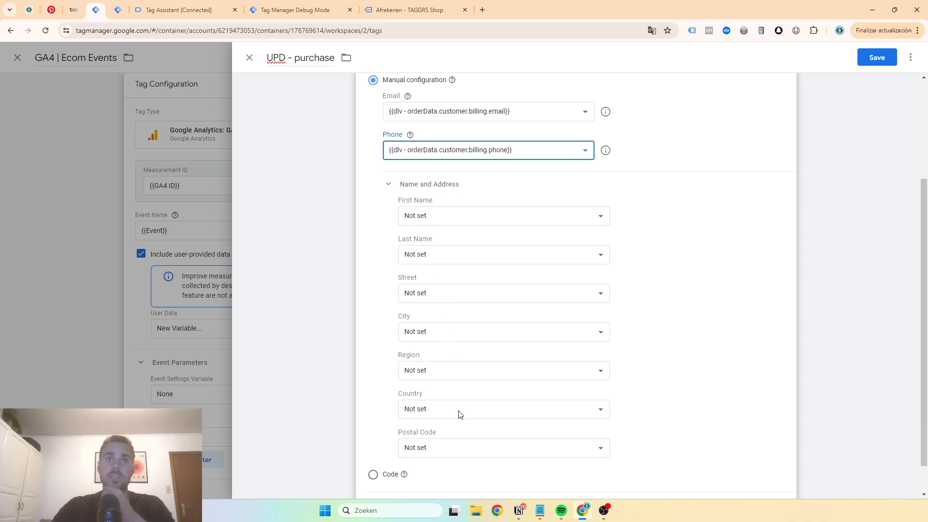
scroll(502, 392, down, 1)
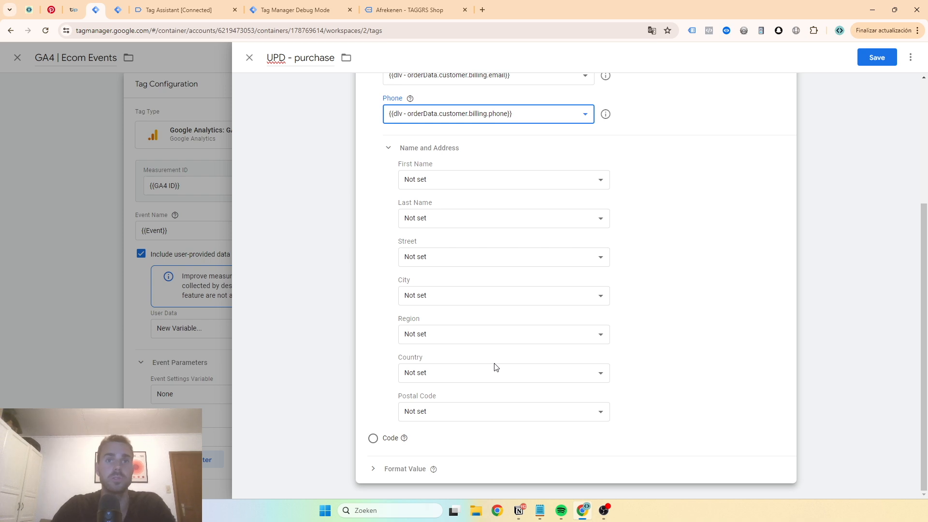
scroll(411, 208, up, 2)
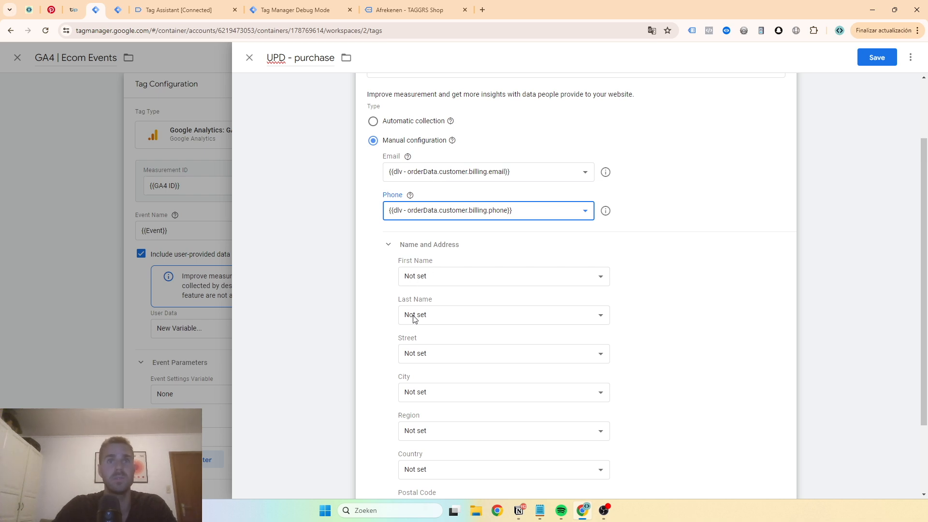
scroll(414, 317, down, 2)
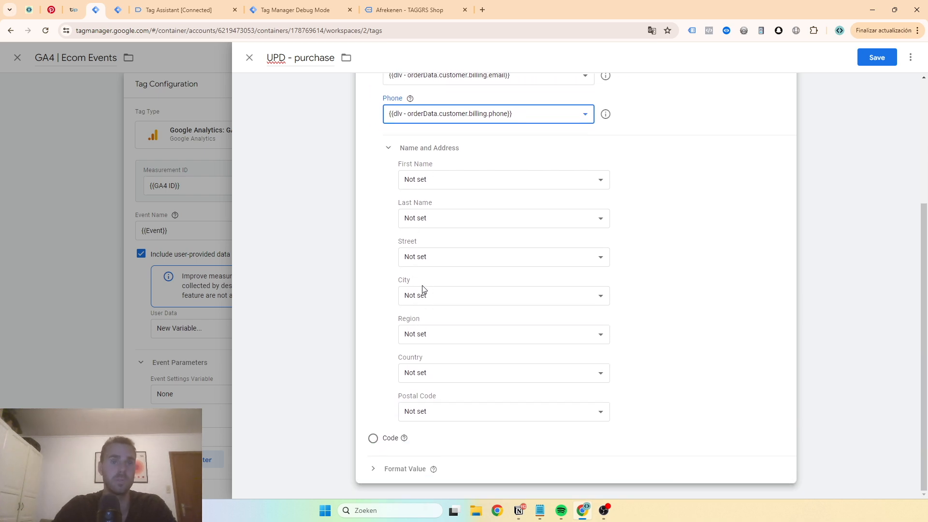
scroll(405, 284, up, 4)
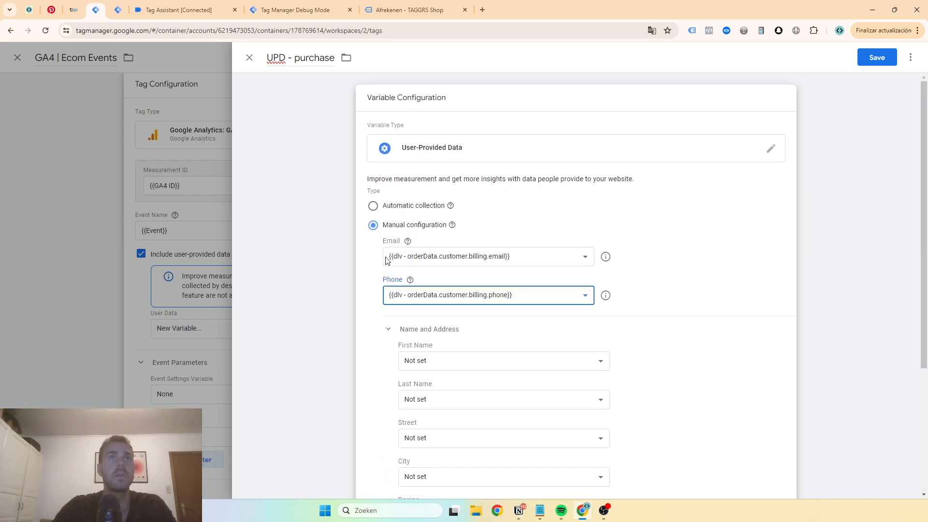
click(877, 58)
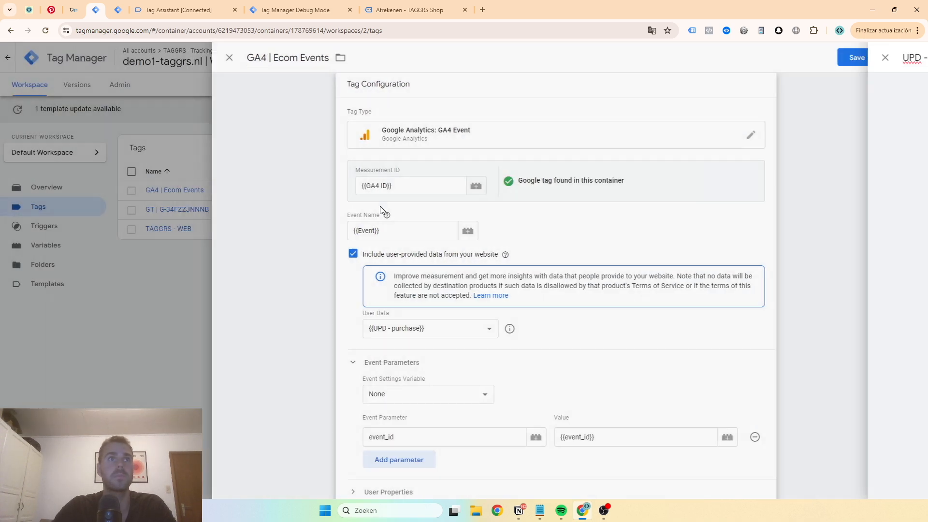
Check the remaining settings of the GA4 | Ecom Events tag and save the tag
scroll(381, 210, down, 4)
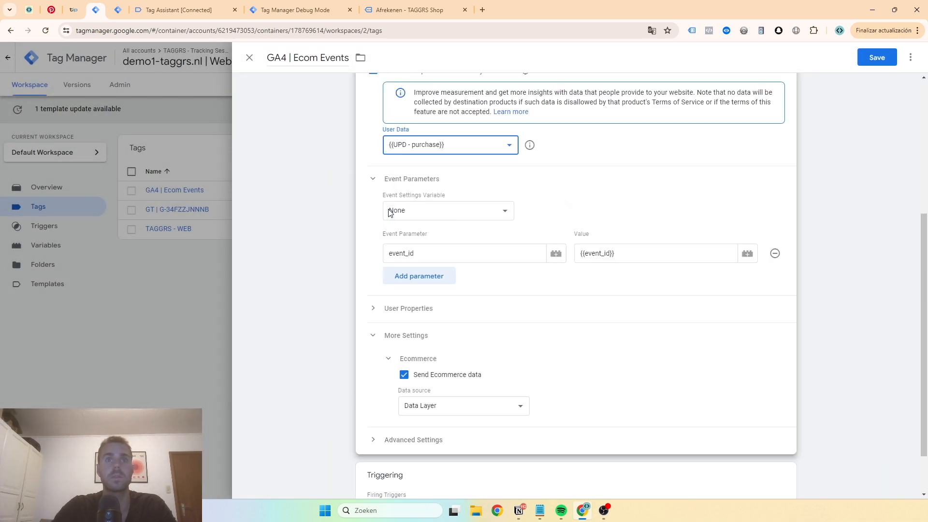
scroll(622, 98, up, 5)
click(875, 58)
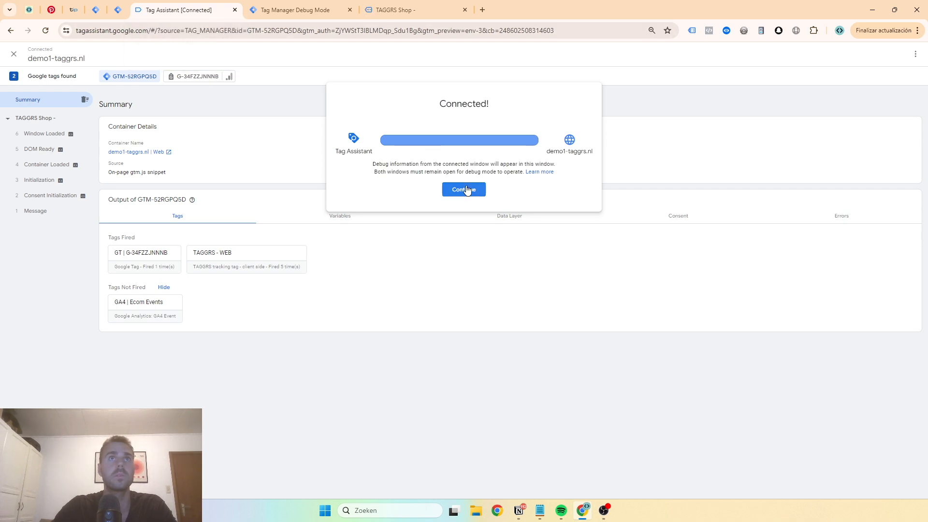
Continue the connected Tag Assistant session and add one TAGGRS. Hoodie 'BE A TAGGR' to the cart in the demo shop
click(467, 190)
click(406, 10)
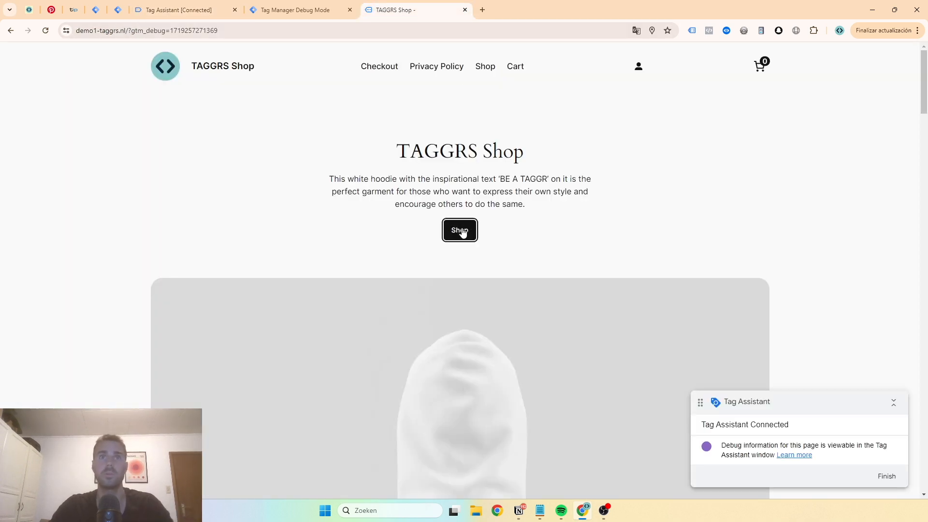
click(461, 231)
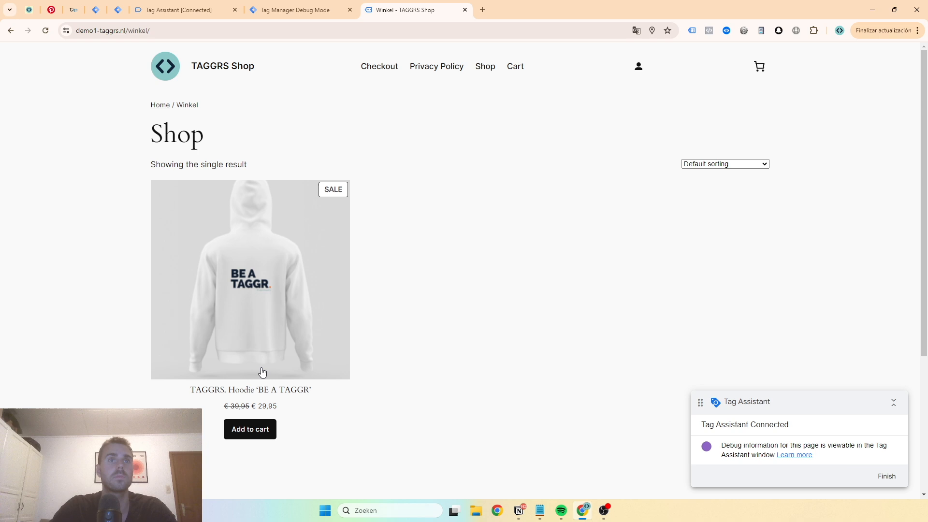
click(249, 430)
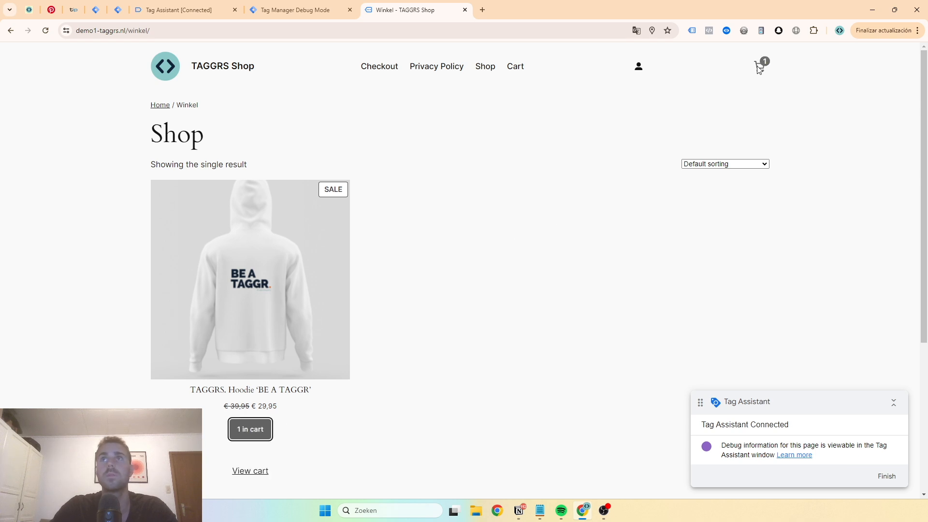
Proceed from the cart to checkout, fill in the billing phone number, and place the order with Directe bankoverschrijving
click(760, 68)
click(865, 476)
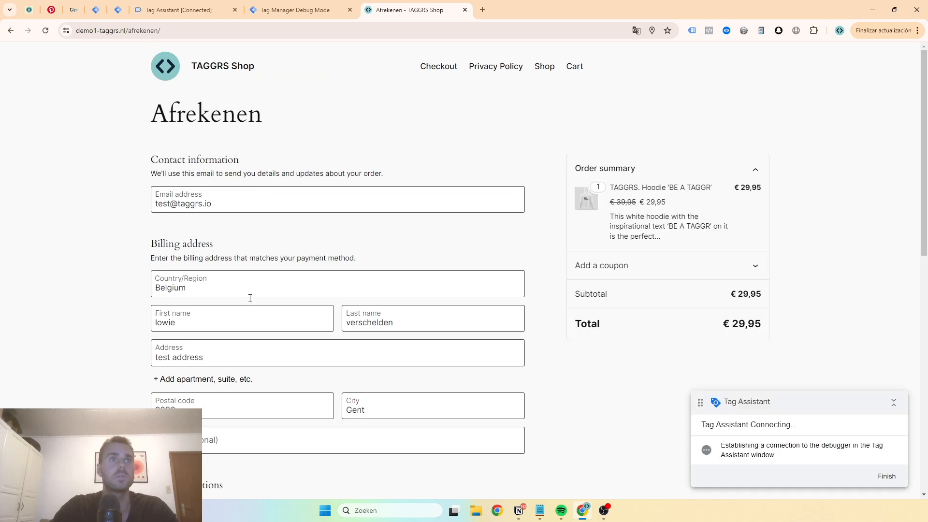
scroll(332, 317, down, 2)
click(222, 345)
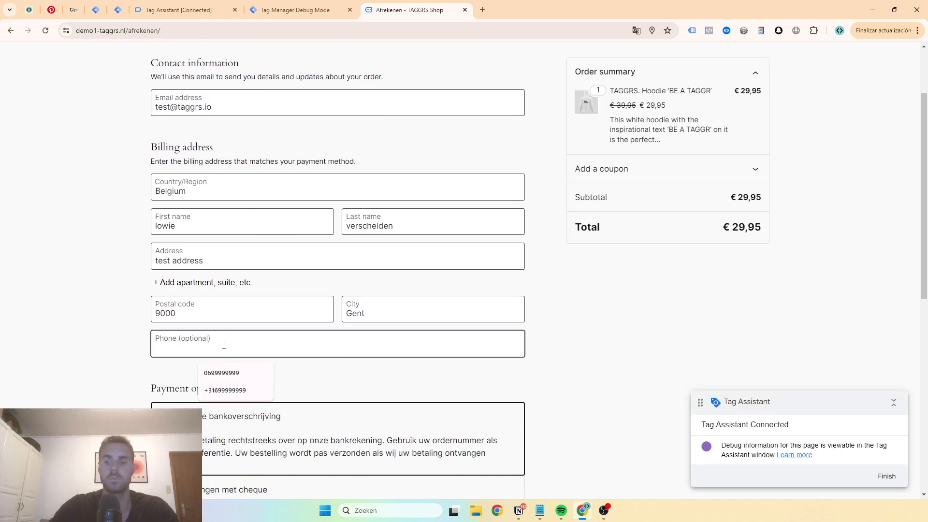
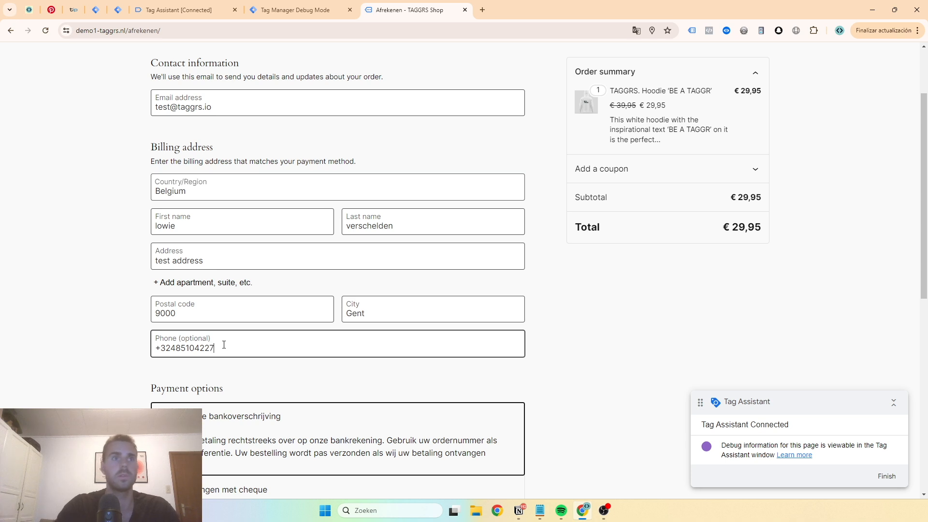
scroll(227, 340, down, 4)
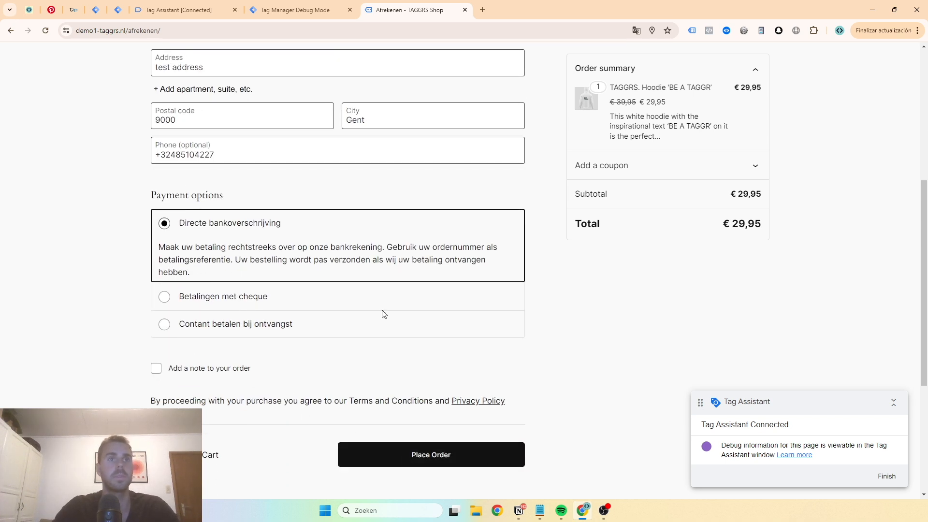
click(438, 464)
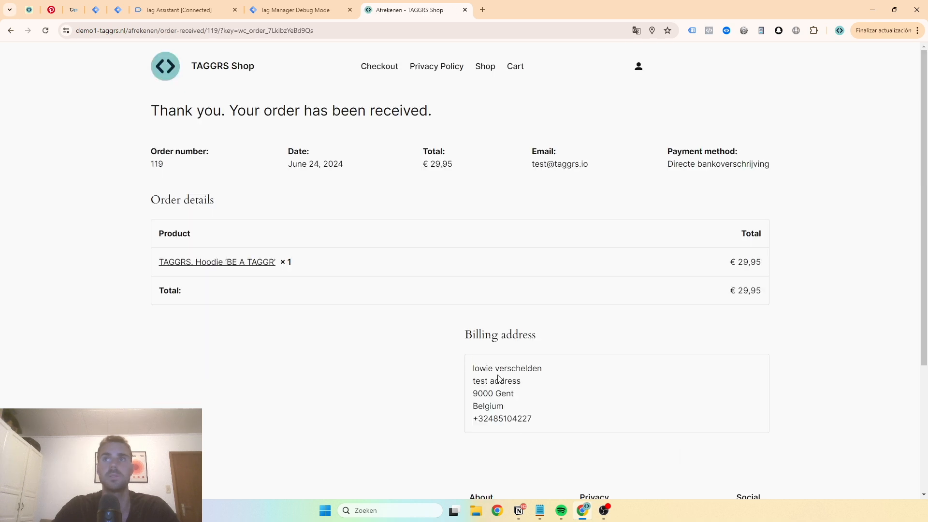
Look for the new order's purchase event in Tag Assistant and in the server container's debug view
click(179, 9)
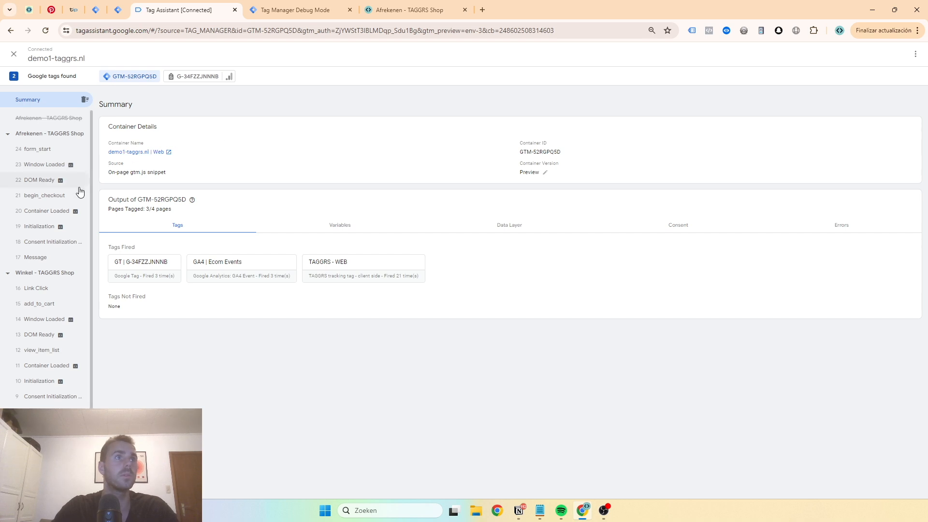
click(401, 10)
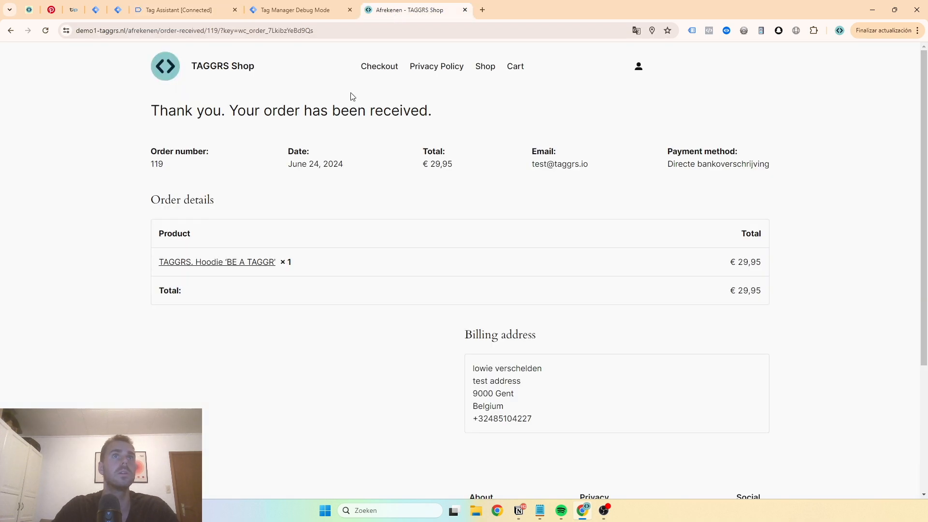
click(164, 6)
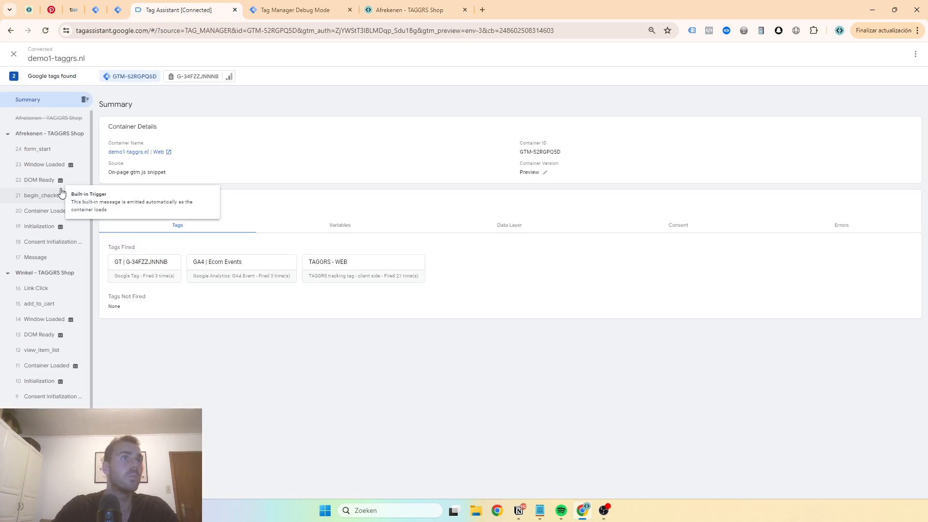
click(45, 319)
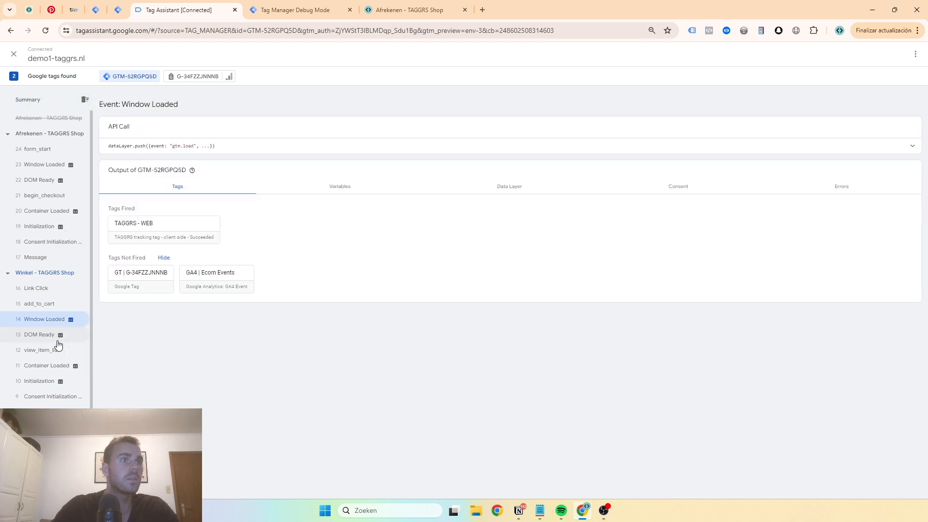
click(56, 335)
click(57, 195)
click(56, 150)
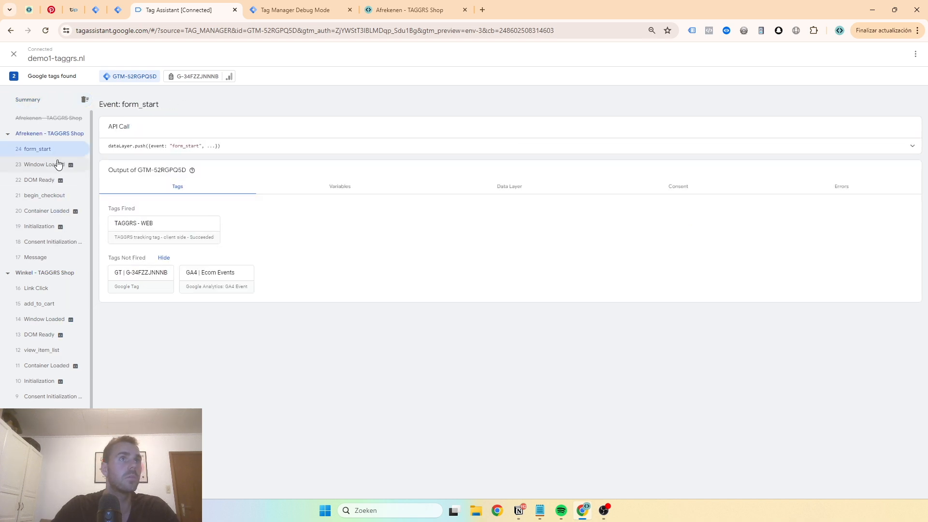
click(58, 119)
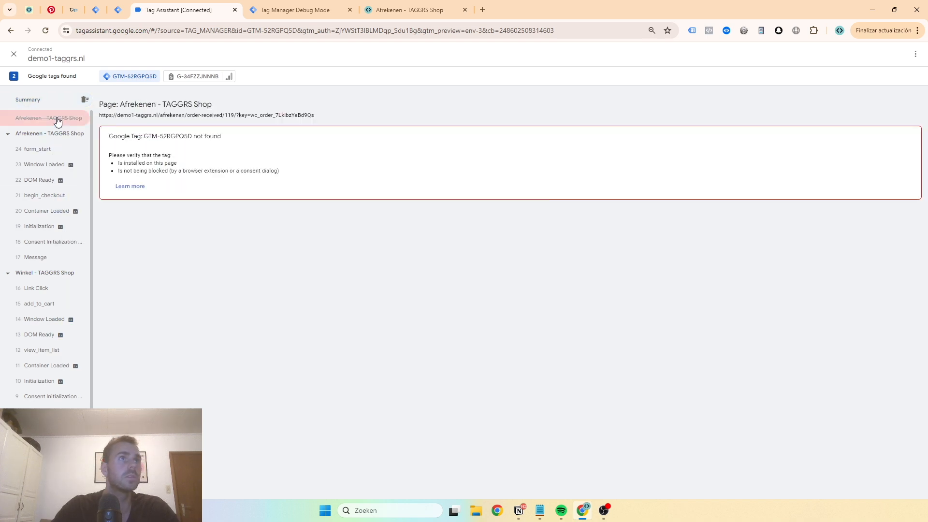
click(48, 211)
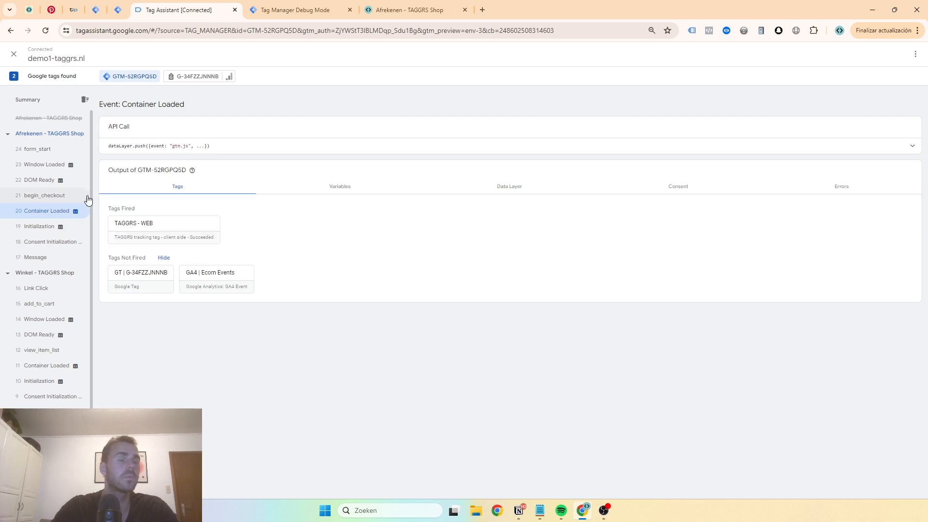
click(283, 8)
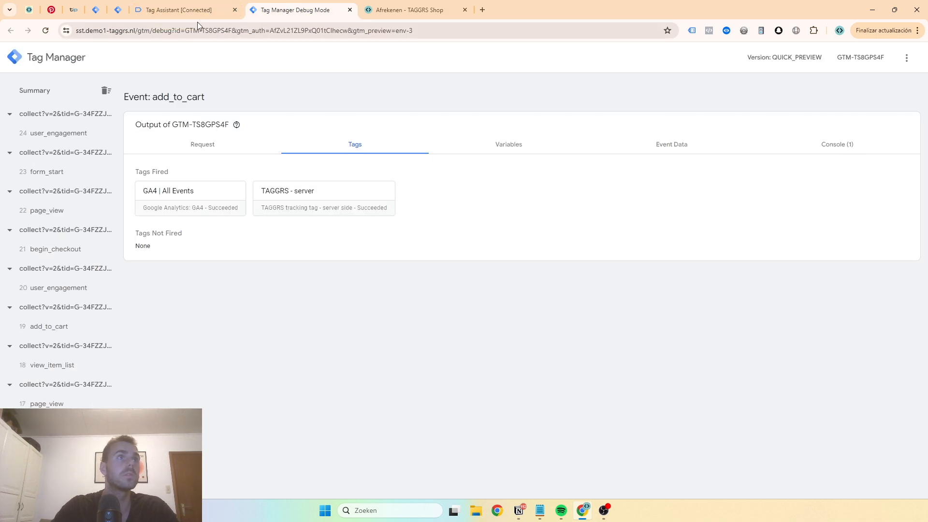
click(210, 4)
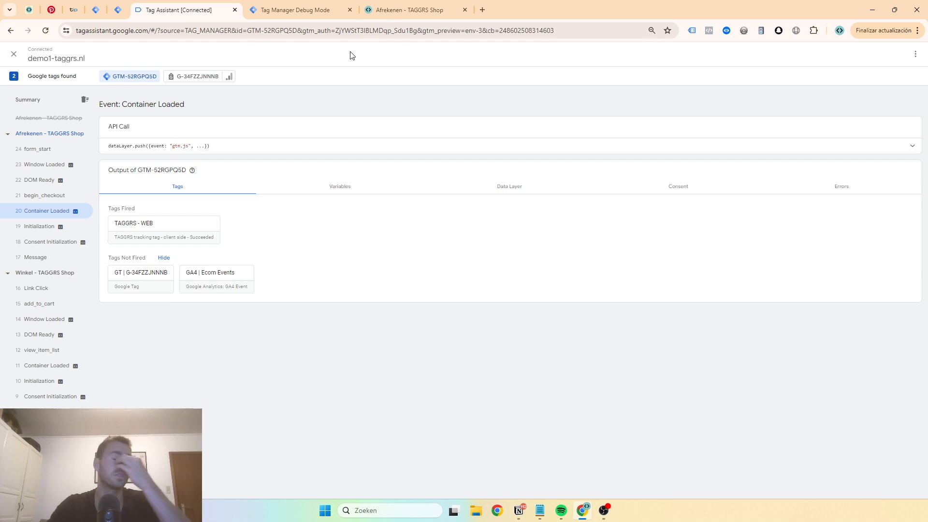
Return to the demo shop's product page and add one TAGGRS. Hoodie 'BE A TAGGR' to the cart
click(396, 10)
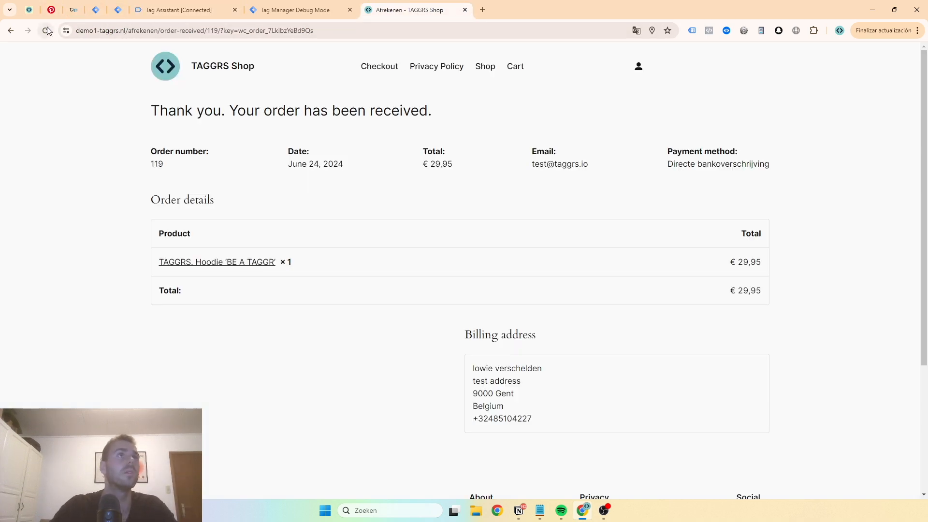
click(10, 31)
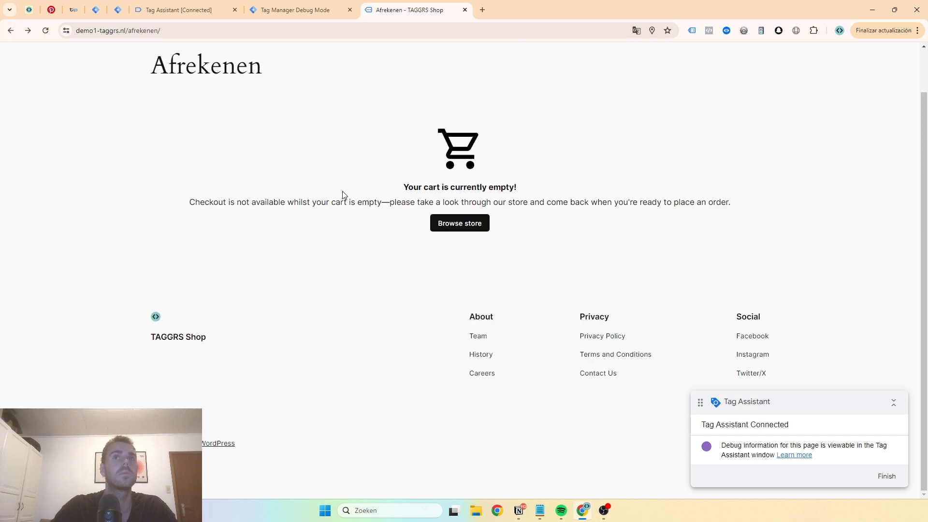
click(6, 31)
click(251, 431)
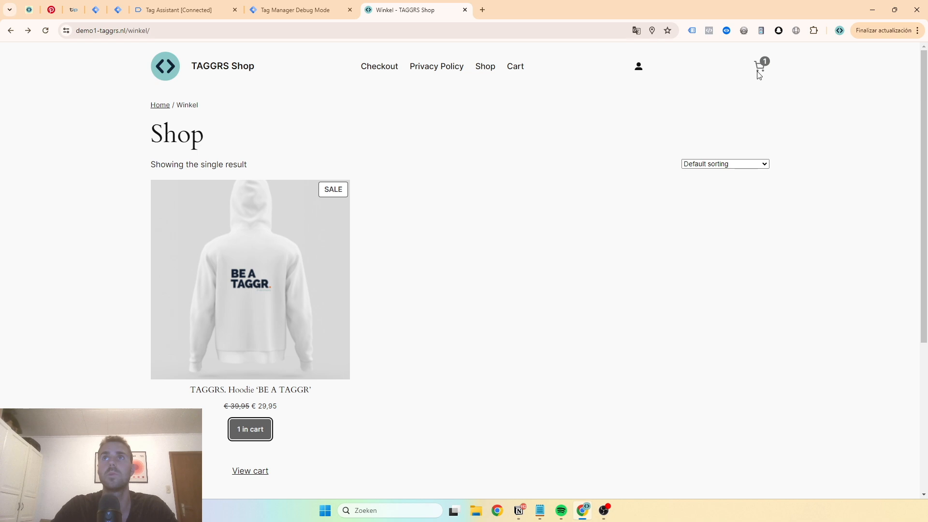
Proceed from the cart to checkout and place the order with the prefilled billing details and Directe bankoverschrijving
click(759, 67)
click(862, 474)
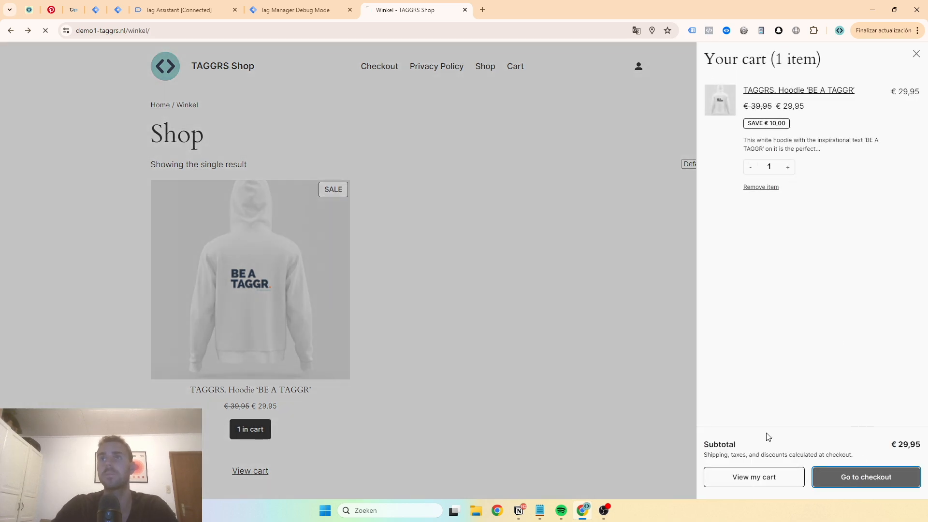
scroll(278, 223, down, 2)
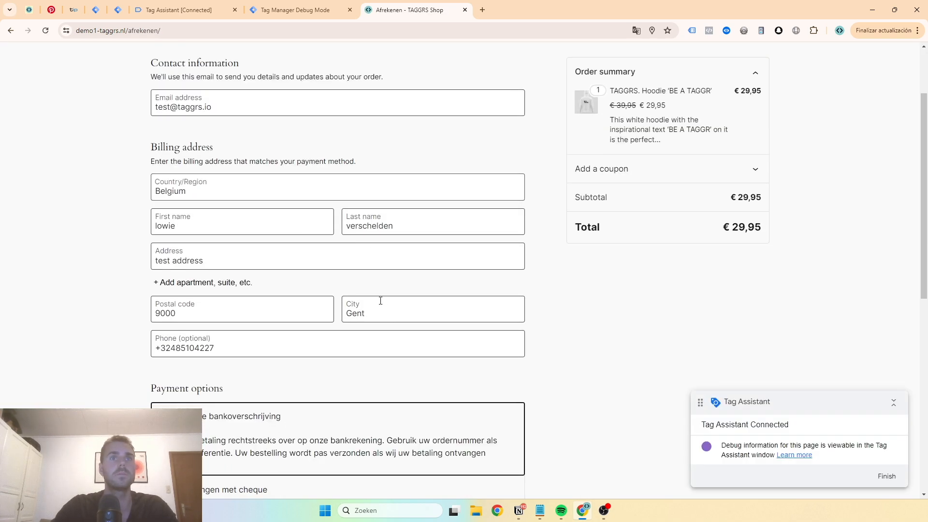
scroll(252, 305, down, 4)
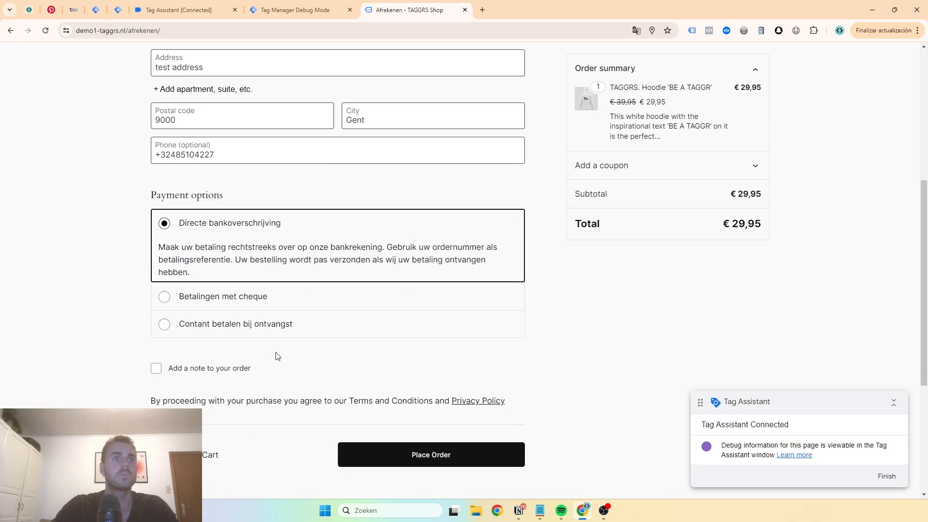
click(426, 456)
Examine the new purchase event's data layer push and its email, phone and user-provided data variables in Tag Assistant
click(185, 11)
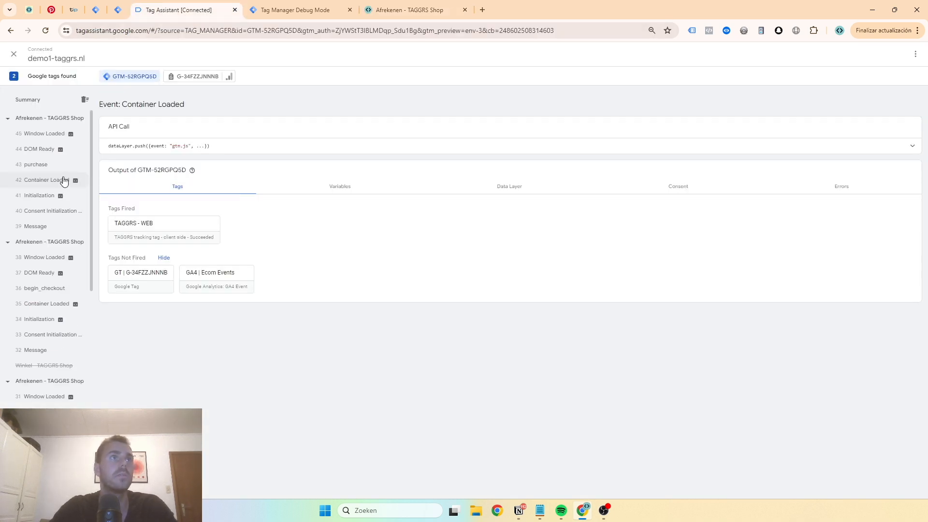
click(66, 166)
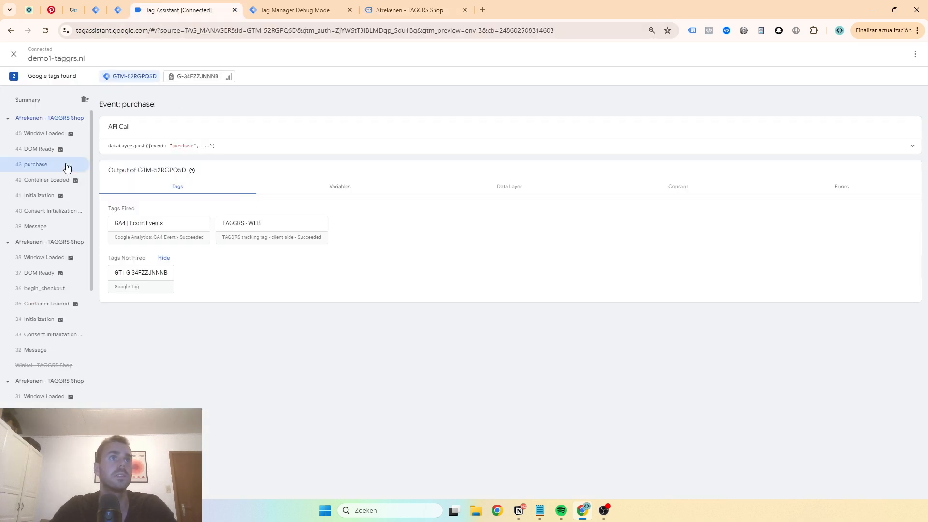
click(239, 143)
scroll(378, 384, down, 10)
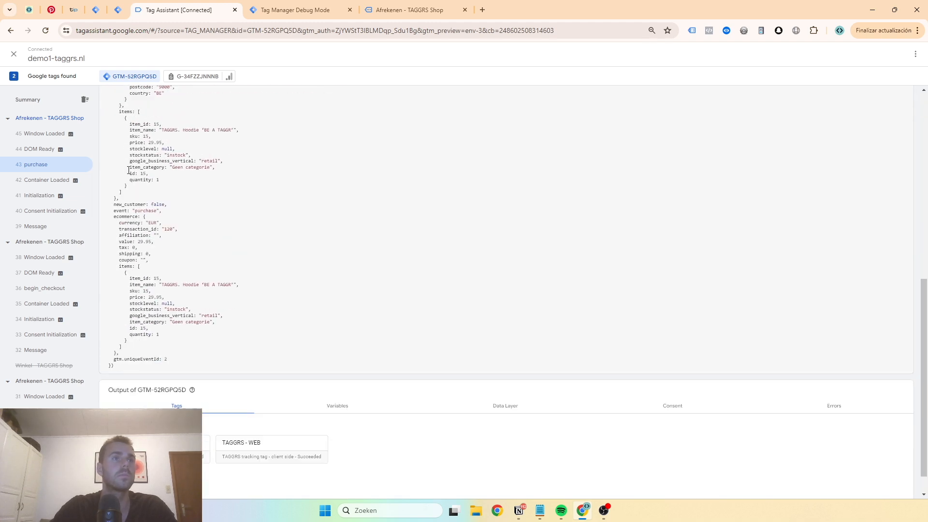
click(379, 383)
scroll(360, 286, down, 5)
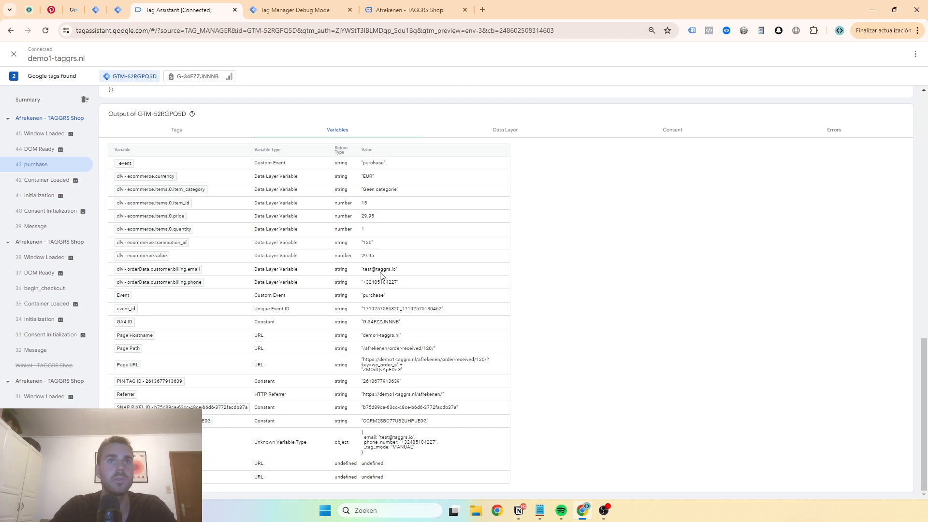
triple_click(378, 284)
click(199, 362)
double_click(391, 443)
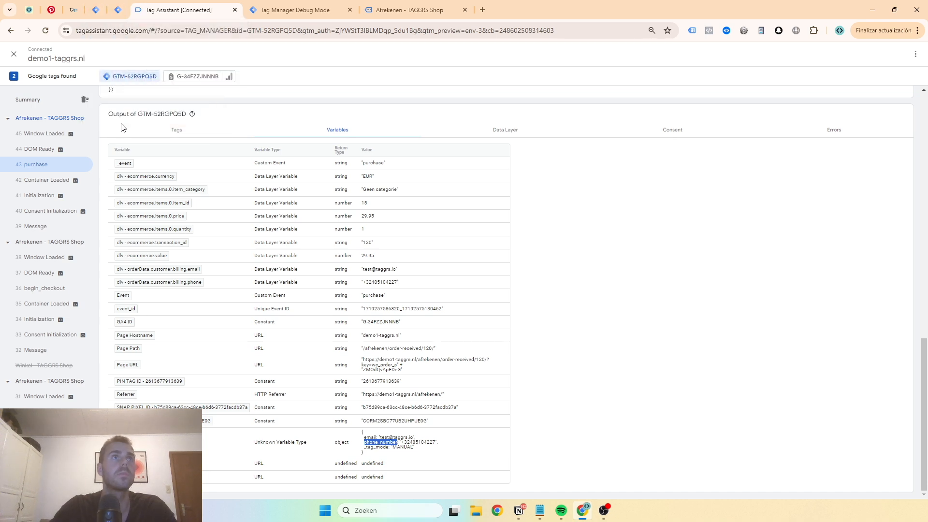
Inspect the fired GA4 | Ecom Events tag with variables displayed as values and check its User Data
scroll(161, 133, up, 7)
scroll(193, 290, down, 3)
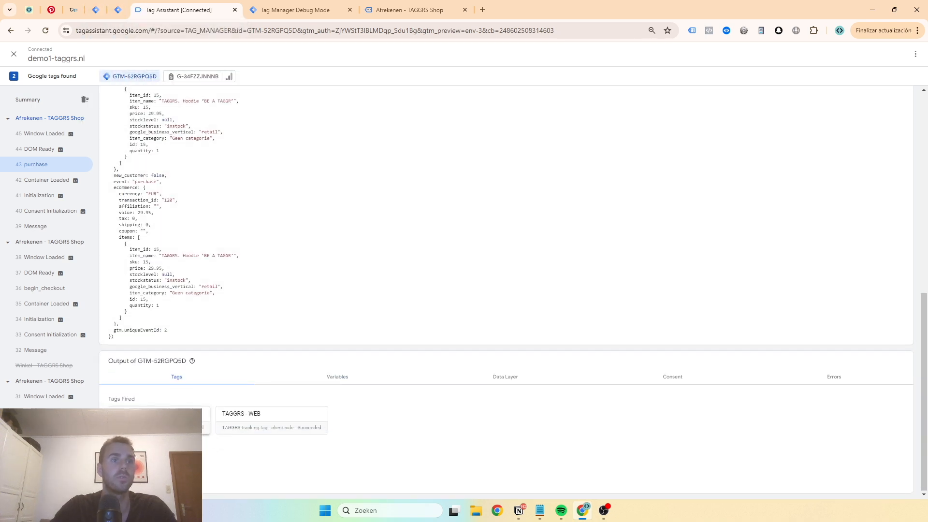
click(178, 413)
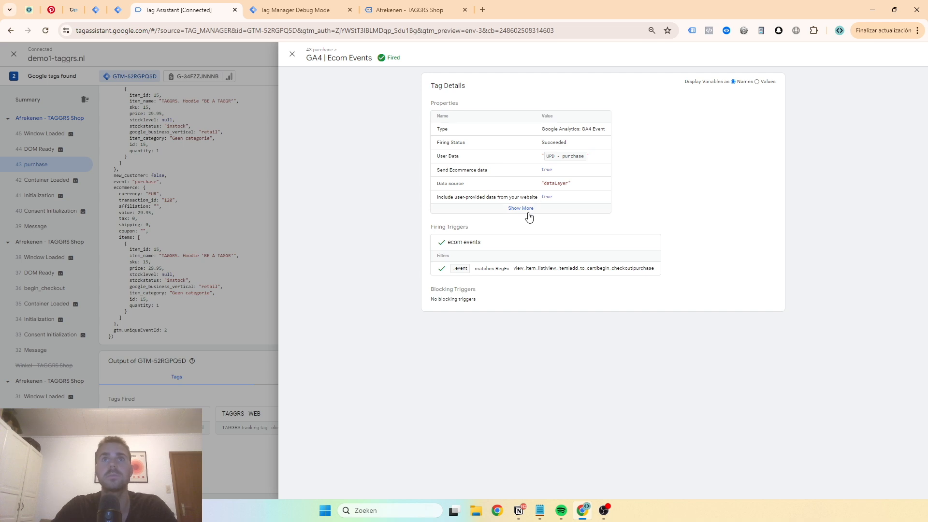
click(528, 211)
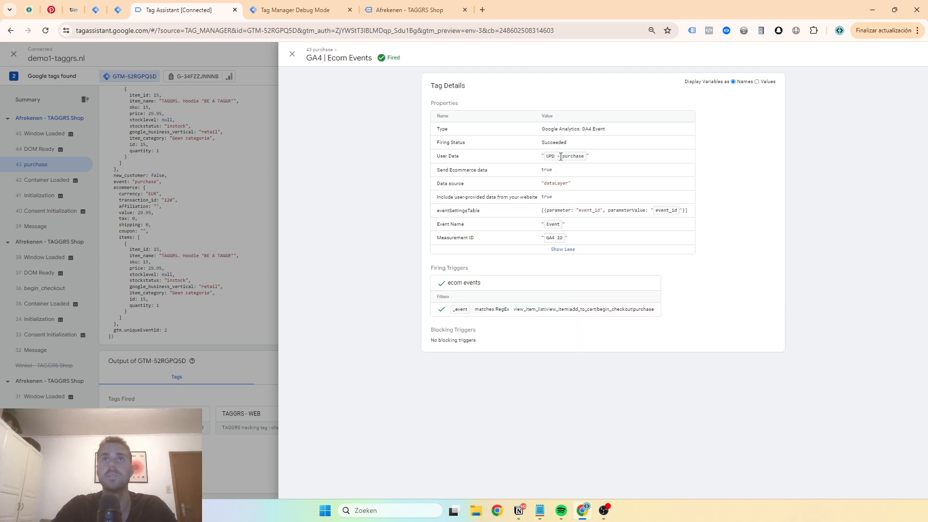
click(757, 82)
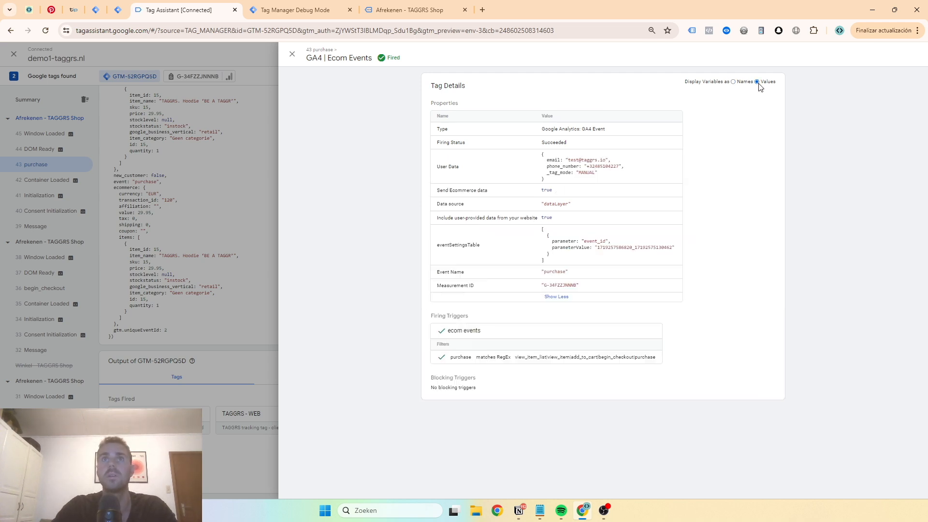
drag(585, 181, 540, 154)
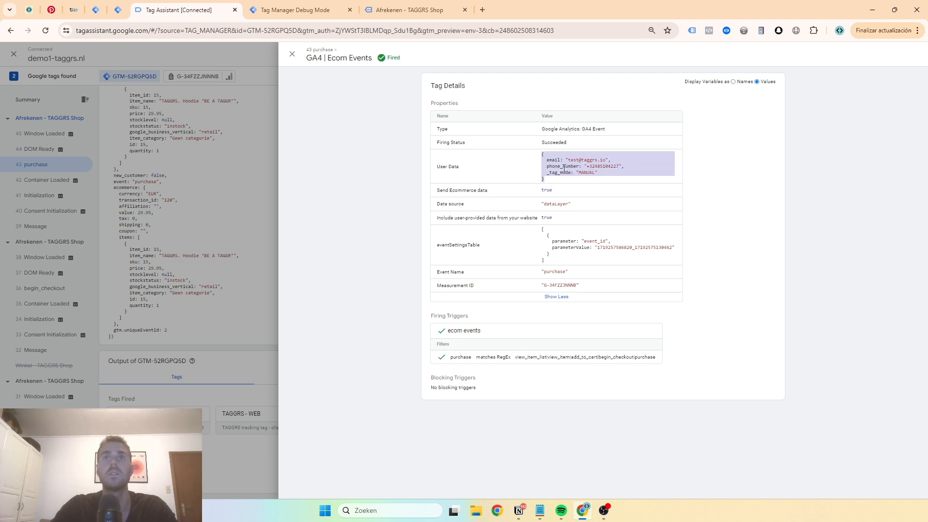
click(227, 174)
Check the user_data parameters and request URL of the Purchase hit sent by the GA4 Google tag
click(193, 76)
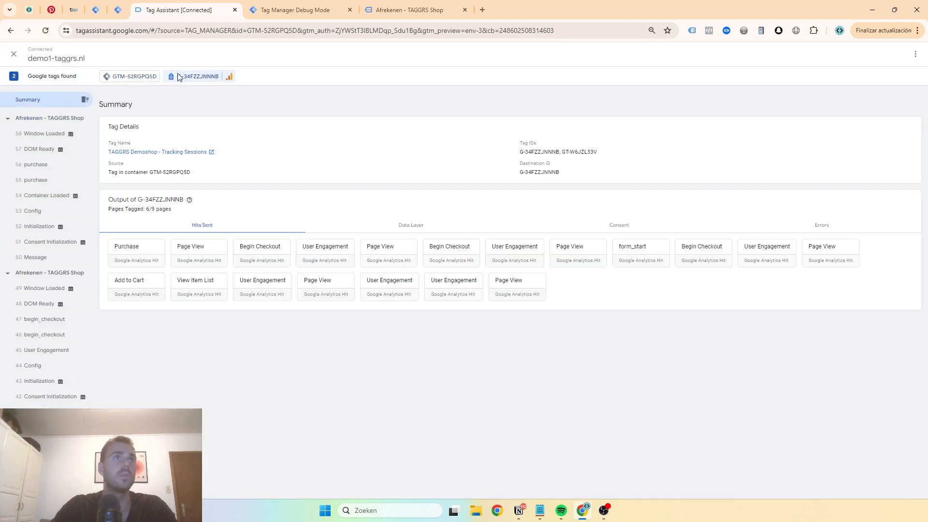
click(72, 163)
click(141, 225)
scroll(541, 223, down, 6)
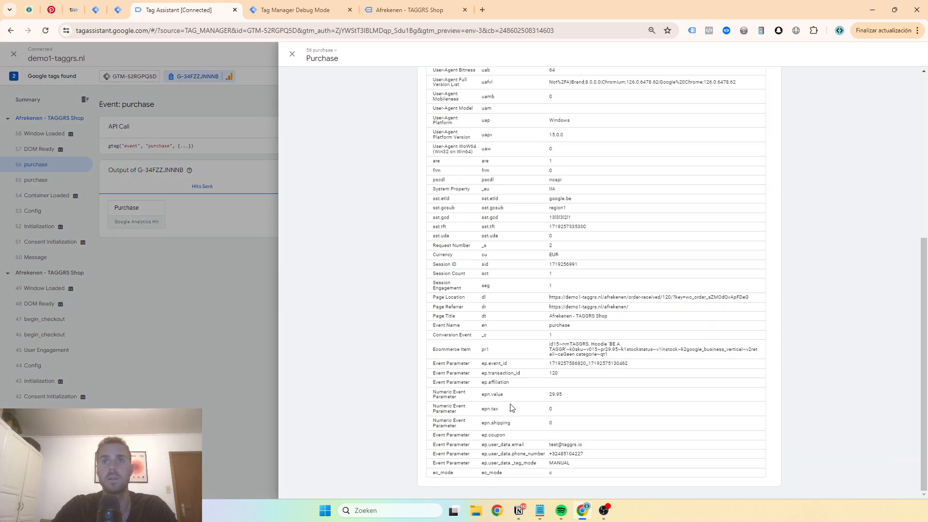
double_click(502, 447)
click(503, 454)
scroll(569, 412, up, 6)
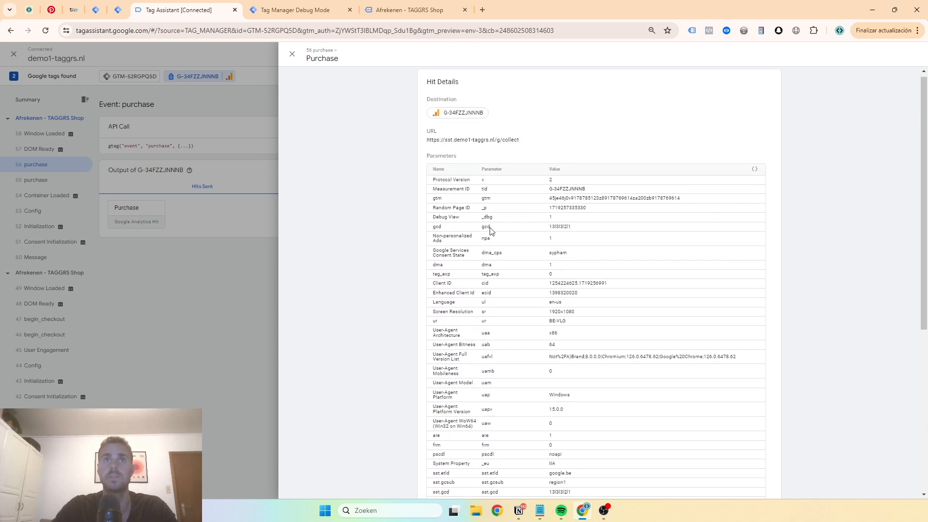
triple_click(463, 146)
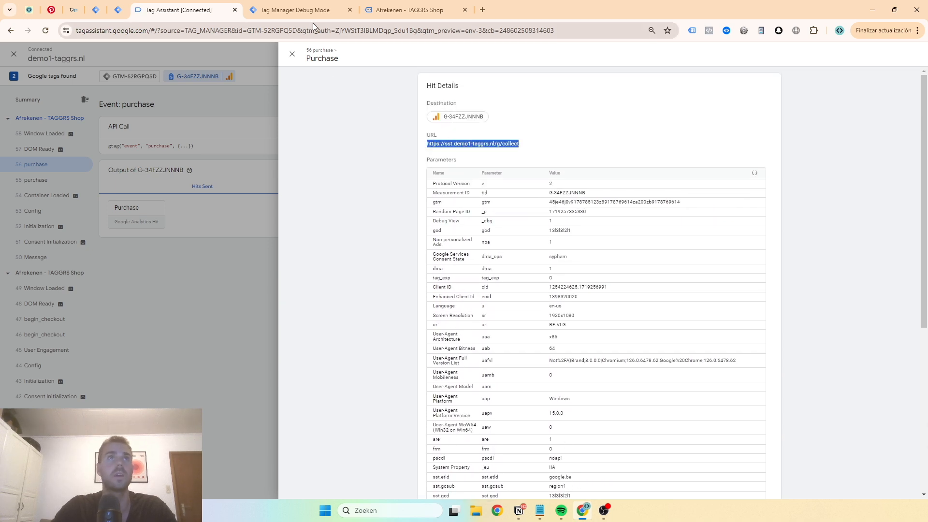
Check the purchase event's user_data in the event data of the server container's debug view
click(304, 10)
click(69, 138)
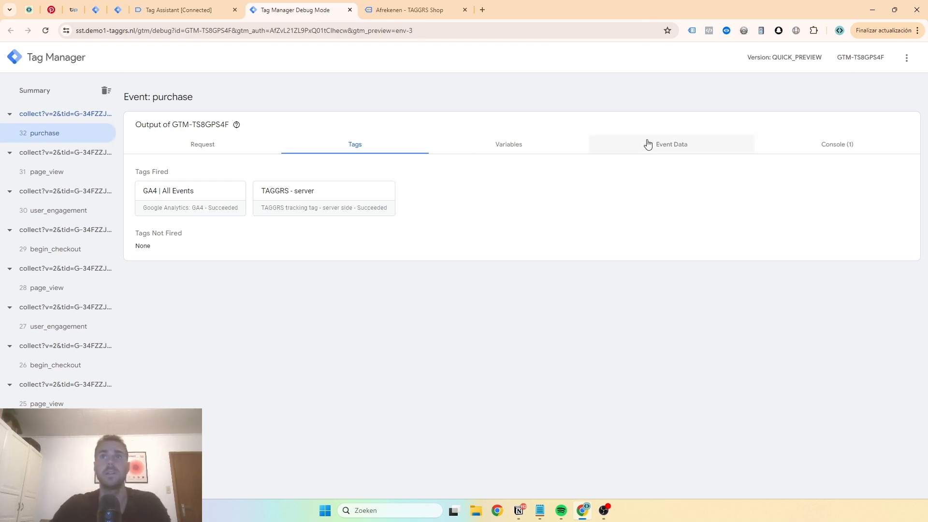
click(696, 144)
scroll(450, 208, down, 5)
scroll(427, 208, down, 3)
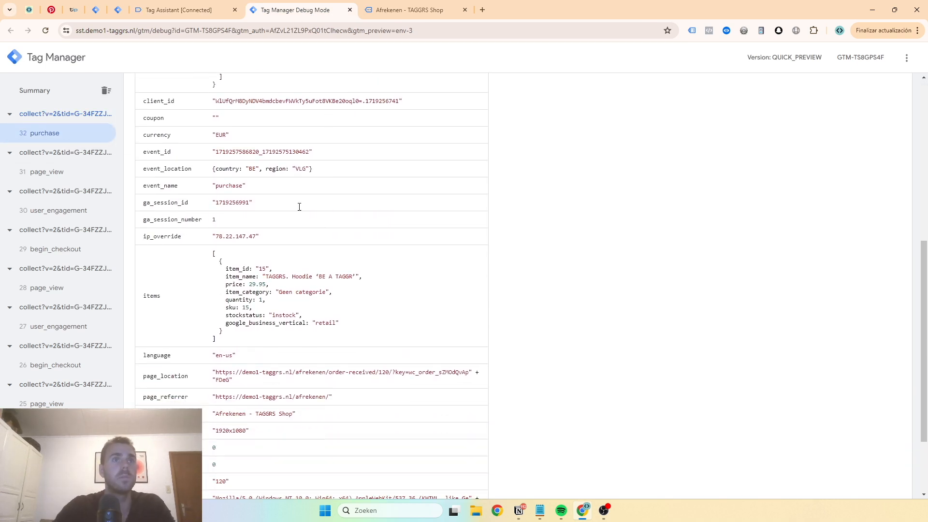
scroll(306, 242, down, 1)
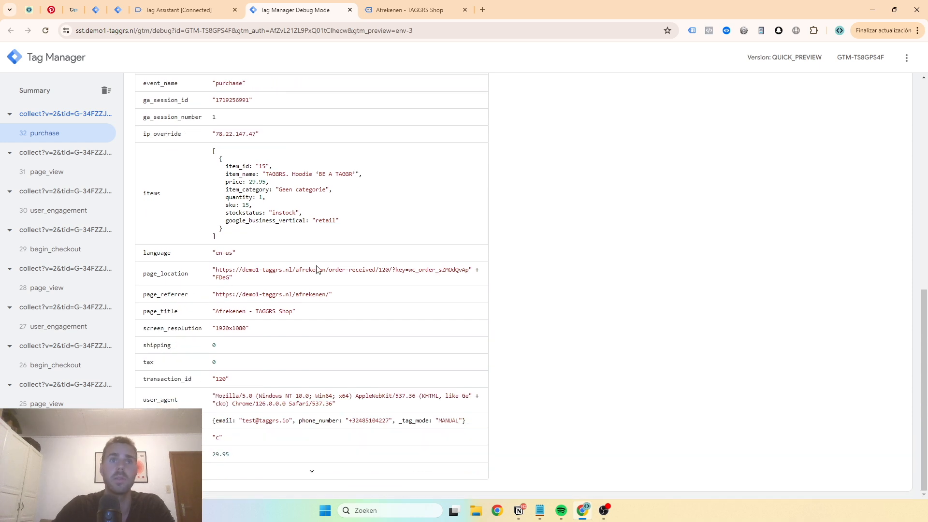
click(321, 477)
scroll(239, 374, down, 3)
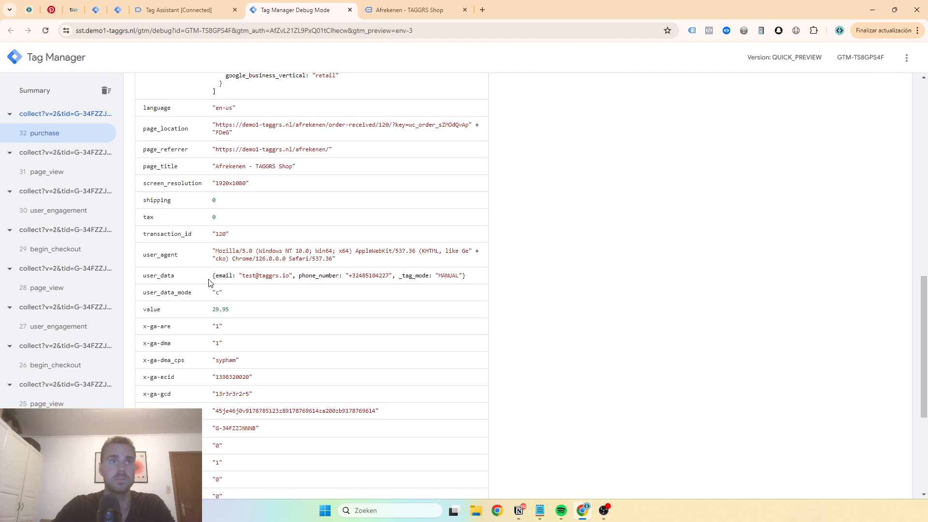
double_click(163, 278)
triple_click(216, 276)
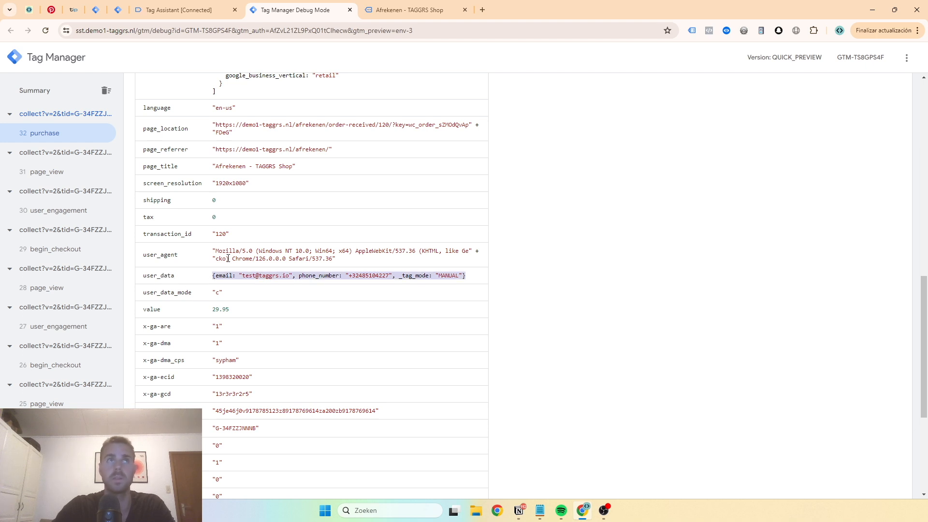
Create a new tag of type Conversion Linker in the demo1-taggrs.nl | Server container
click(118, 10)
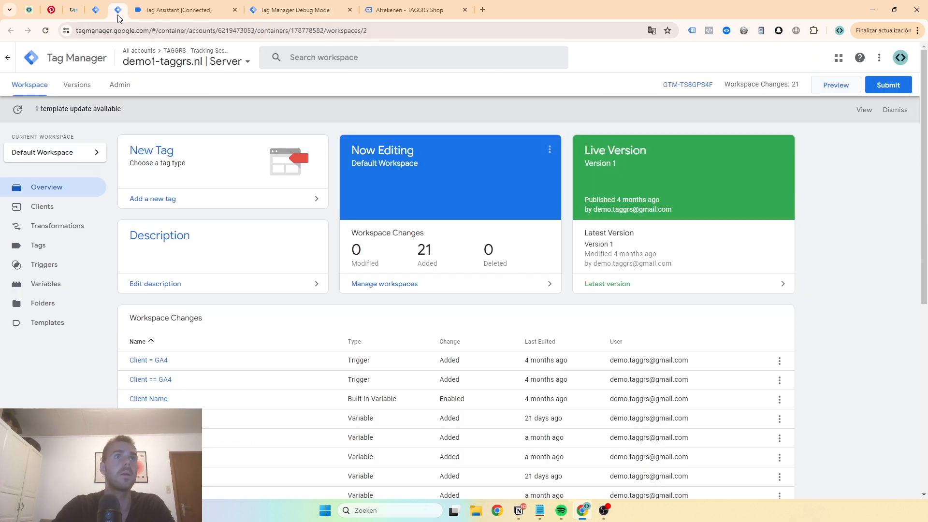
click(51, 244)
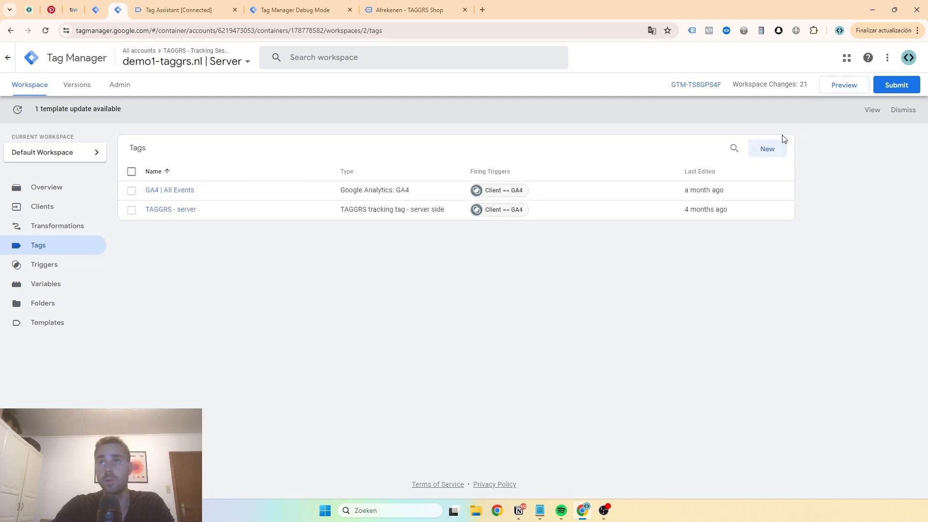
click(772, 151)
click(307, 58)
click(384, 105)
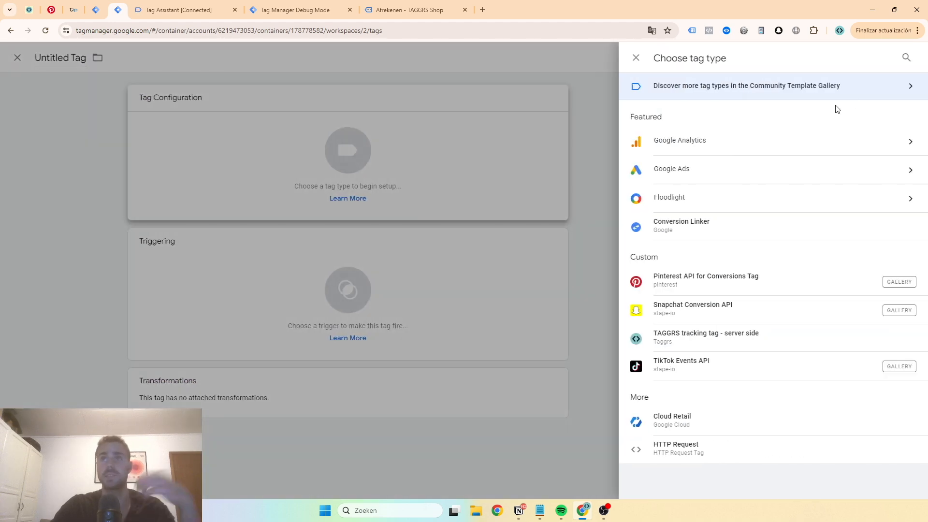
click(715, 231)
Name the tag "G Ads | Conversion Linker", assign it the All Pages trigger, and save it
click(279, 60)
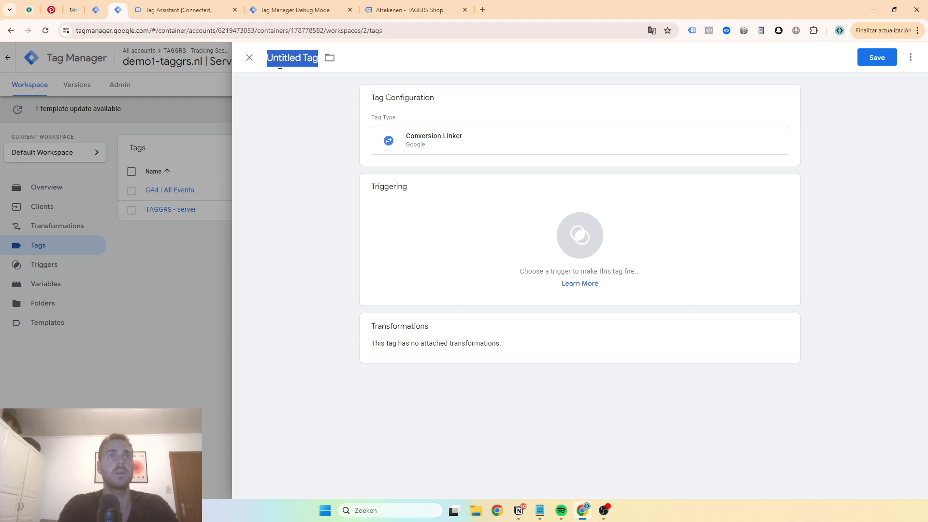
text(G Ads | Conversion Linker)
click(431, 192)
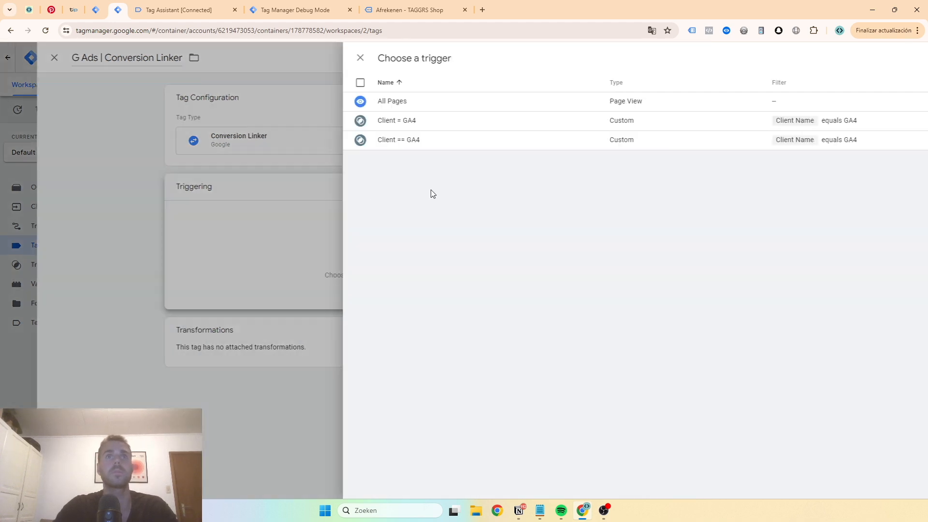
click(336, 100)
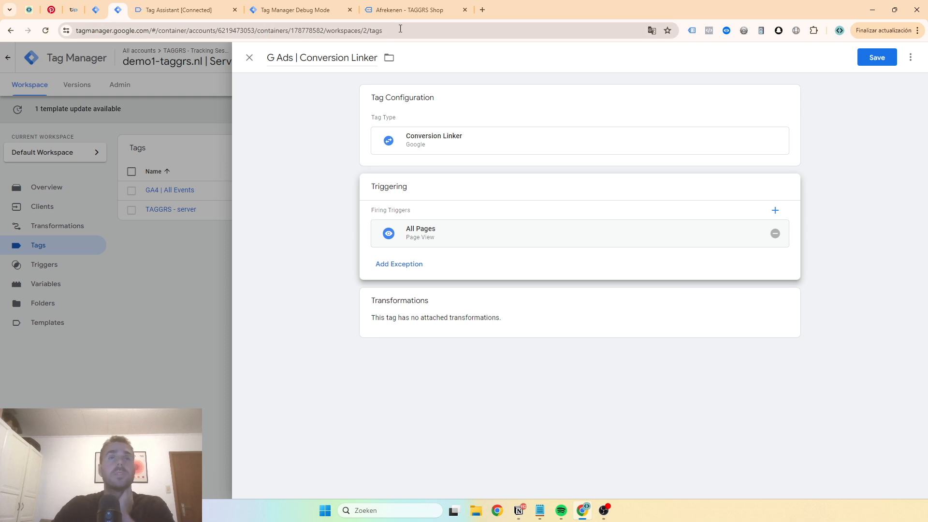
click(878, 66)
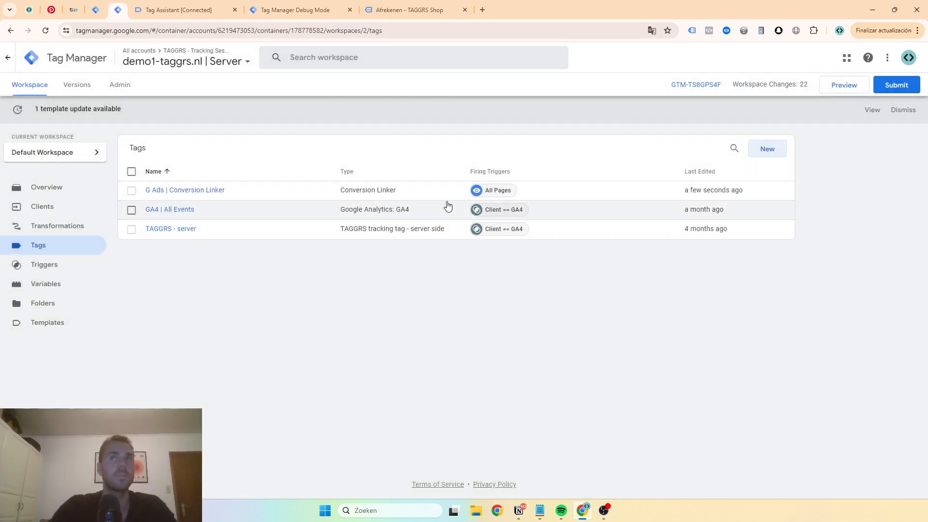
Create a new tag named "G Ads | purchase" in the server container and open its tag type selection
click(768, 149)
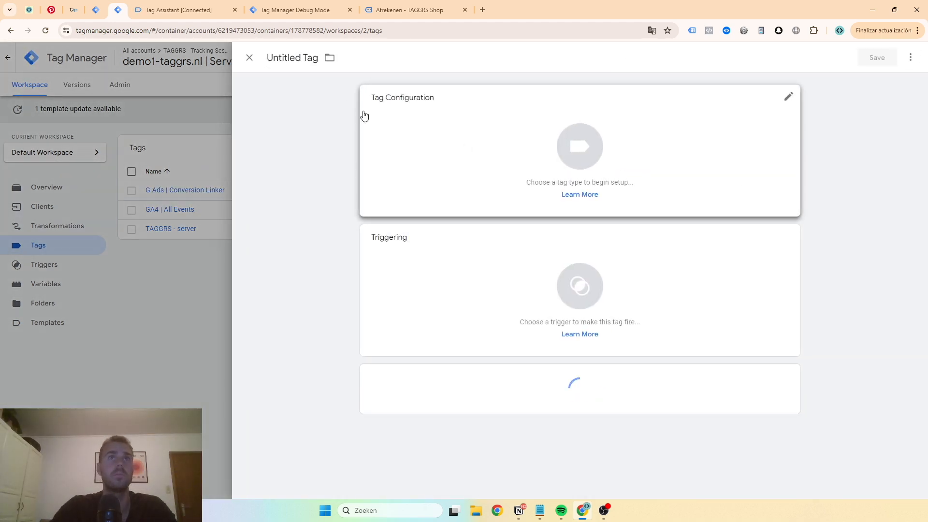
click(291, 59)
text(G Ad)
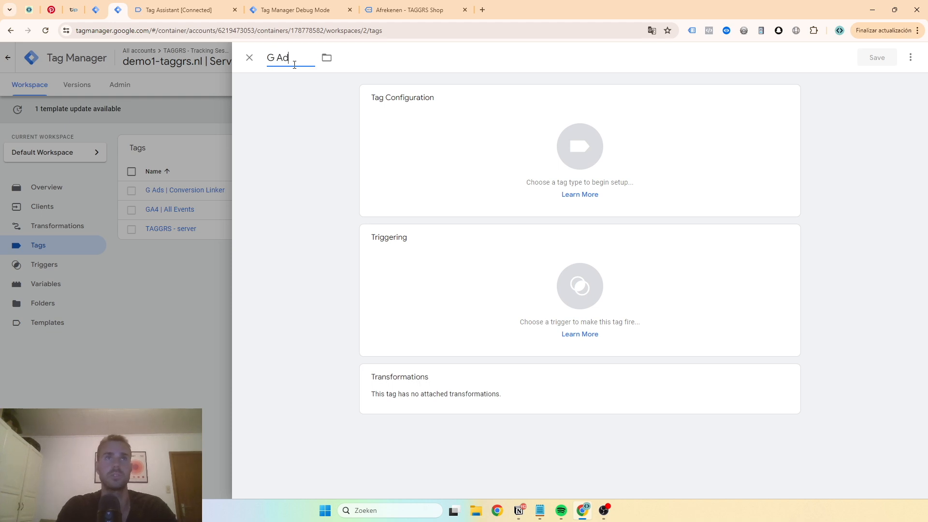
text(s | purch)
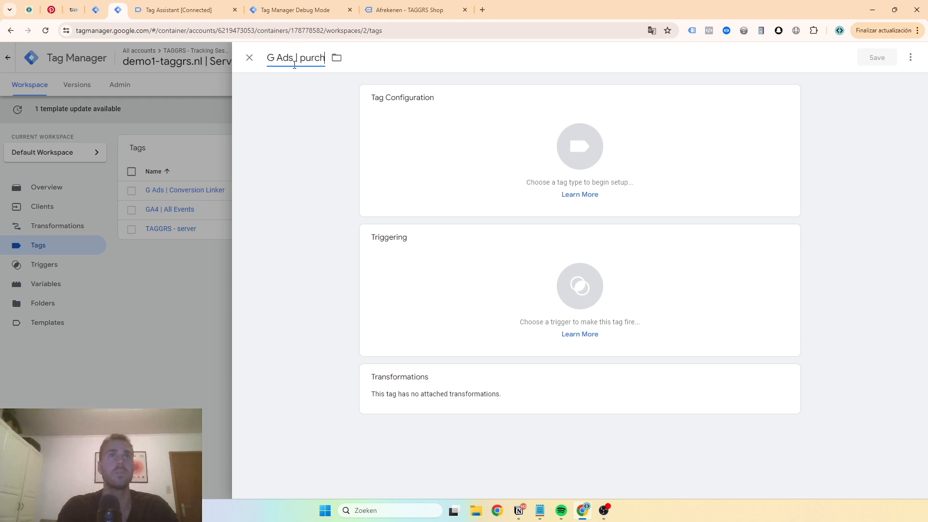
click(438, 149)
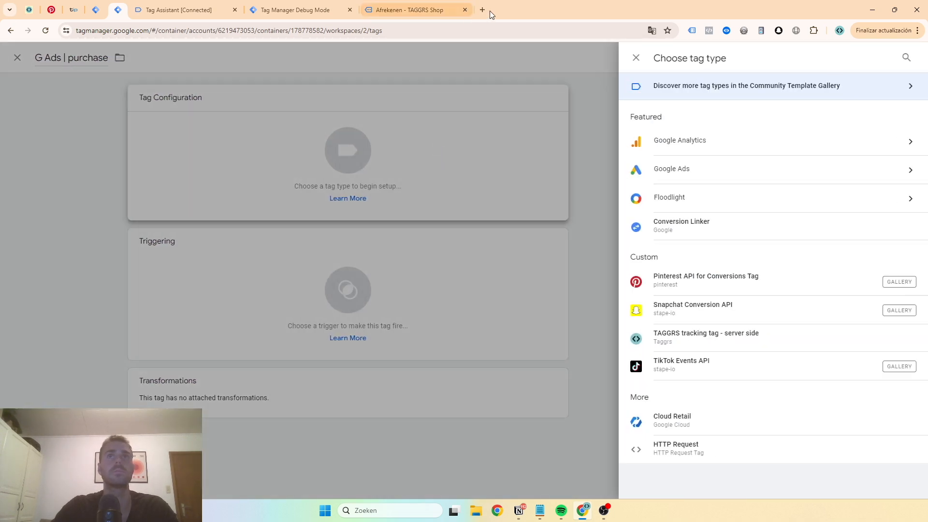
Switch to Google Ads at ads.google.com in a new browser tab, sign in, open the conversions summary and hide the payment alerts
click(482, 10)
text(ads.)
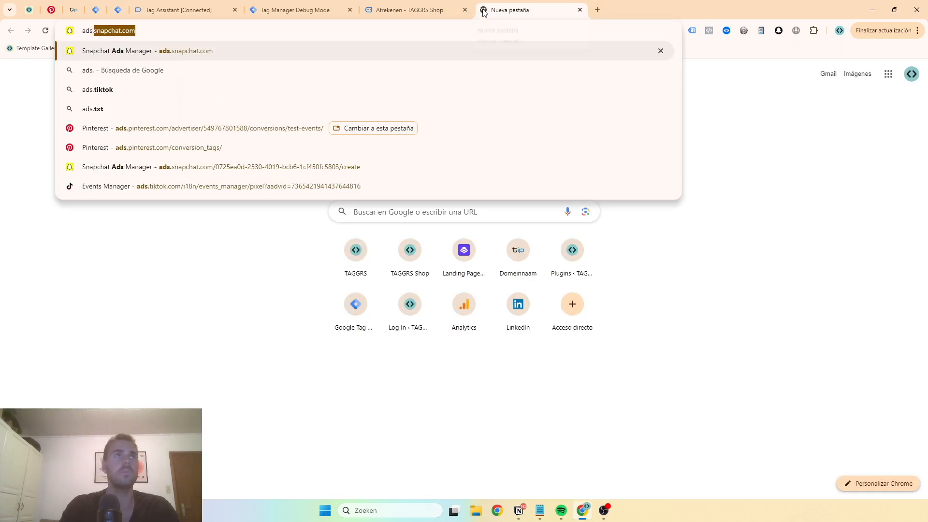
text(google.com)
key(Return)
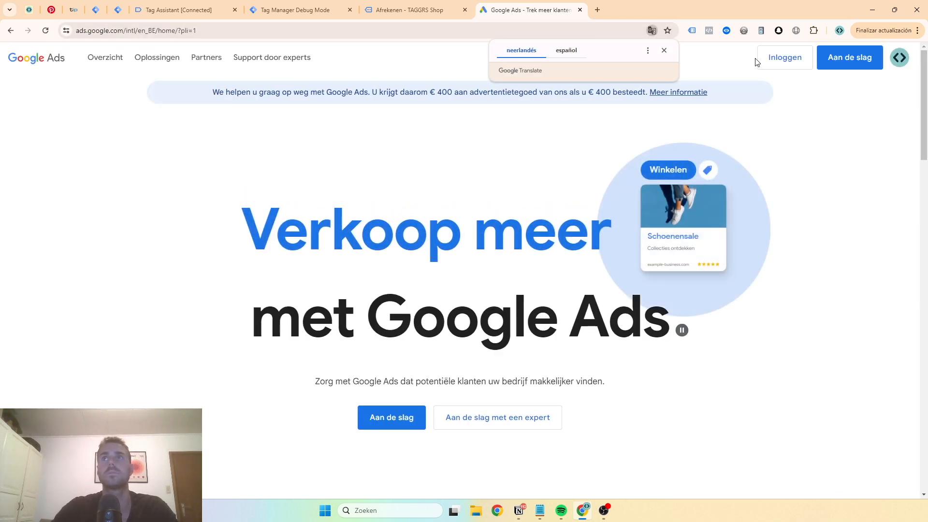
click(758, 62)
click(663, 51)
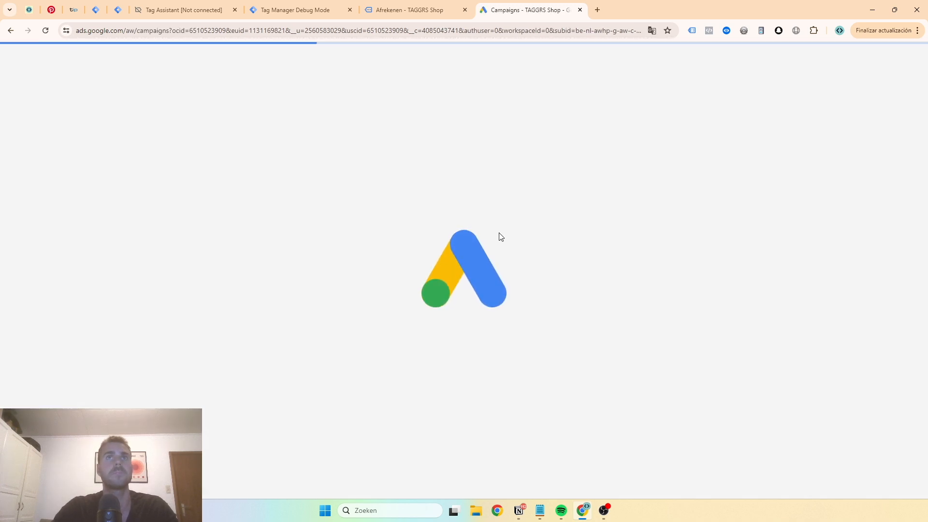
click(22, 175)
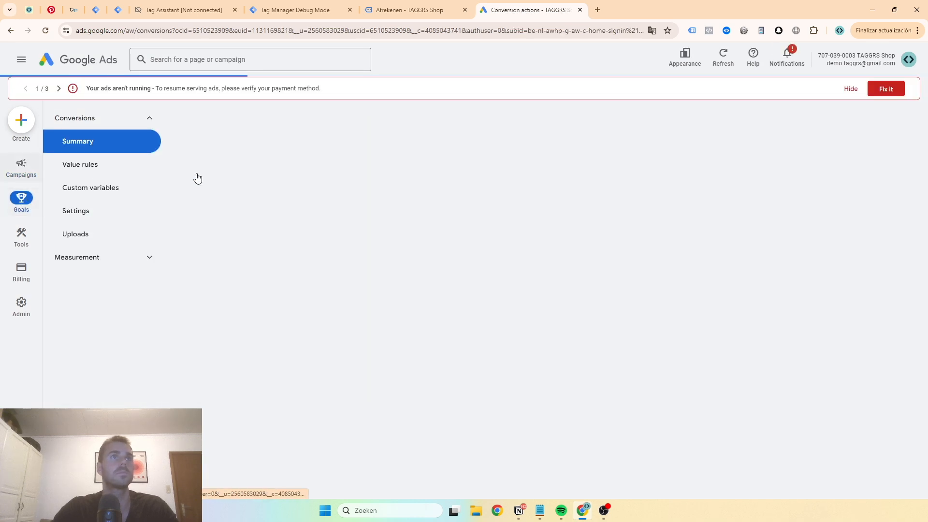
click(849, 89)
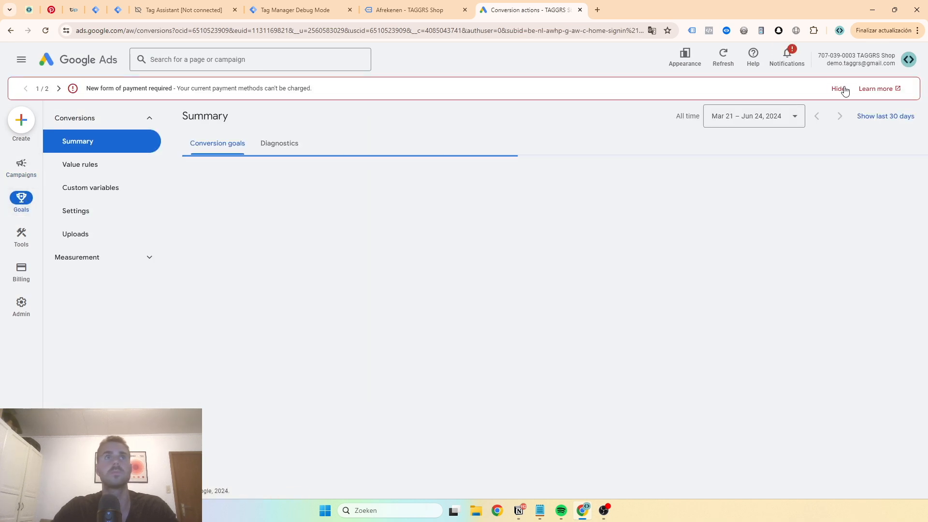
click(841, 91)
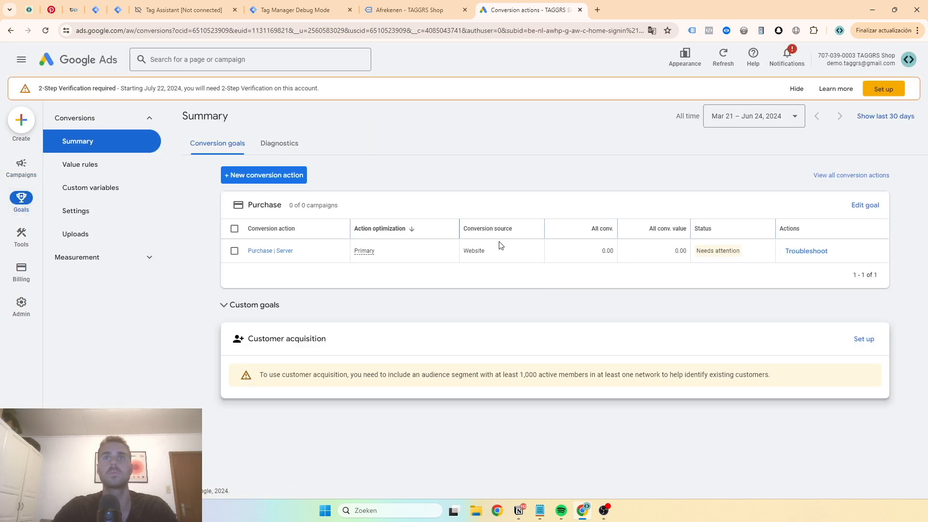
Start a new website conversion action and choose to add it manually using code
click(285, 175)
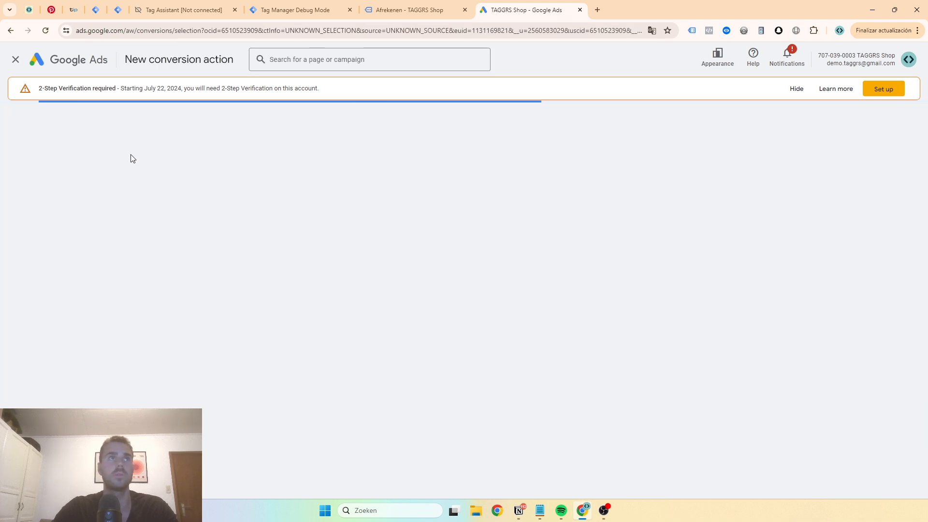
click(271, 226)
click(276, 239)
text(a)
scroll(279, 238, down, 5)
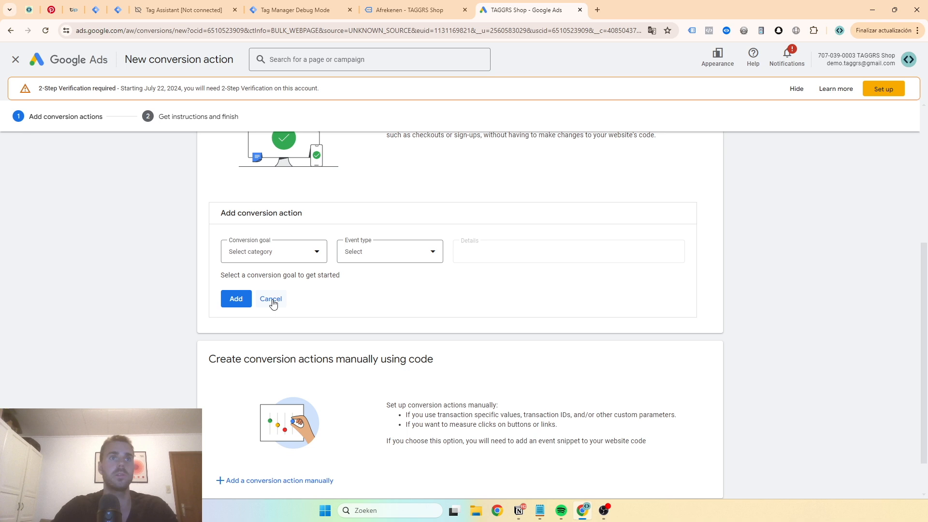
click(278, 433)
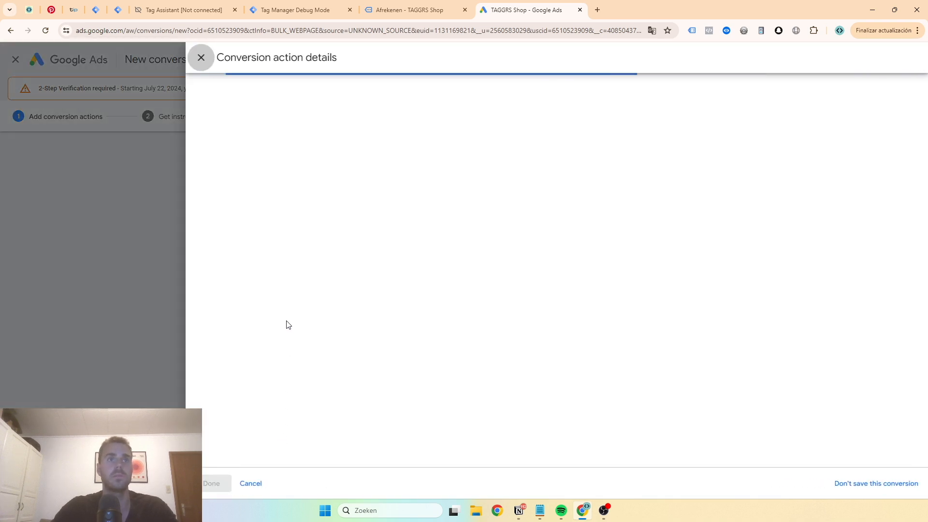
Set the conversion goal category to Purchase and name the conversion "Purchase | Server (enhanced conversions)"
click(452, 188)
click(441, 208)
click(452, 276)
text(P)
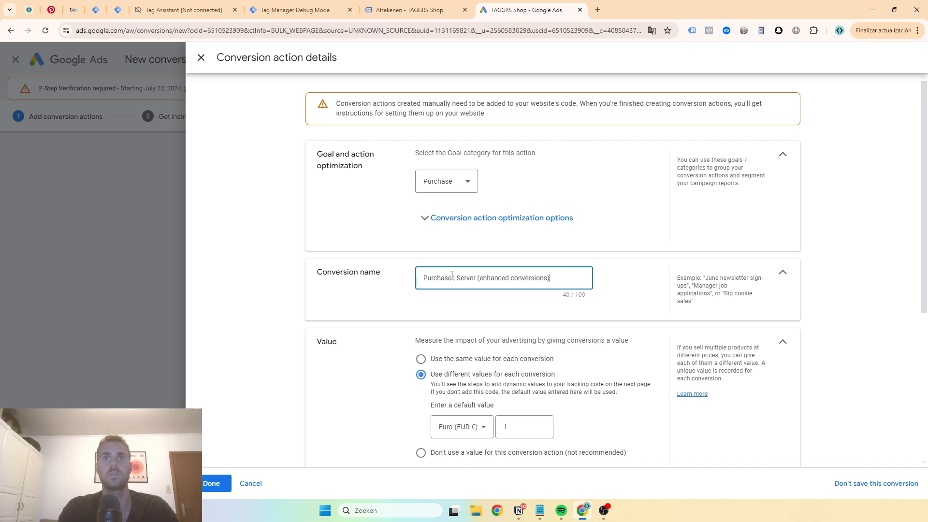
Set the click-through conversion window to 90 days, finish the conversion action details and save the new conversion action
scroll(452, 275, down, 2)
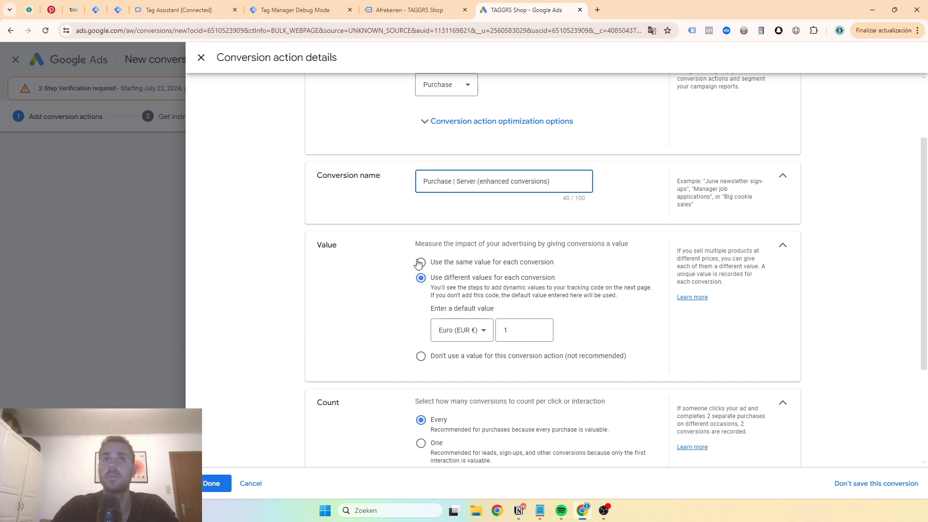
scroll(412, 221, down, 2)
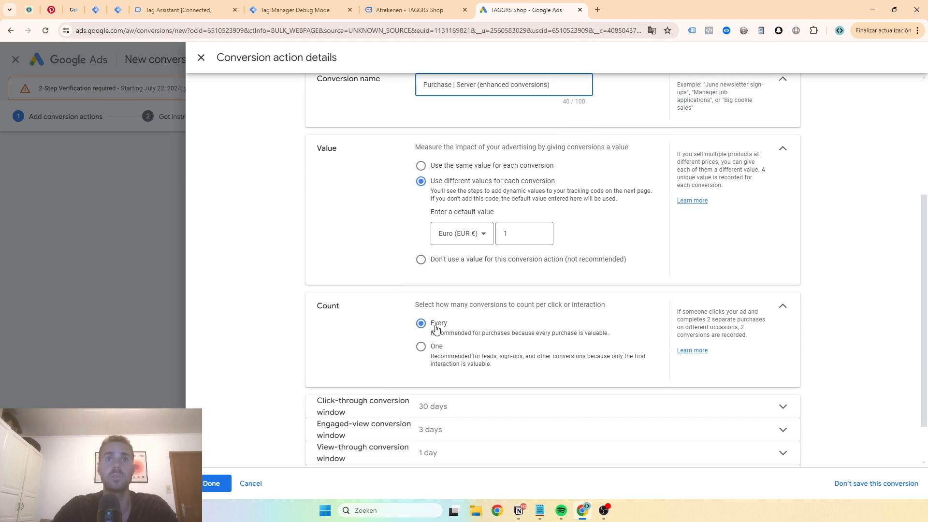
scroll(457, 320, down, 1)
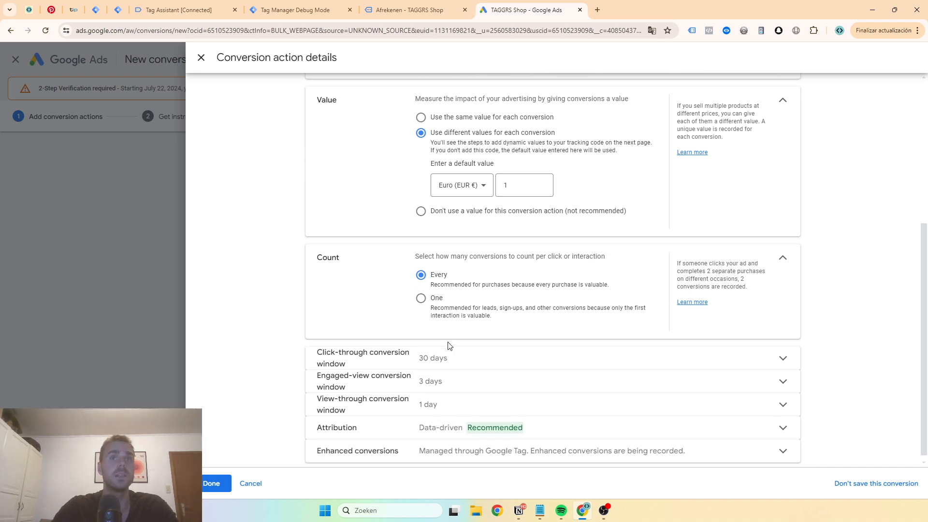
scroll(452, 350, down, 1)
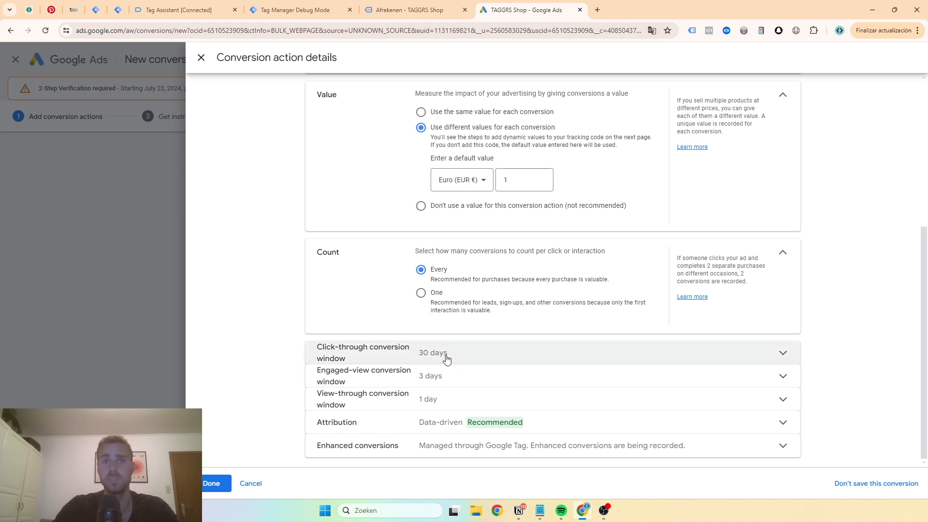
click(444, 354)
click(447, 312)
scroll(433, 325, down, 2)
click(433, 324)
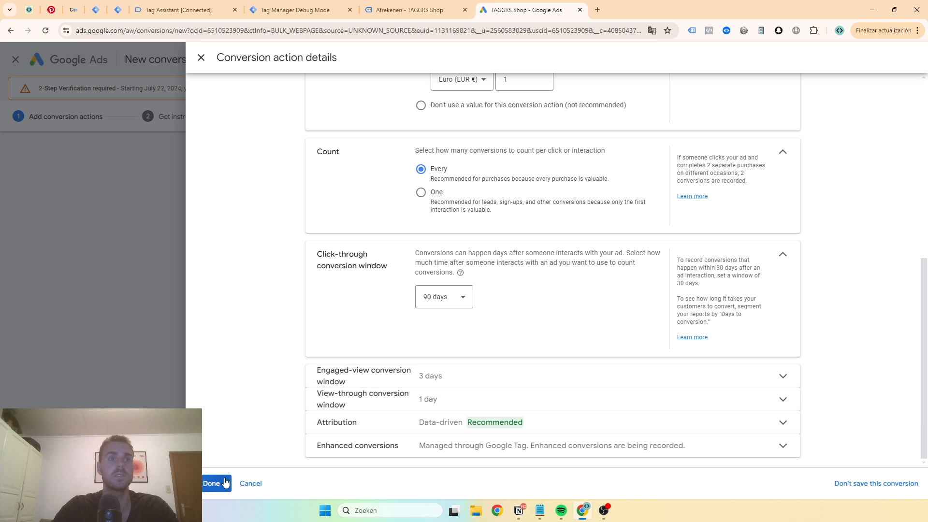
click(212, 483)
scroll(390, 388, down, 1)
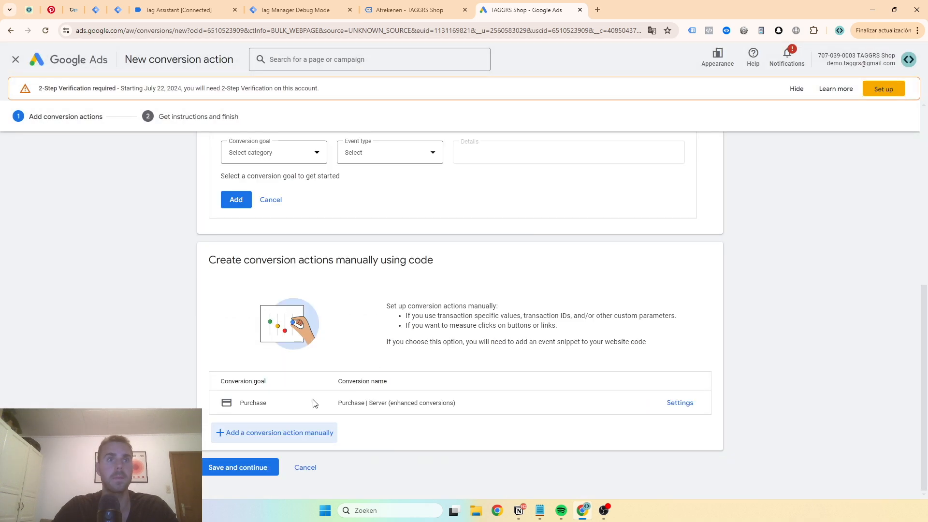
click(254, 467)
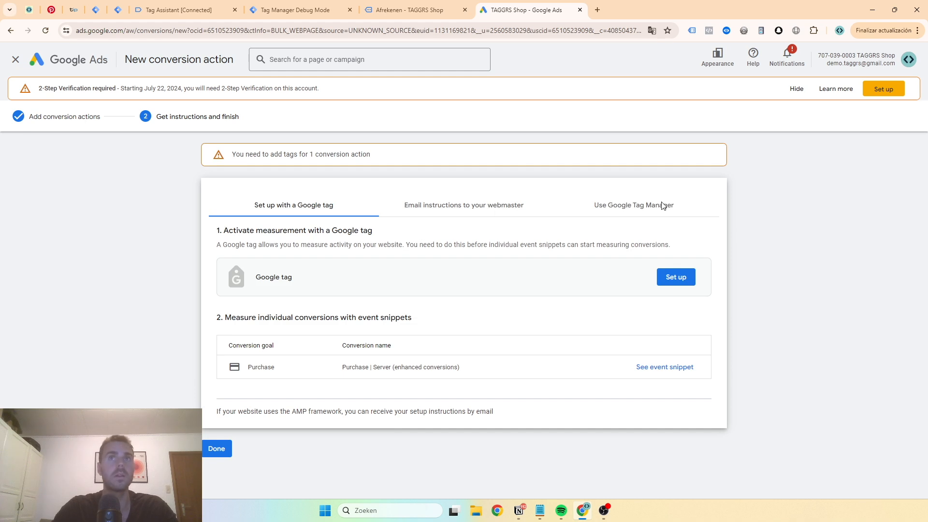
Copy the conversion ID and the purchase conversion label from the Google Tag Manager setup instructions
click(648, 205)
double_click(233, 273)
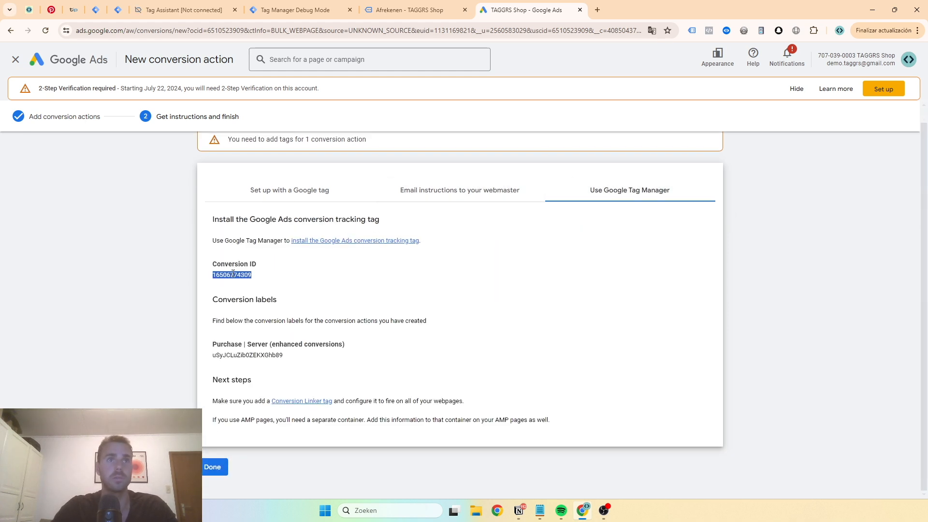
double_click(241, 354)
key(super+c)
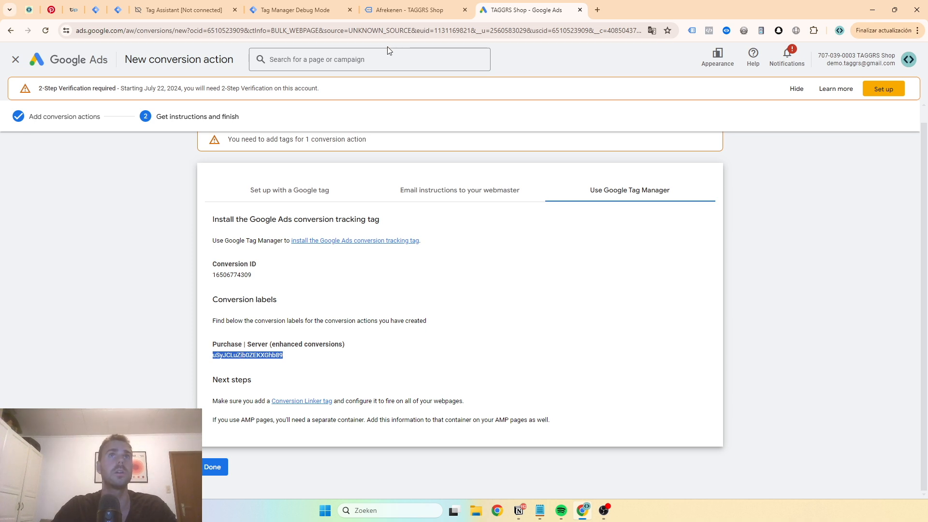
Switch back to the server container in Tag Manager and set the "G Ads | purchase" tag type to Google Ads Conversion Tracking
click(401, 7)
click(205, 12)
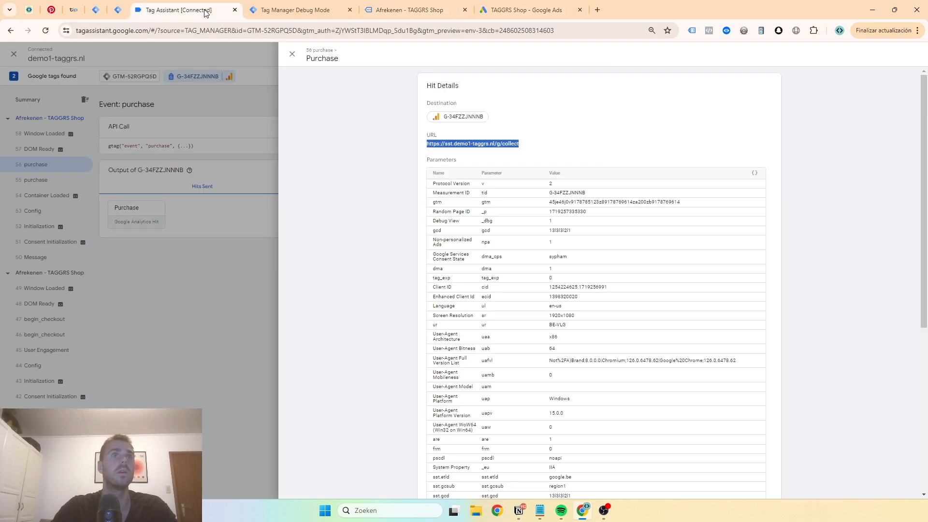
click(96, 10)
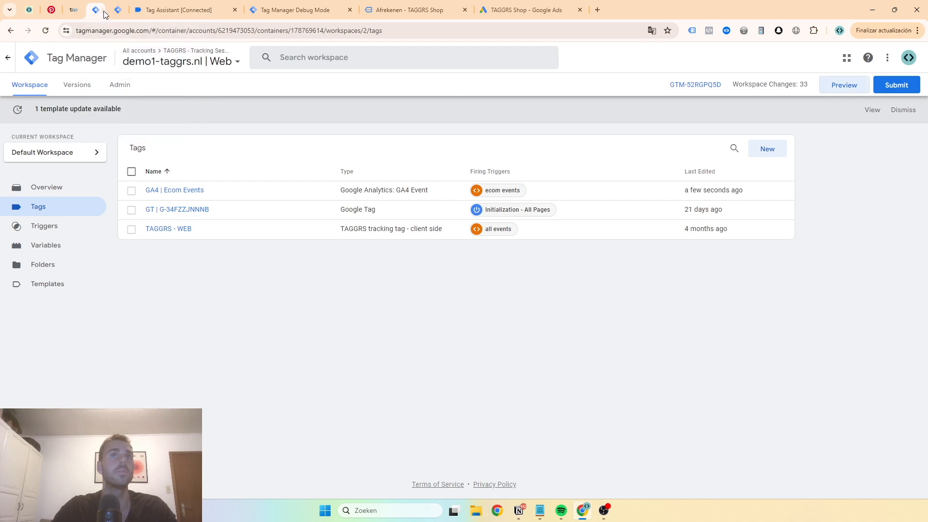
click(117, 12)
click(674, 170)
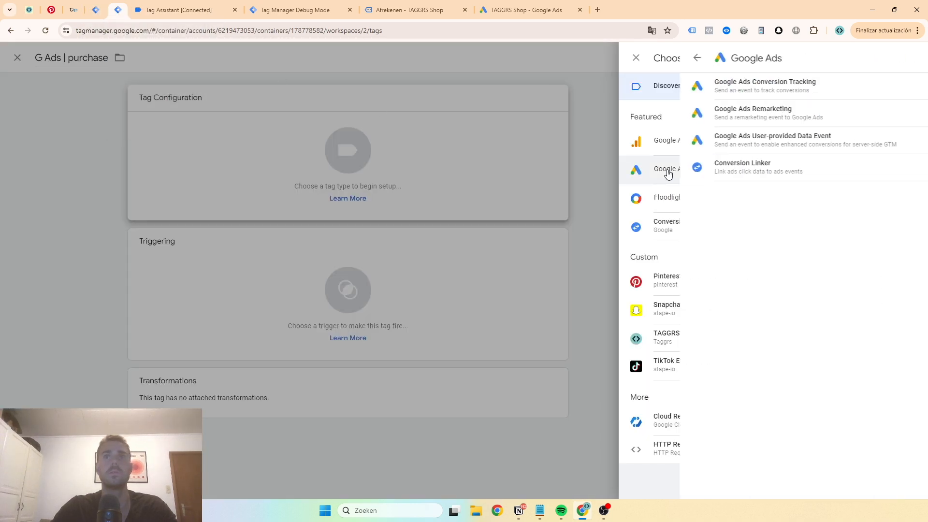
click(704, 92)
Fill in the tag's Conversion ID and Conversion Label with the values copied from Google Ads
click(424, 210)
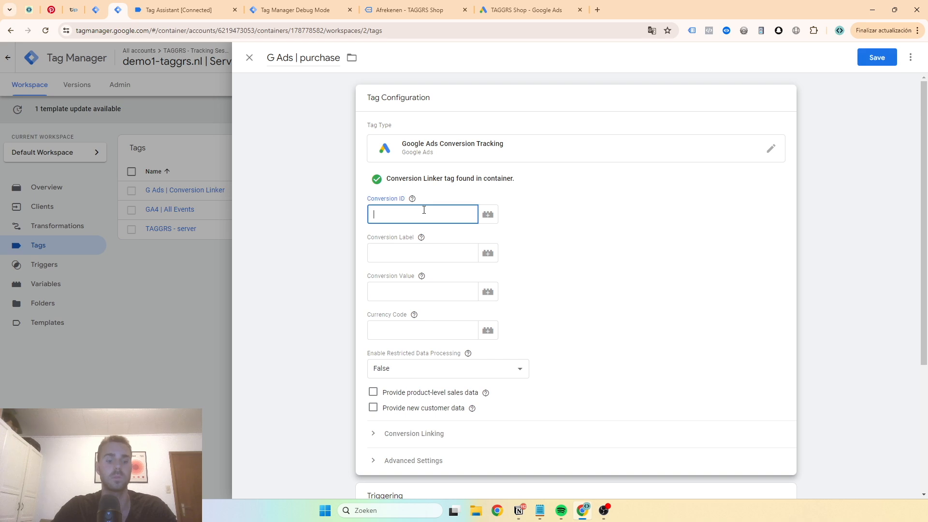
key(super+v)
click(413, 339)
click(391, 249)
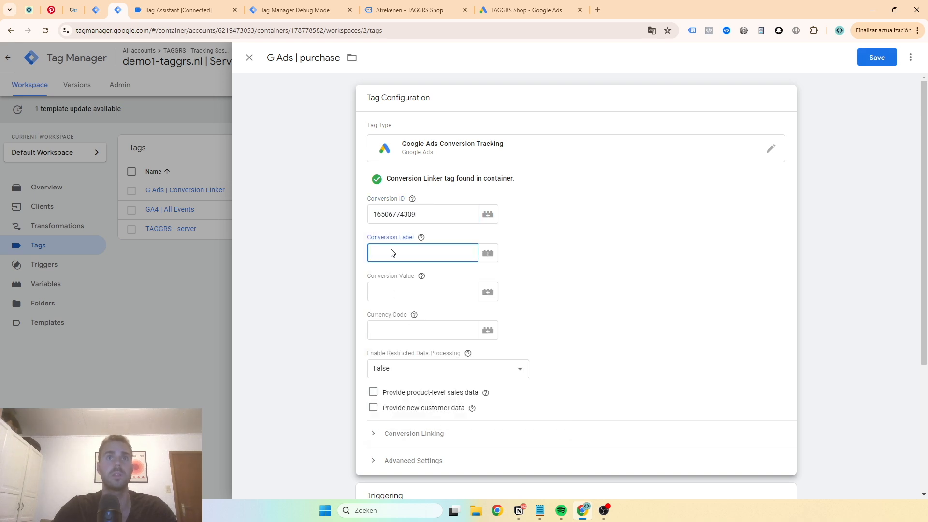
key(super+v)
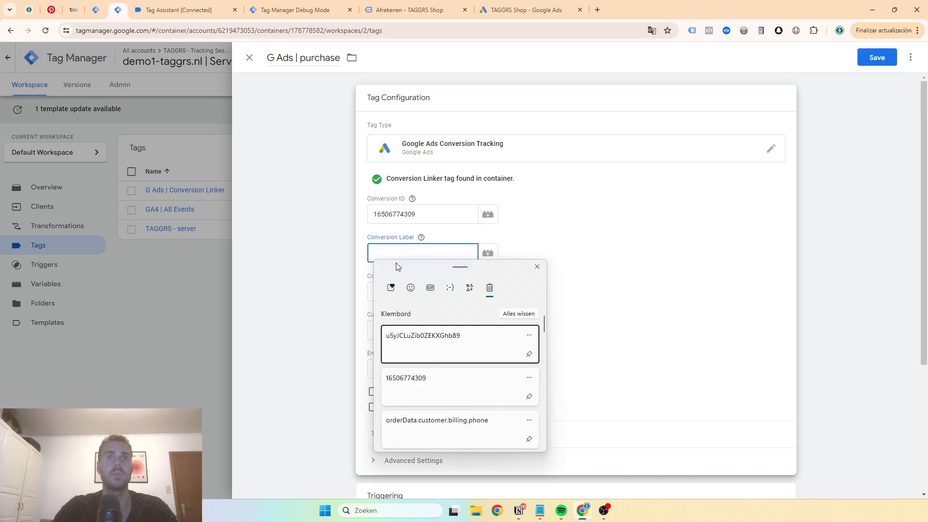
click(422, 342)
click(401, 290)
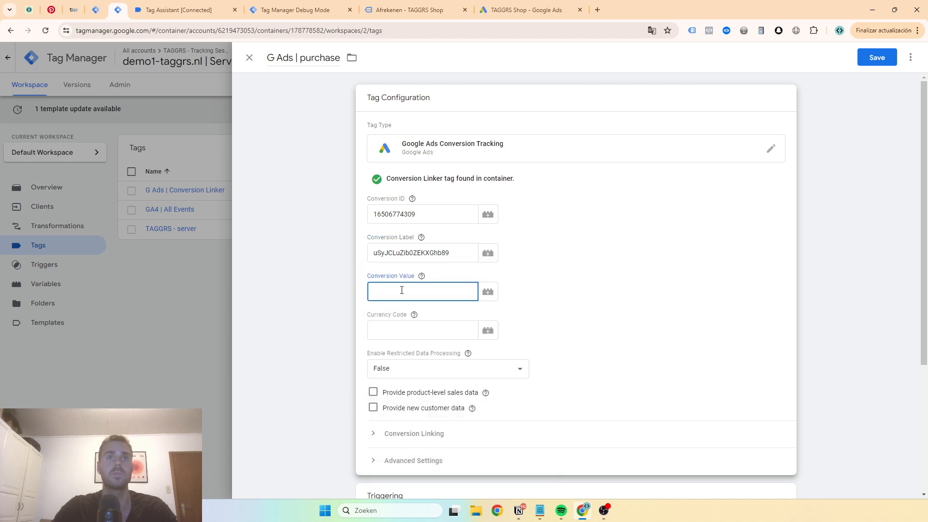
click(488, 291)
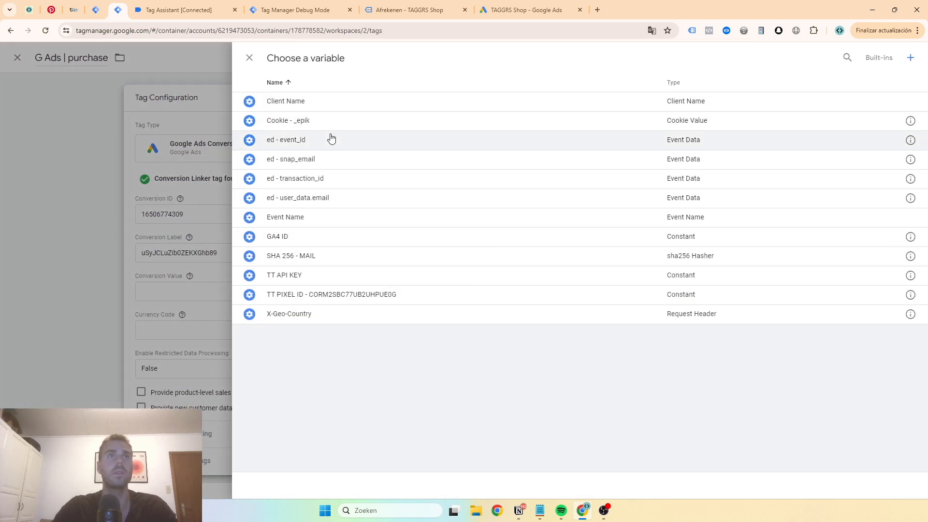
click(155, 107)
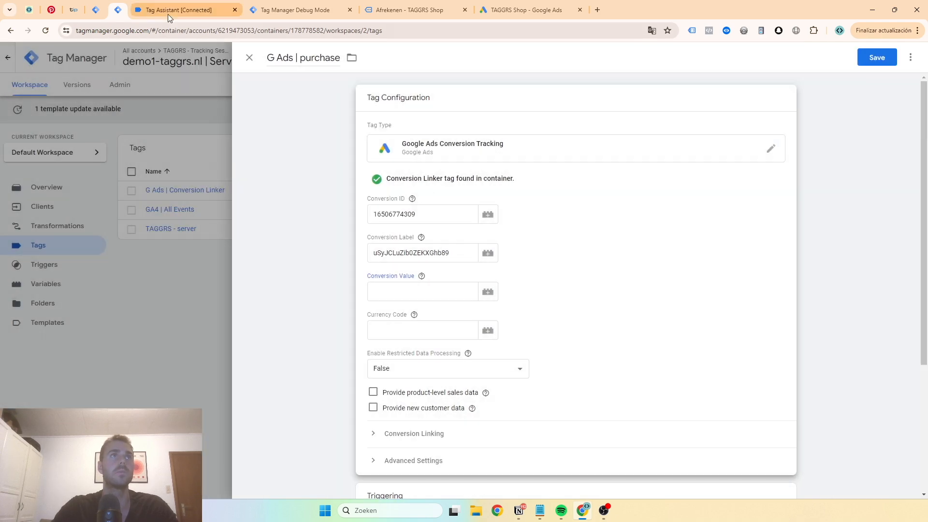
Search the purchase event's data in the server container's debug view for the "value" key
click(168, 14)
click(295, 9)
scroll(417, 159, up, 10)
scroll(416, 159, down, 6)
key(ctrl+f)
text(value)
scroll(222, 297, down, 3)
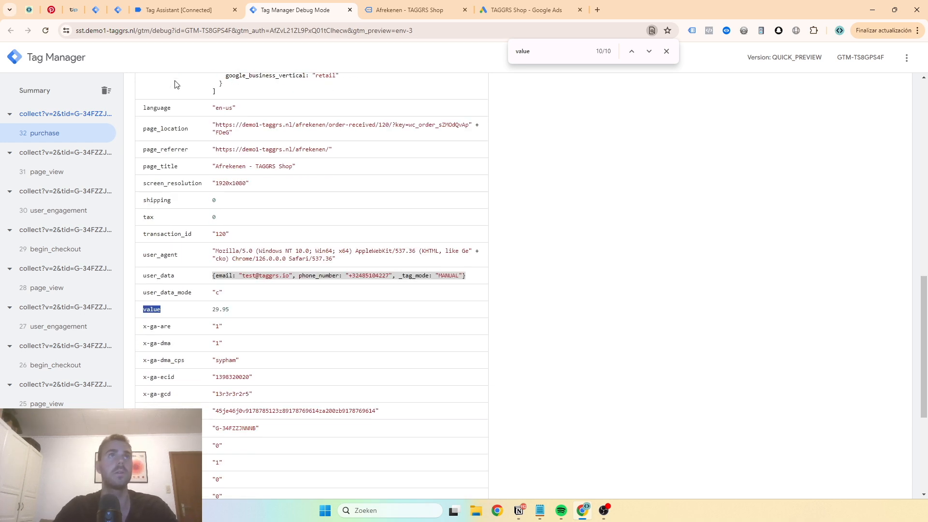
Back in the server container's "G Ads | purchase" tag, create an Event Data variable for Conversion Value with key path "value"
click(178, 10)
click(117, 11)
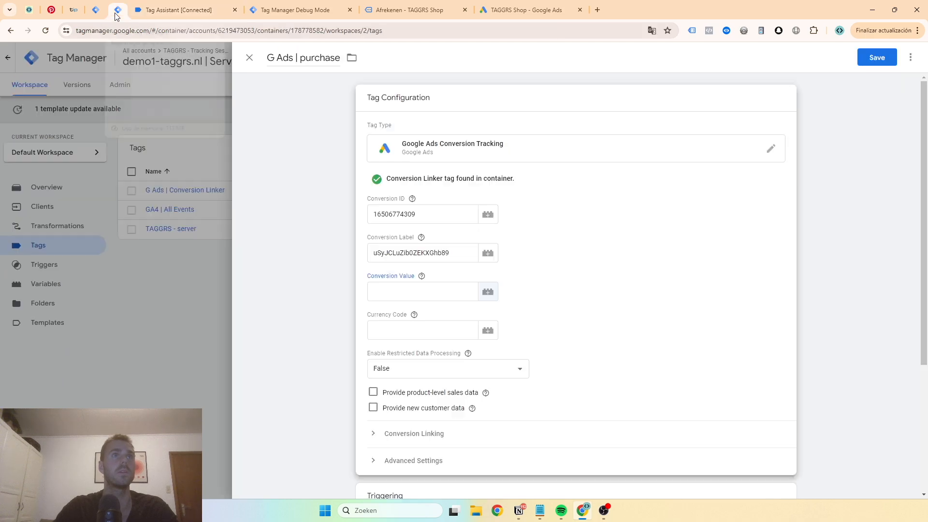
click(492, 297)
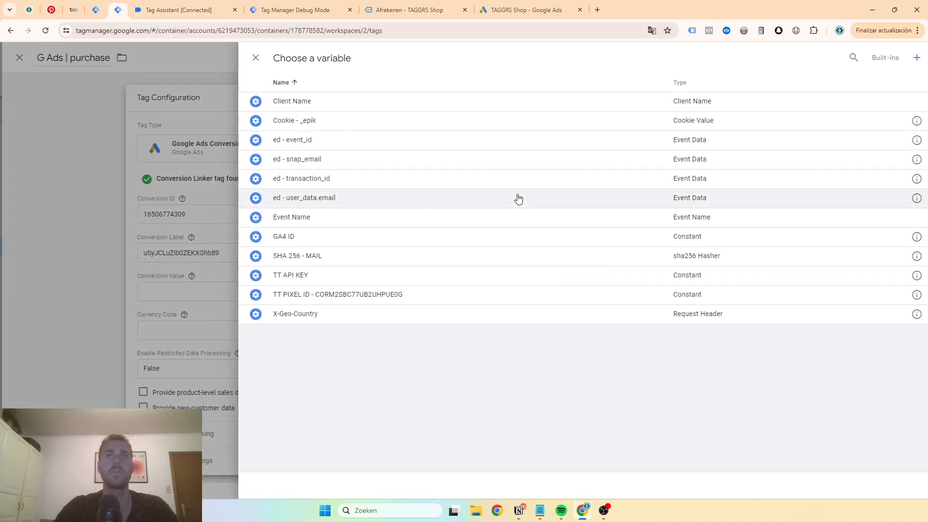
click(847, 58)
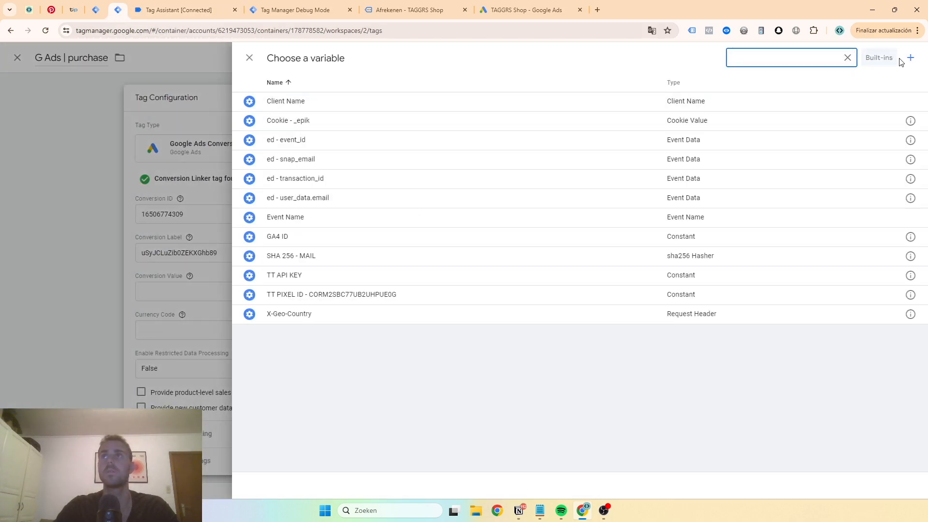
click(910, 58)
click(571, 116)
click(912, 58)
text(eve)
click(698, 197)
click(443, 193)
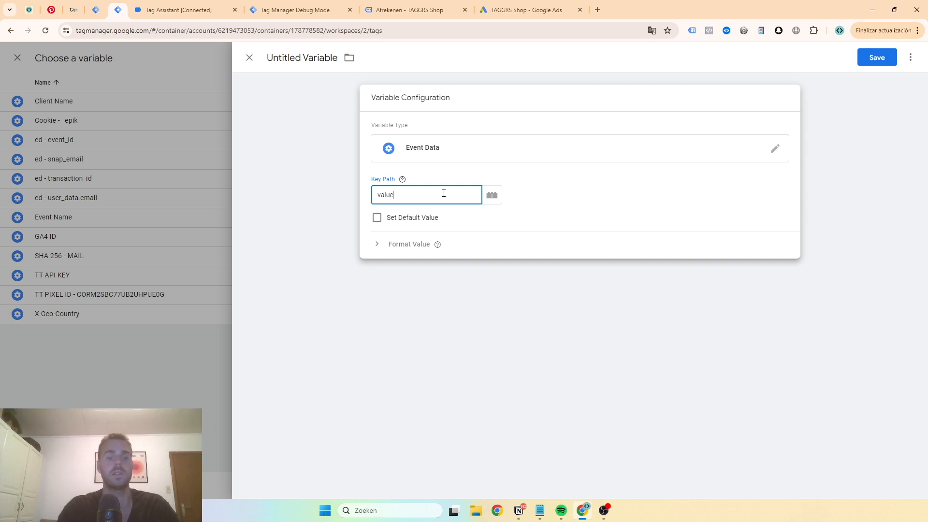
double_click(443, 192)
Name the new variable "ed - value" and save it into the tag's Conversion Value
triple_click(307, 54)
text(ed )
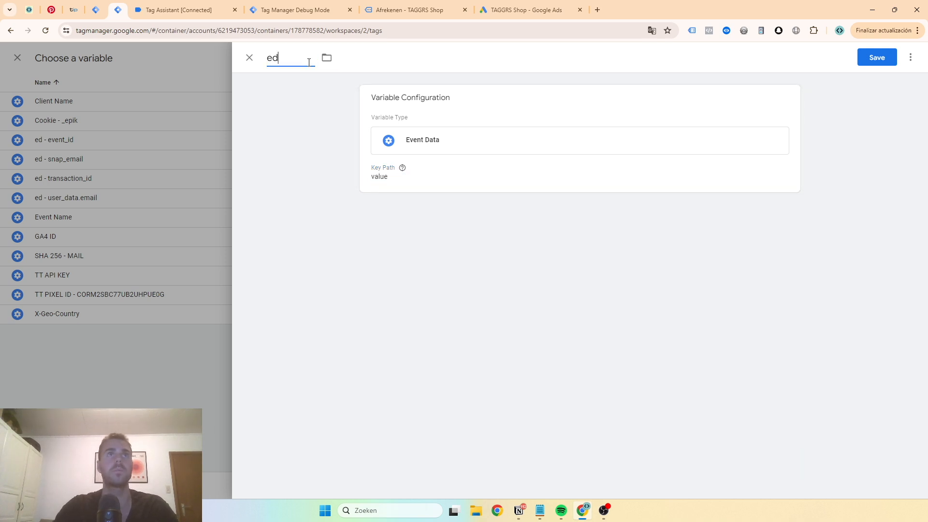
text(- value)
click(884, 57)
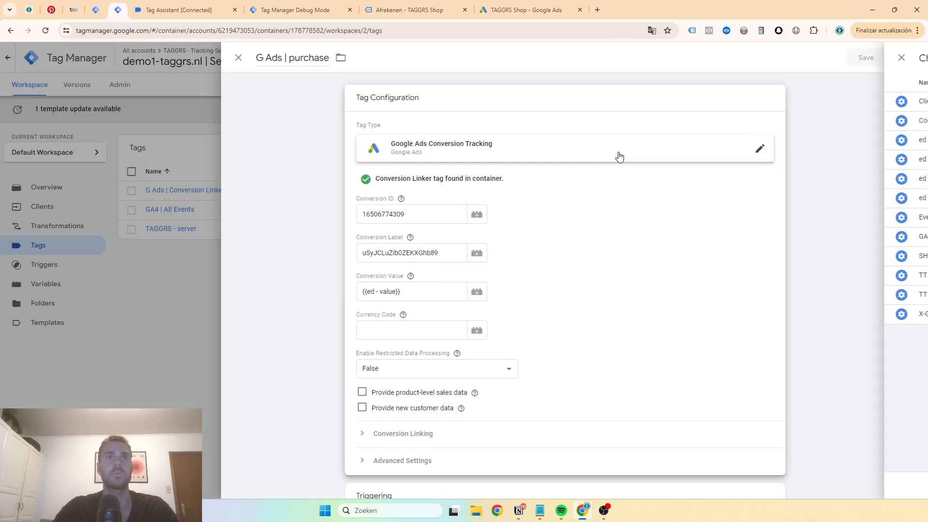
Find the "currency" key in the purchase event's data in the server debug view and copy its name
click(295, 10)
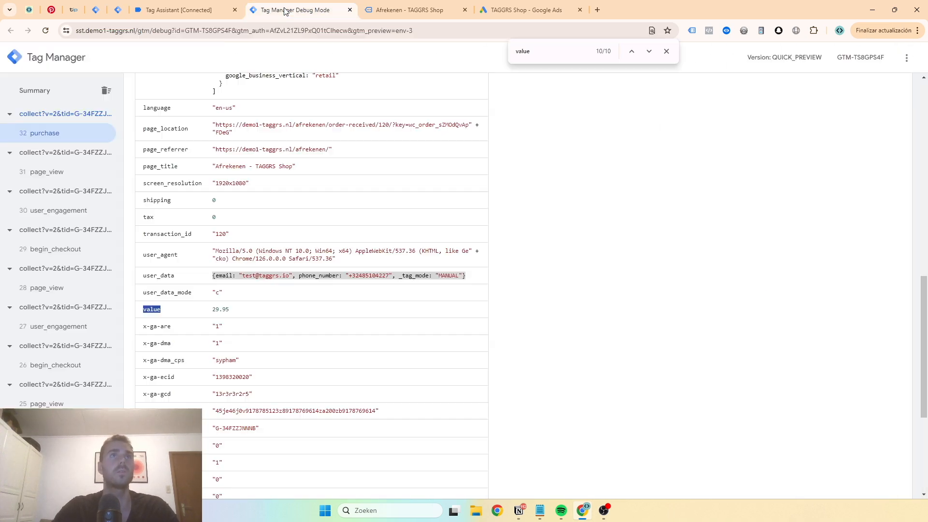
scroll(263, 214, down, 2)
text(currency)
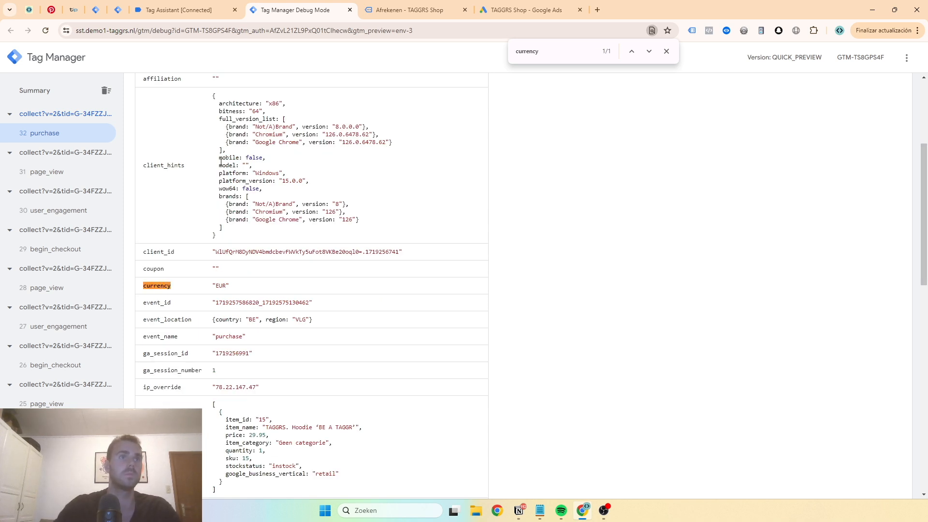
double_click(155, 285)
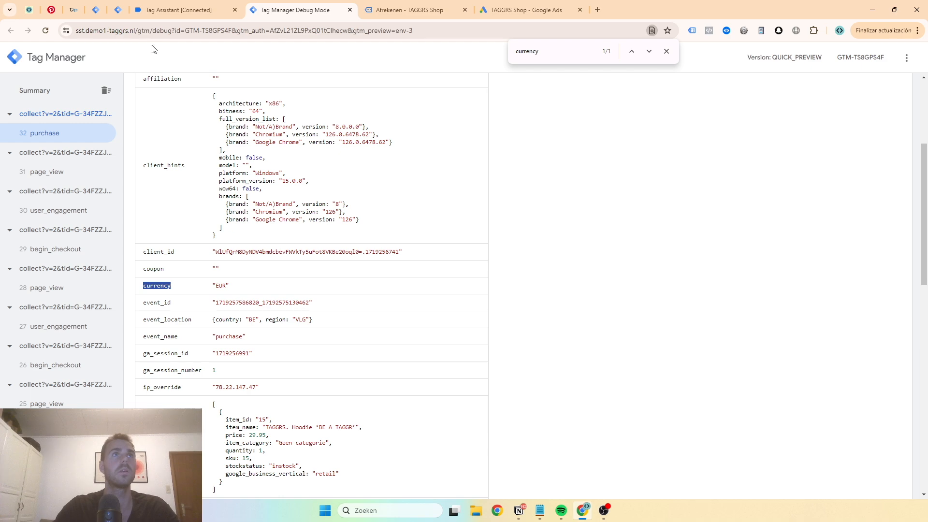
Return to the "G Ads | purchase" tag and create an Event Data variable for Currency Code with key path "currency"
click(166, 18)
click(98, 10)
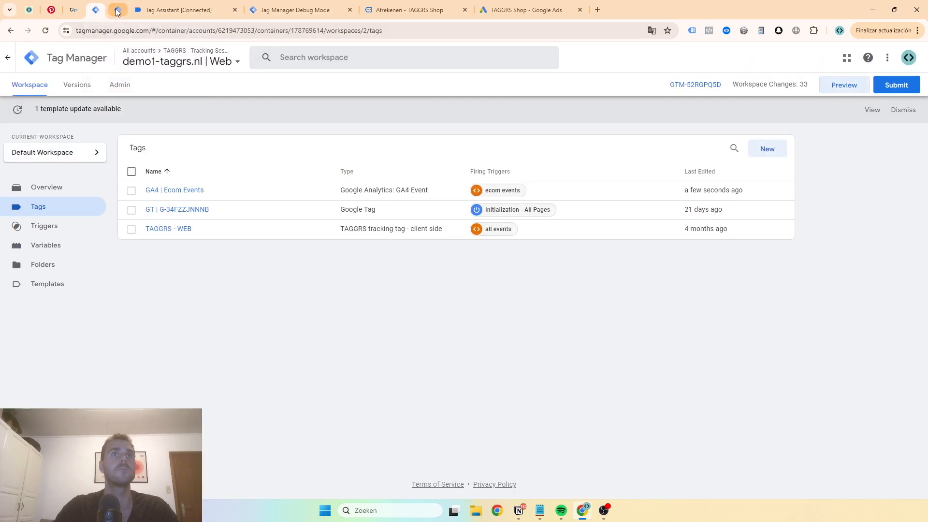
click(117, 11)
click(388, 337)
click(487, 331)
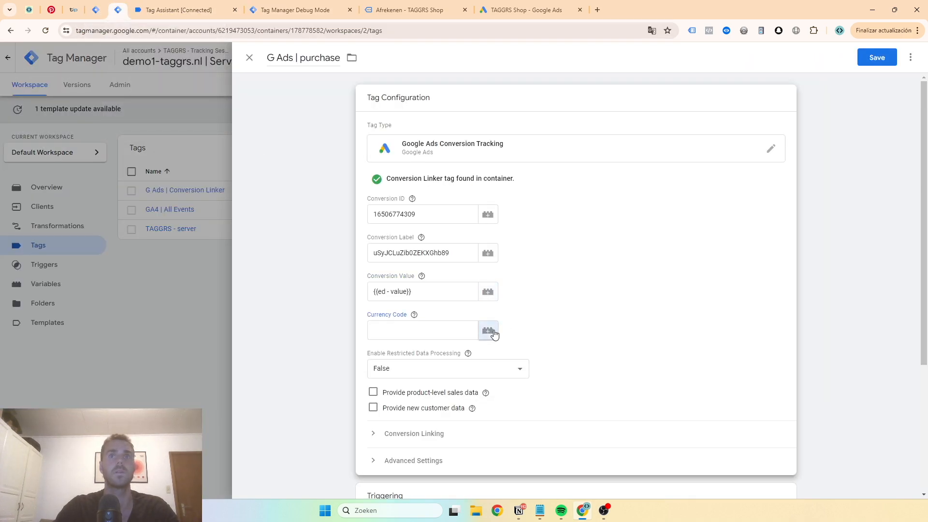
click(910, 57)
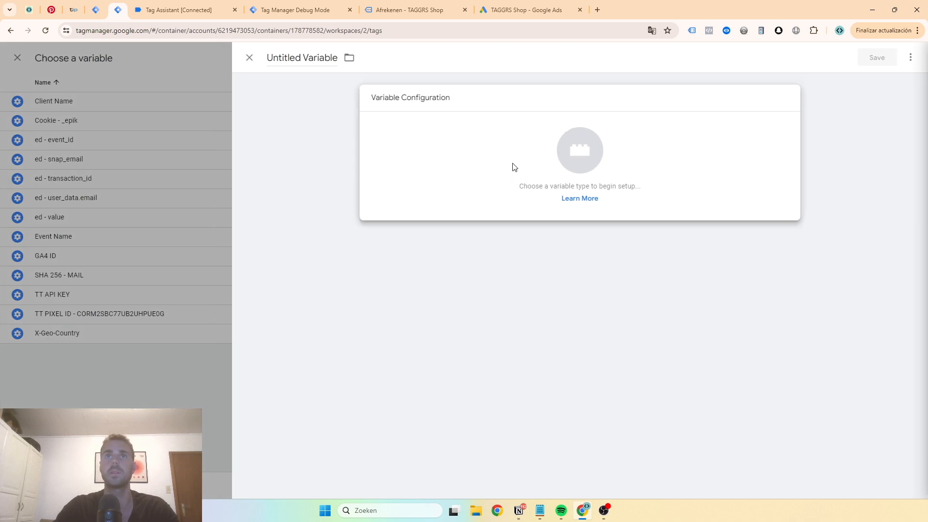
click(511, 166)
click(909, 58)
text(event)
click(715, 186)
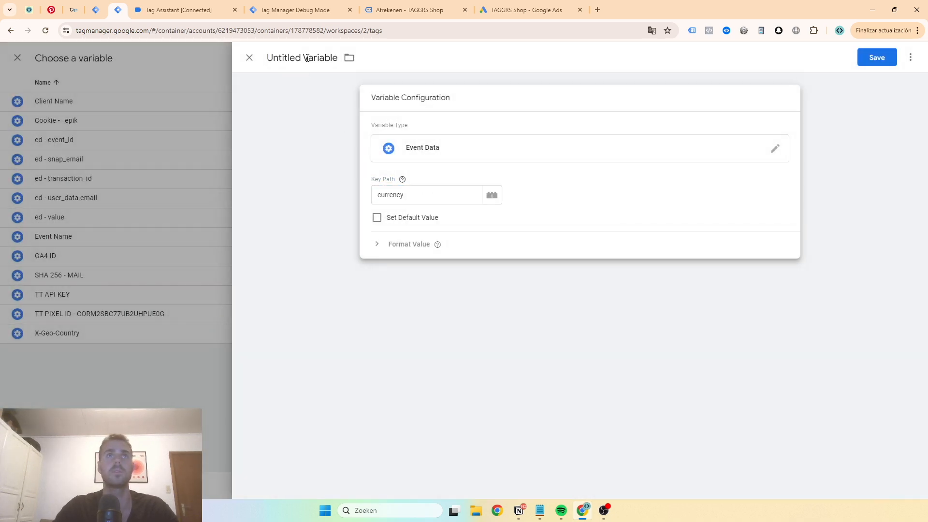
Name the variable "ed - currency" and save it into the tag's Currency Code
click(308, 57)
text(ed - currency)
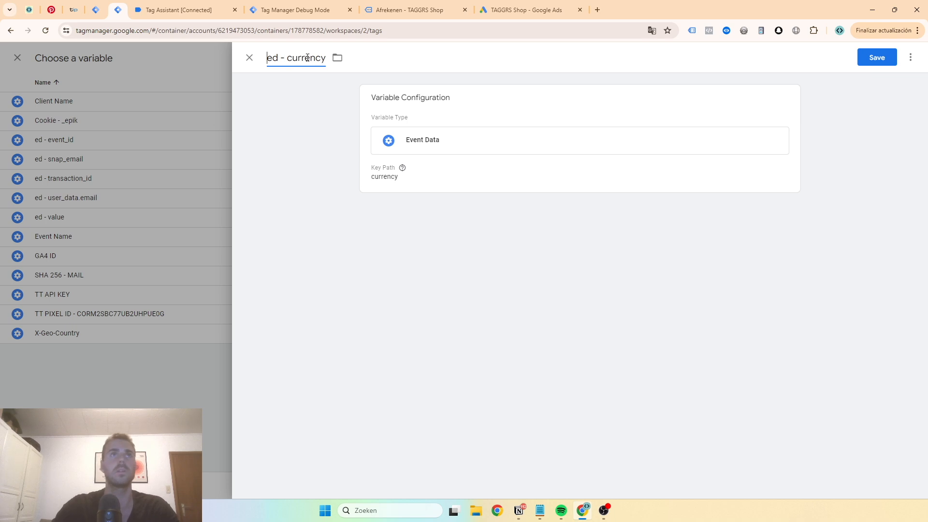
click(877, 53)
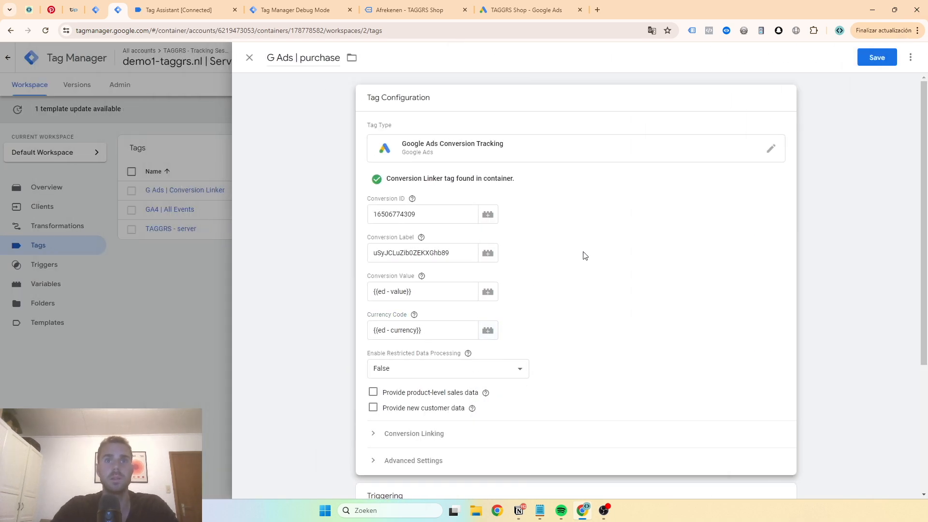
Start a new firing trigger for the "G Ads | purchase" tag and bring up the available trigger types
scroll(584, 255, down, 3)
click(433, 373)
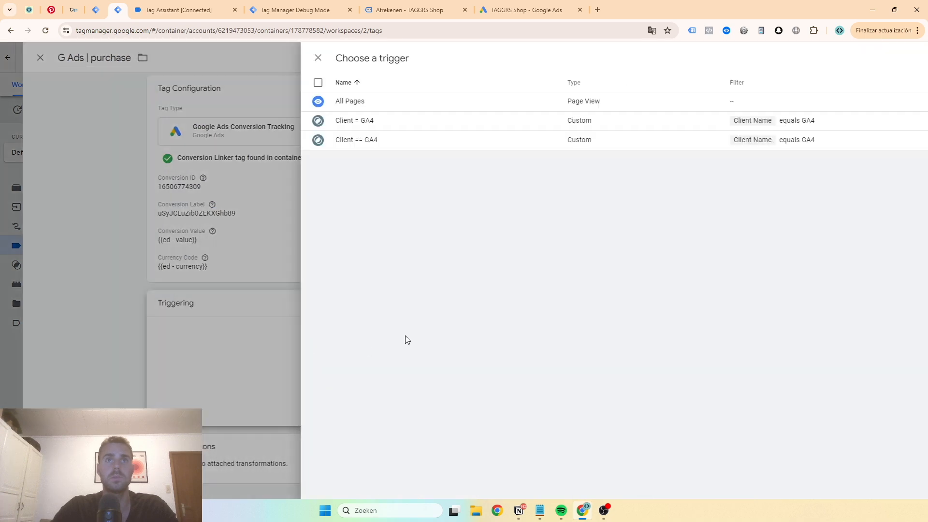
click(908, 57)
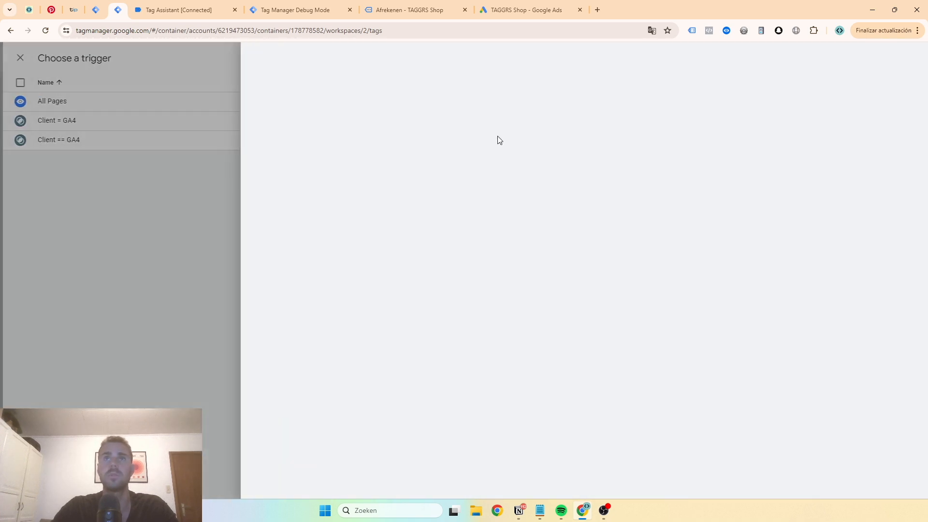
click(387, 130)
Find the event_name entry in the server debug view's purchase event data and copy its value "purchase"
click(288, 9)
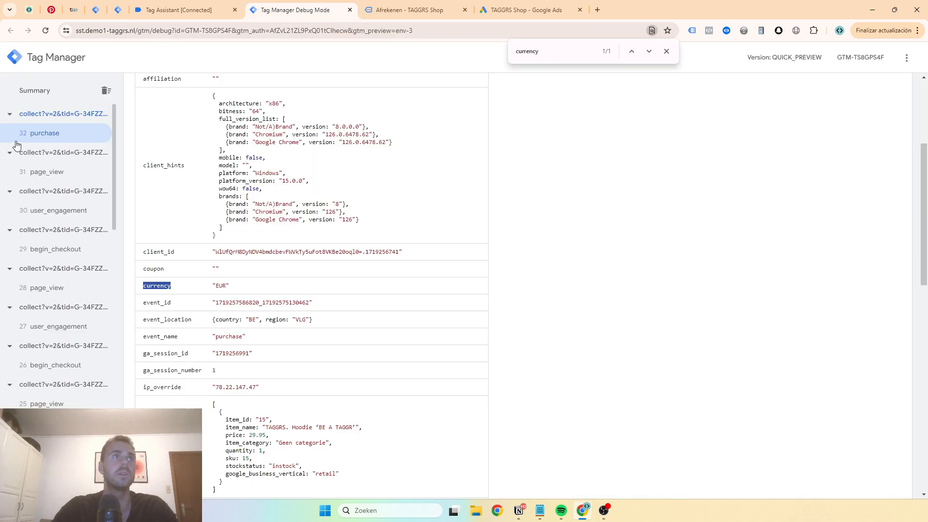
scroll(382, 257, up, 4)
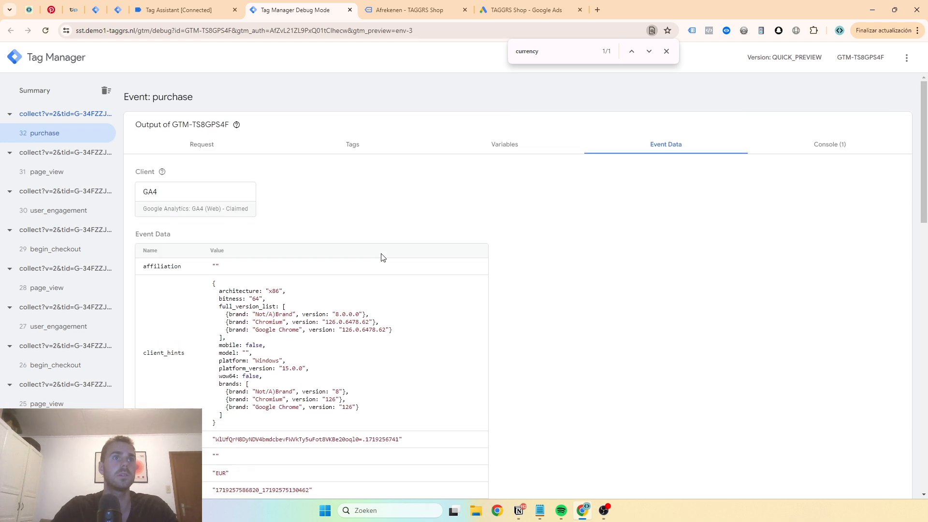
text(purchase)
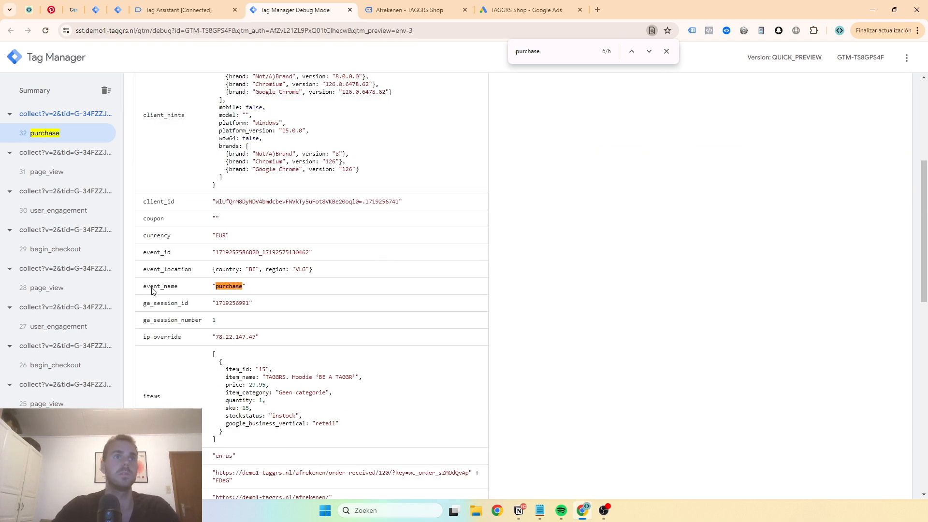
double_click(152, 287)
click(228, 288)
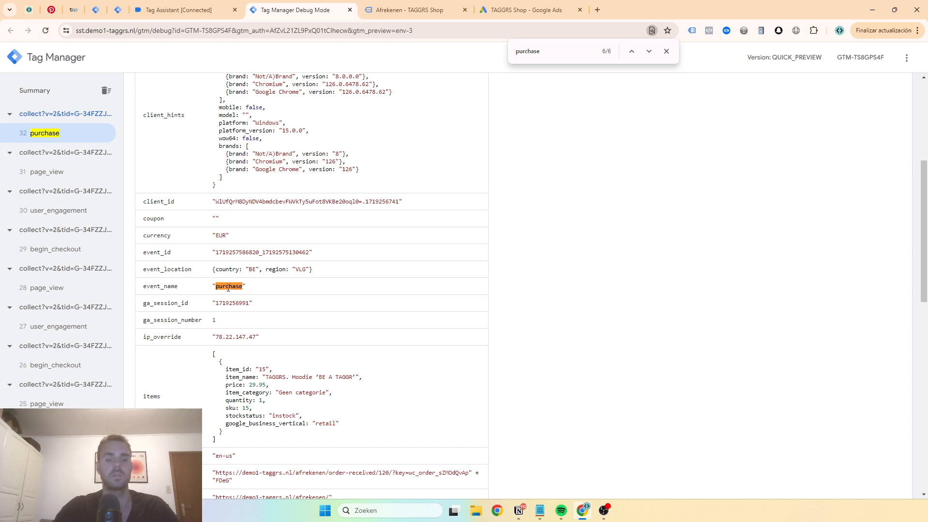
Create and save a Custom Event trigger named "purchase" for the event name "purchase", then save the "G Ads | purchase" tag
click(117, 10)
click(696, 113)
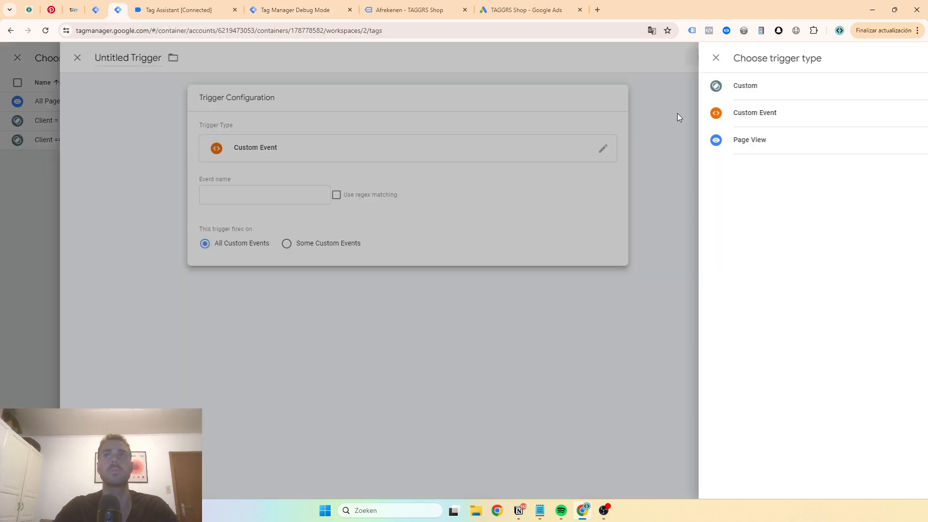
click(415, 193)
text(purchase)
triple_click(315, 58)
text(purchase)
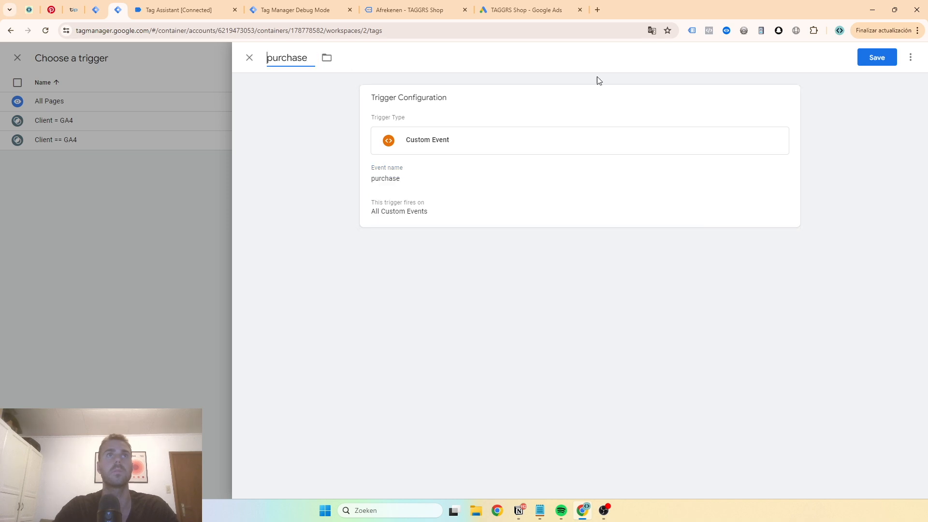
click(859, 62)
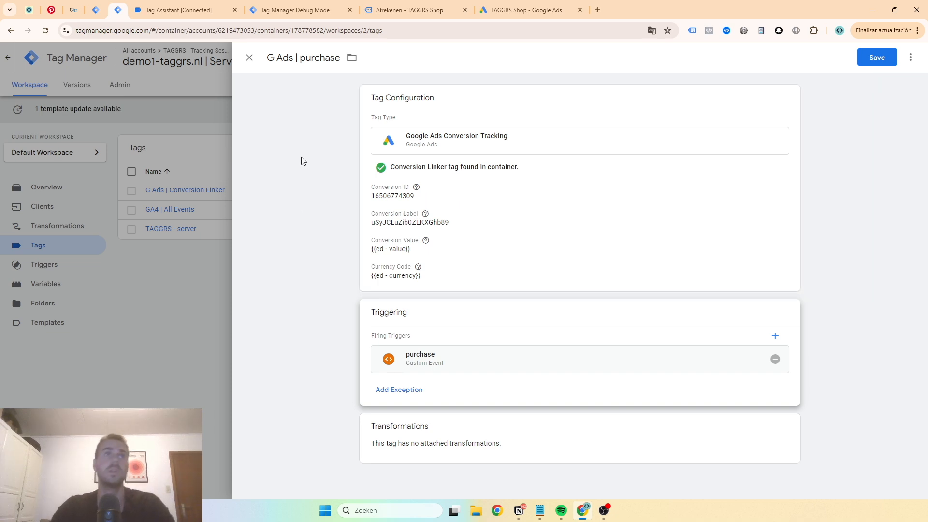
click(870, 58)
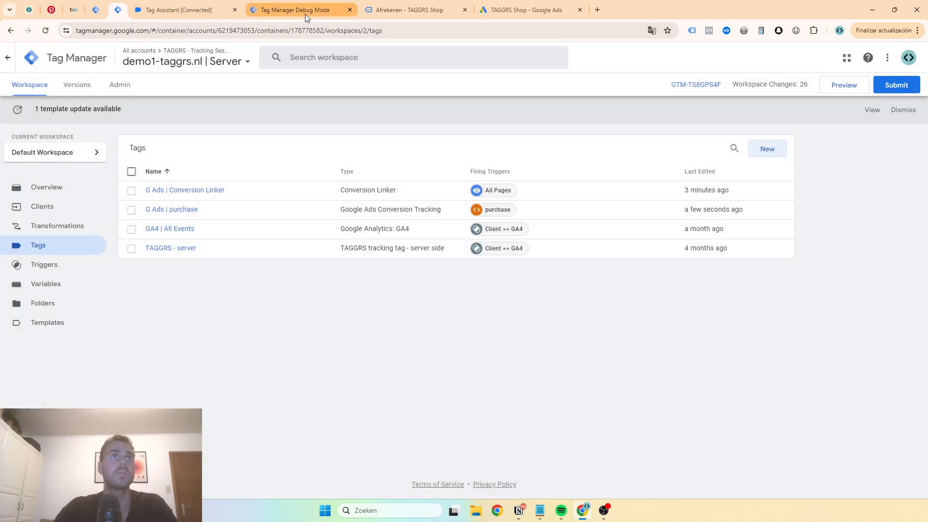
Examine the user_data entry of the purchase event in the server debug view and close the page search
click(305, 10)
scroll(47, 143, up, 4)
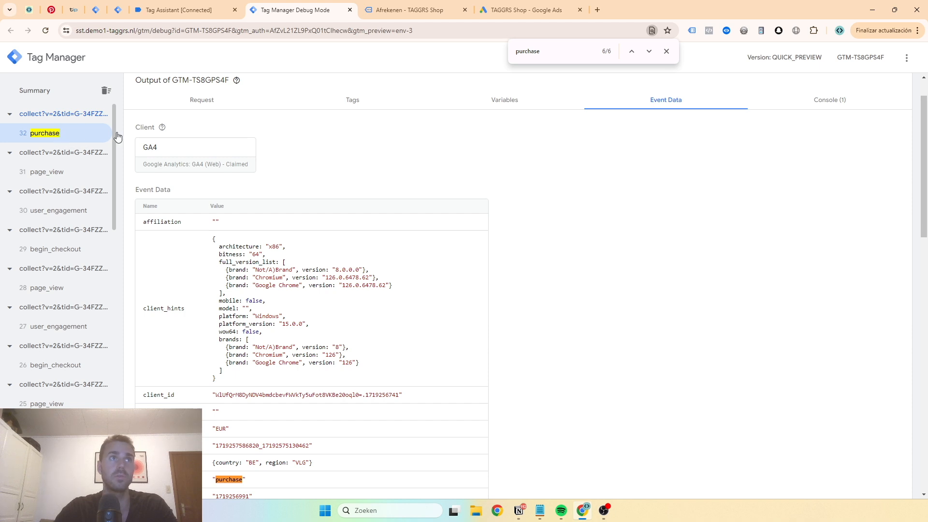
scroll(311, 171, down, 12)
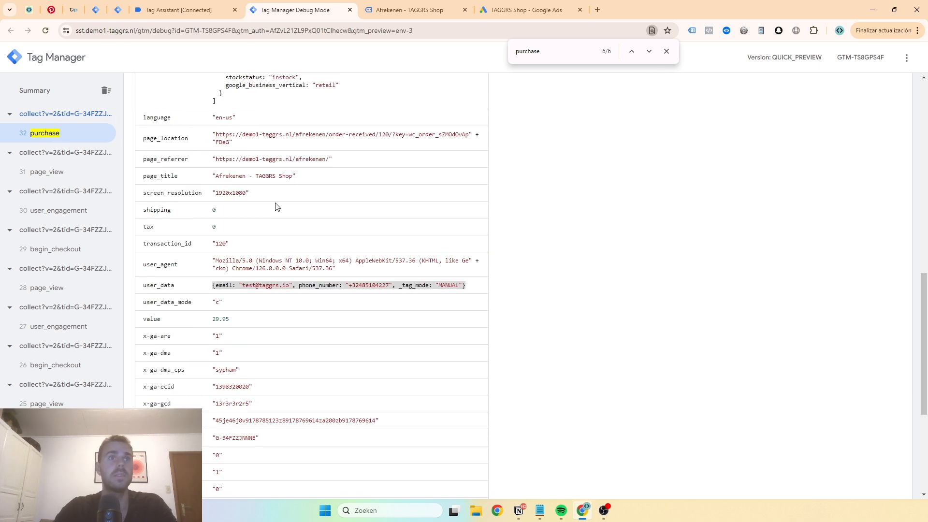
drag(213, 189, 474, 187)
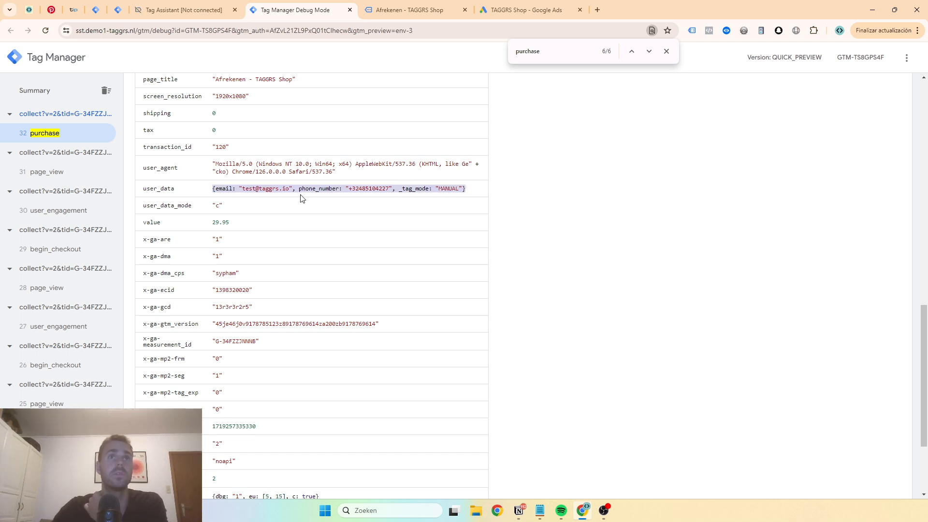
click(251, 194)
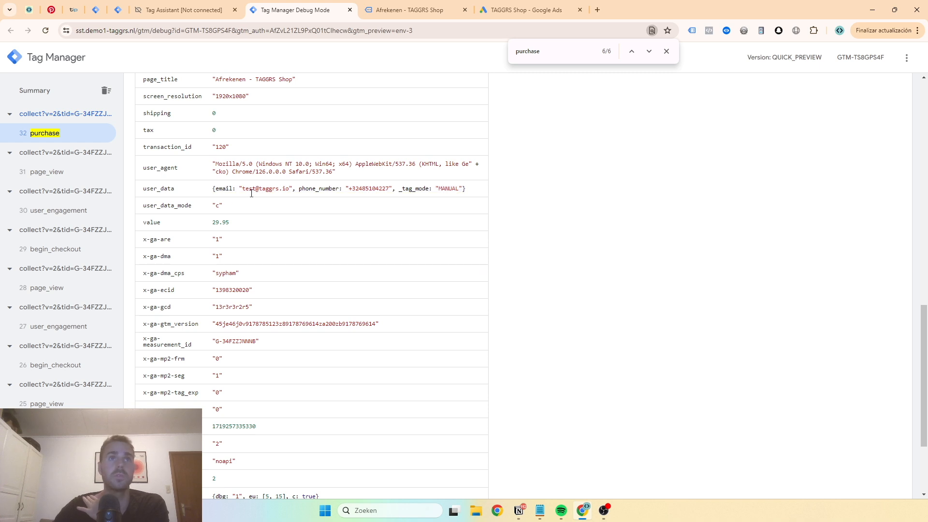
click(666, 51)
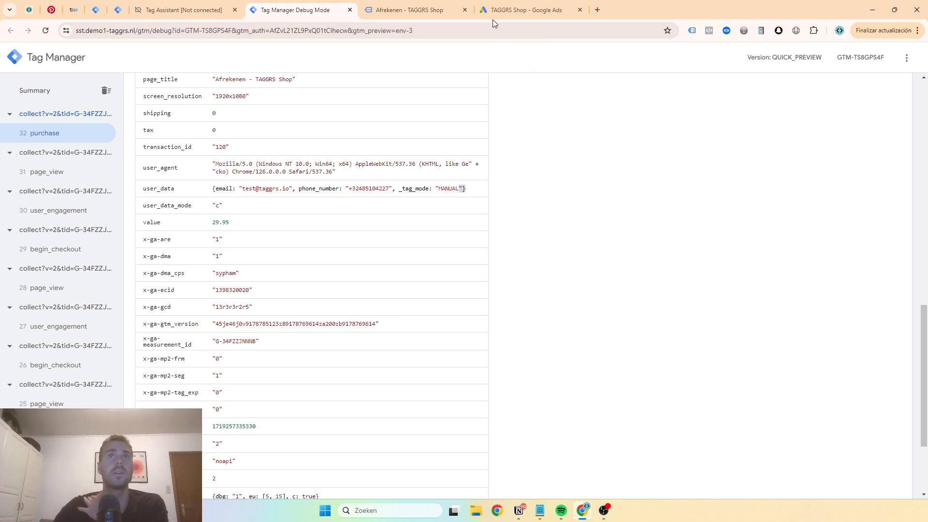
Switch to Google Ads and open the editable settings of the "Purchase | Server (enhanced conversions)" conversion action
click(496, 12)
click(220, 464)
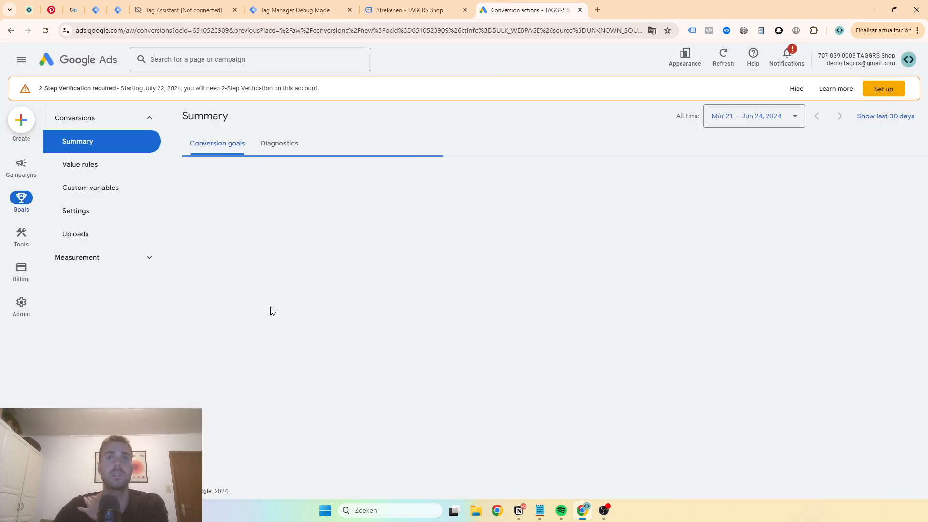
click(284, 278)
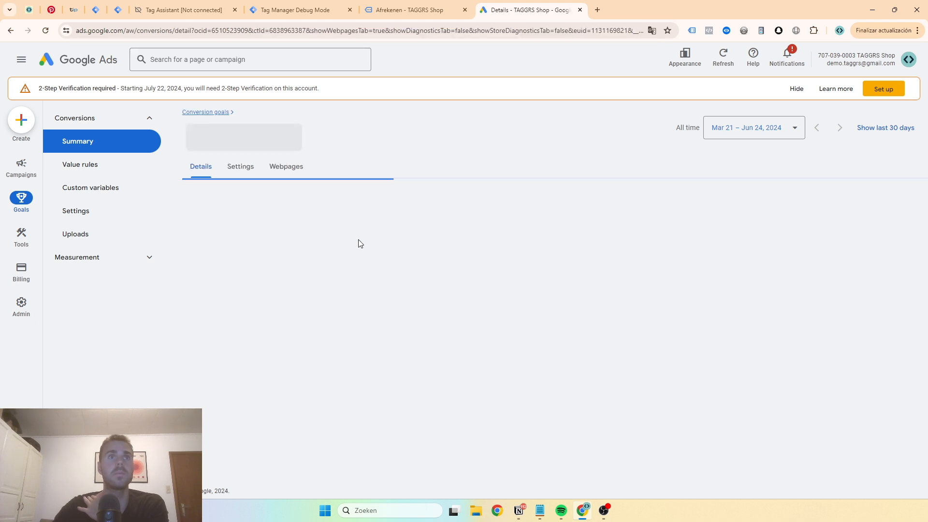
scroll(488, 321, down, 1)
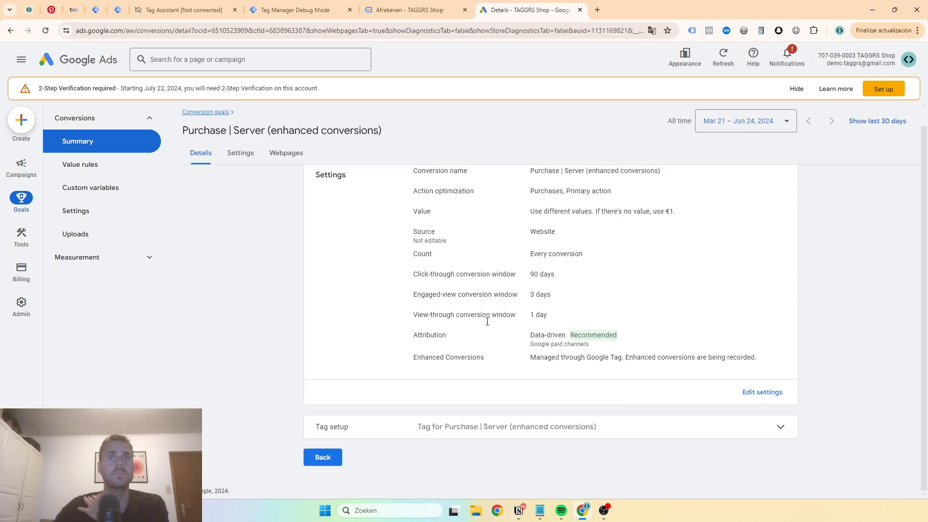
click(501, 431)
click(762, 392)
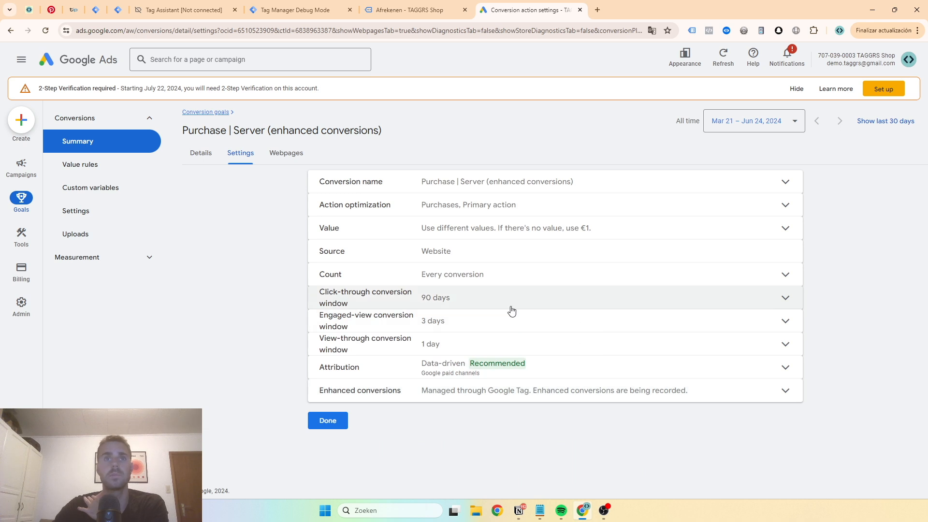
Check the Enhanced conversions section of the conversion action, then close the editable settings without changing anything
drag(469, 373, 471, 394)
click(471, 395)
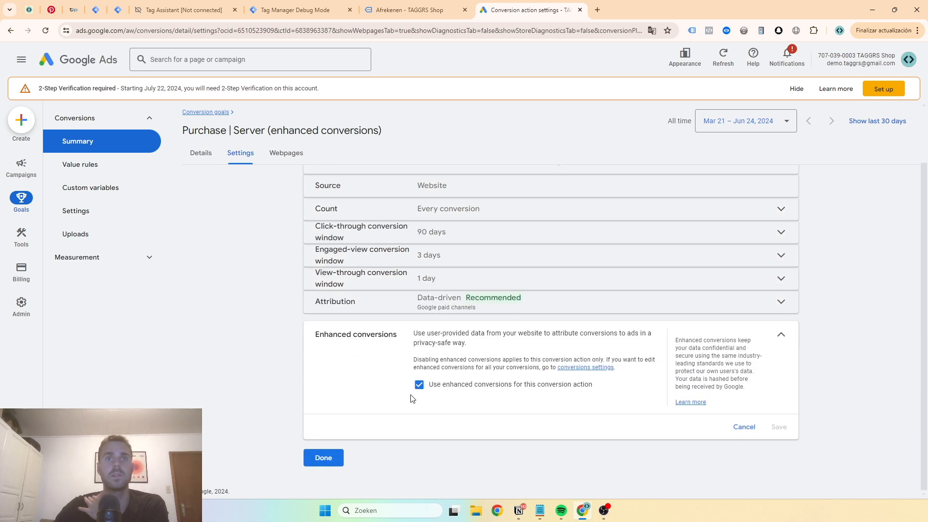
click(744, 427)
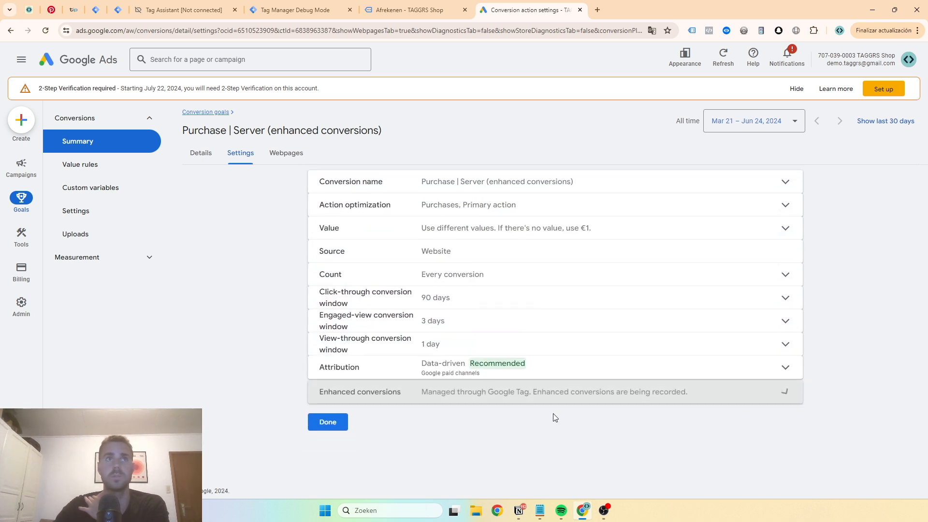
click(324, 421)
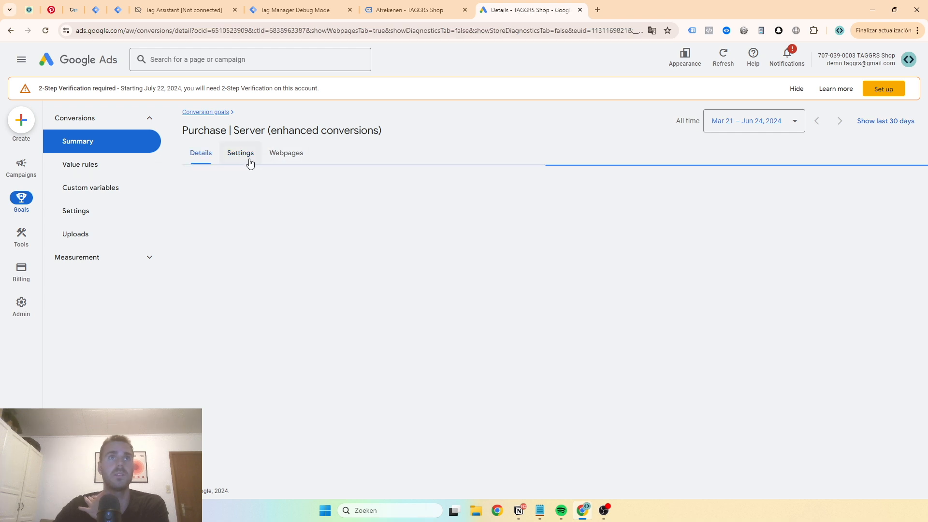
Review the settings, webpages and details of the "Purchase | Server (enhanced conversions)" conversion action
click(245, 156)
click(291, 157)
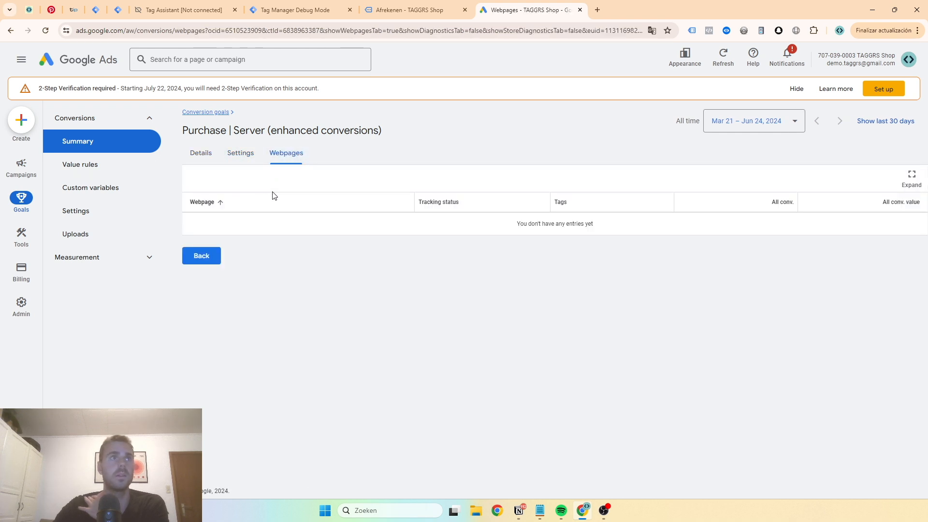
click(241, 164)
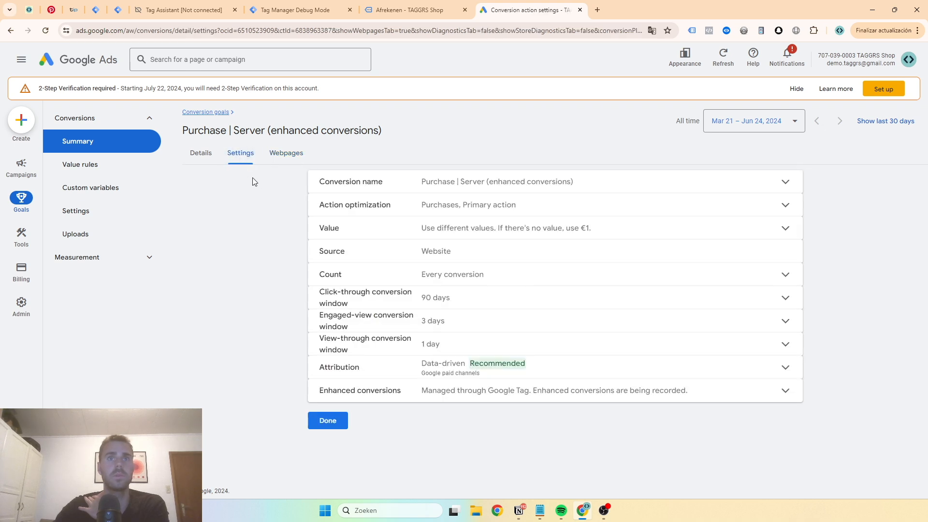
click(217, 154)
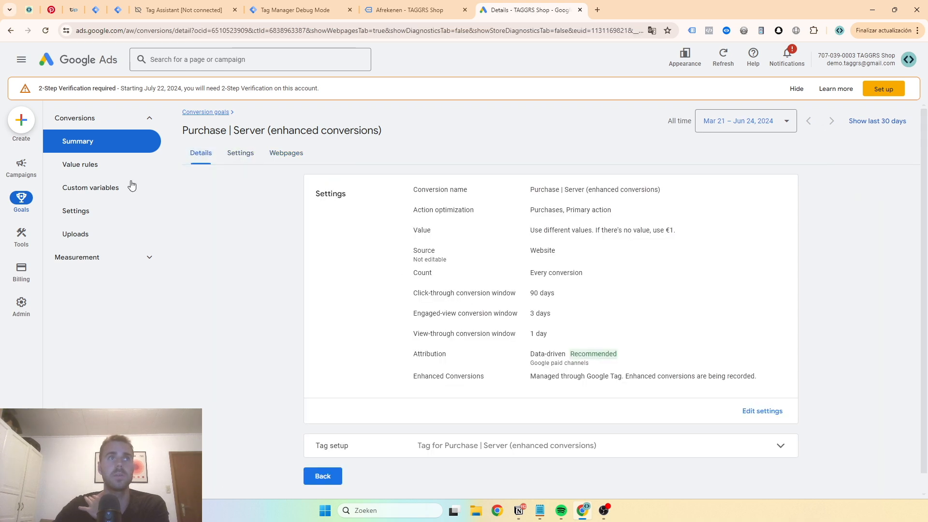
Return to the conversion goals summary and read the status details of "Purchase | Server (enhanced conversions)"
click(205, 112)
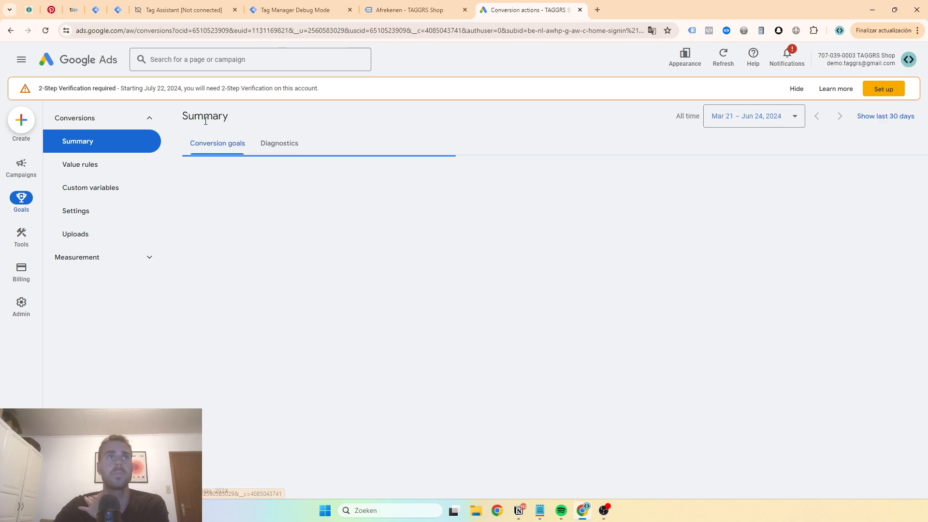
mouse_move(711, 253)
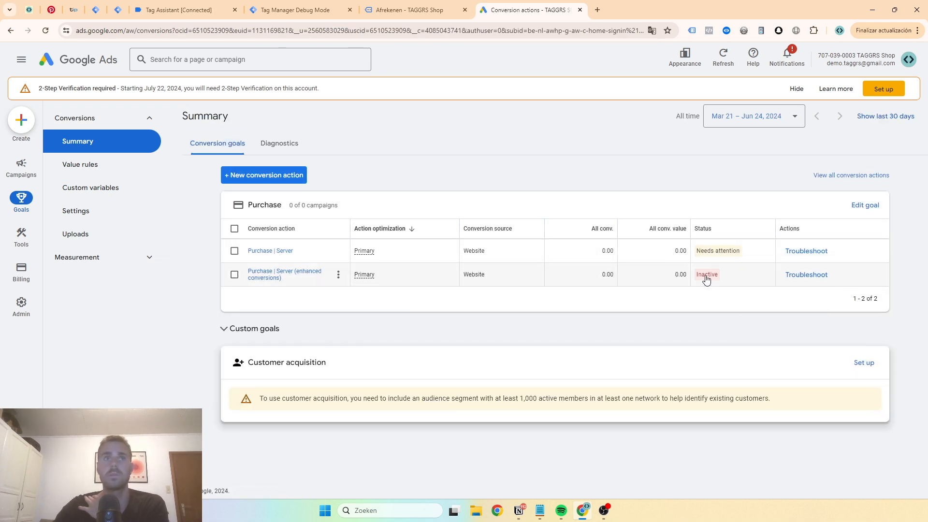
mouse_move(706, 274)
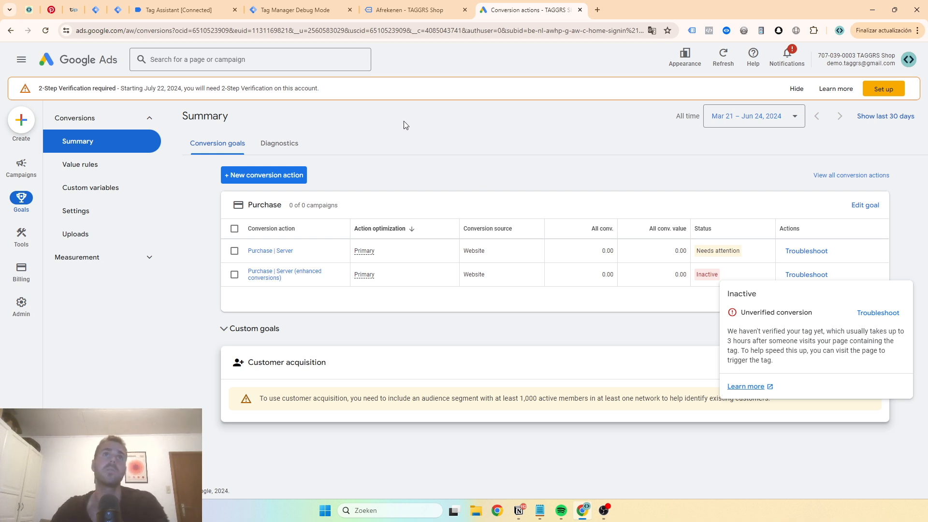
Review the previous purchase event in the server debug view, then restart the server container's preview
click(401, 10)
click(196, 9)
click(295, 10)
scroll(610, 224, up, 5)
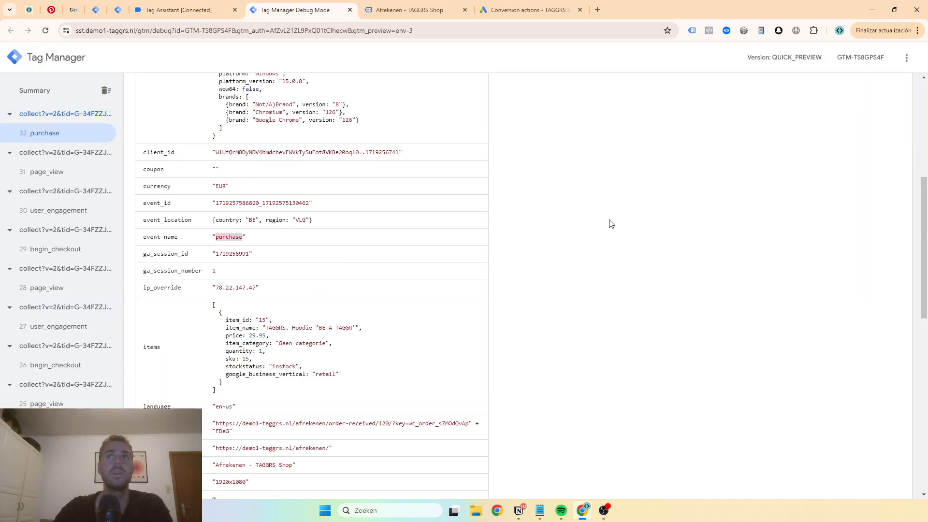
scroll(610, 224, up, 5)
click(202, 144)
click(118, 10)
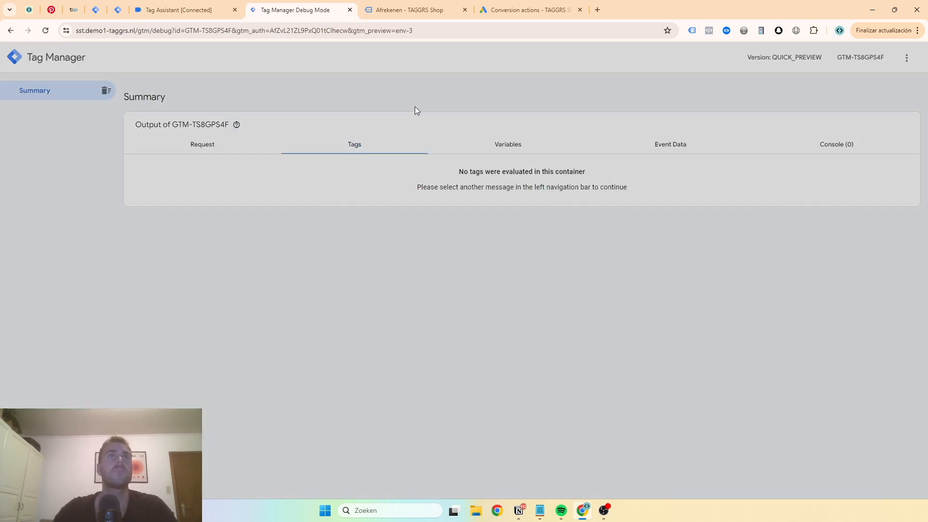
Switch to the TAGGRS demo shop, leave the order confirmation and open the store's product overview
click(392, 10)
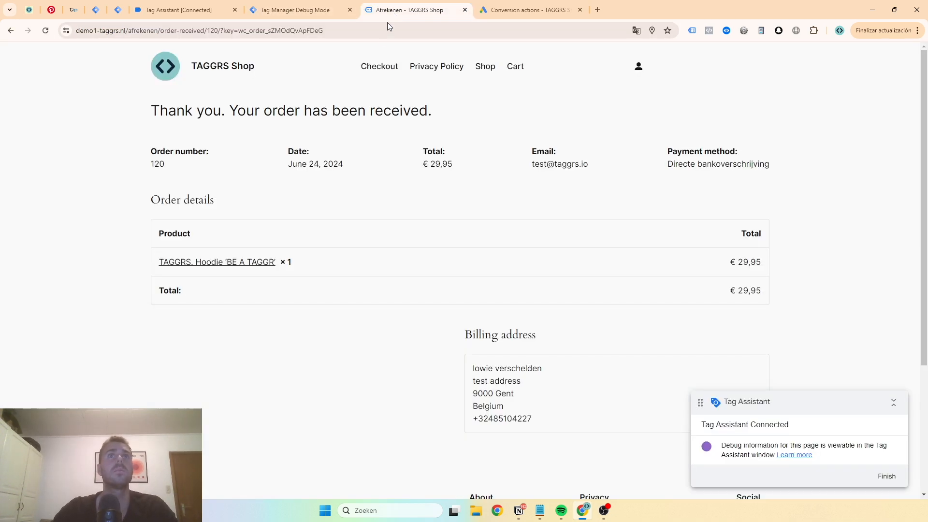
click(11, 30)
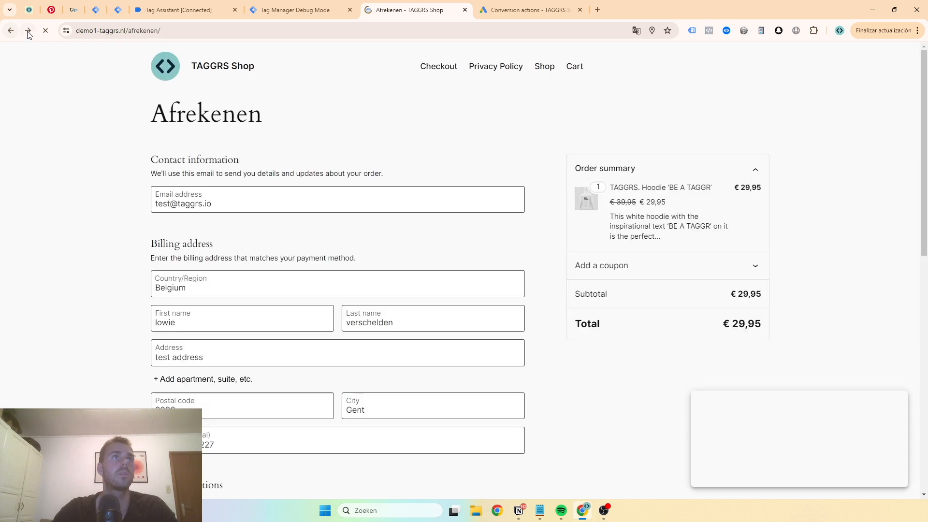
scroll(379, 221, down, 10)
click(405, 269)
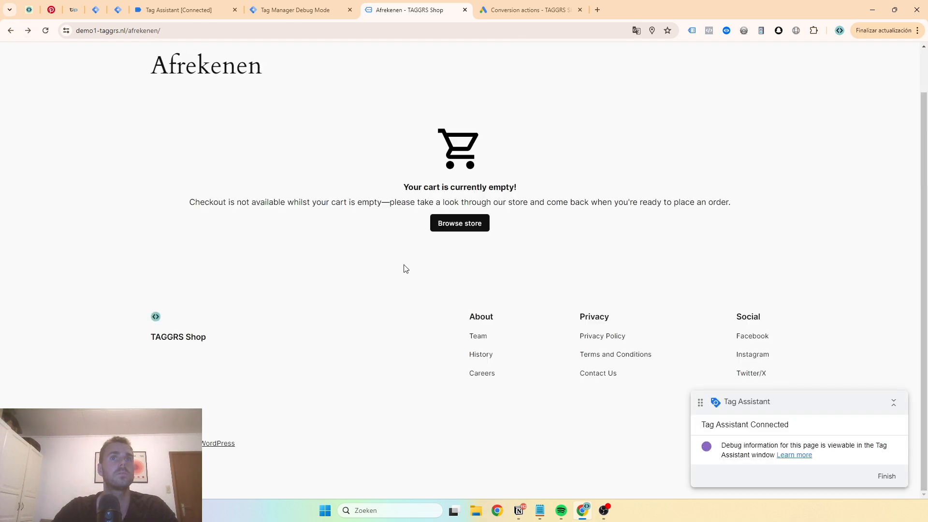
click(458, 224)
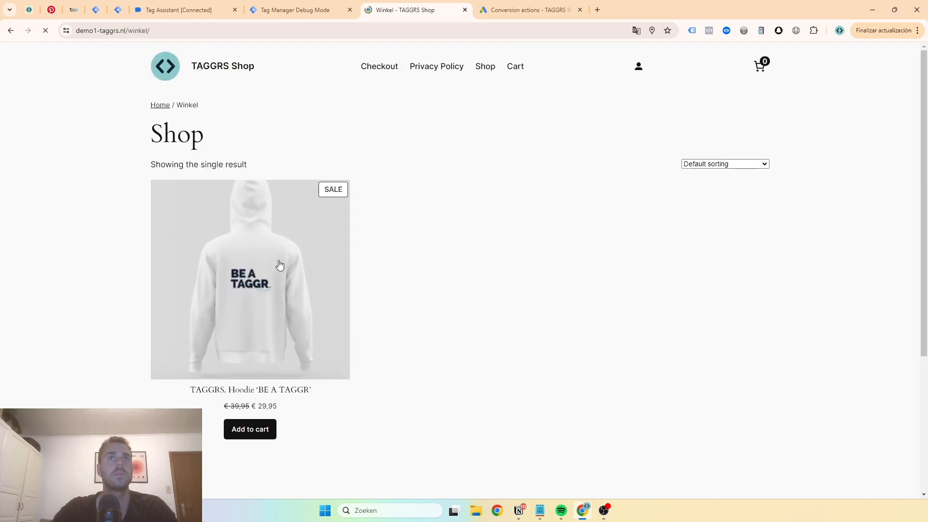
Add one TAGGRS Hoodie to the cart, go to checkout and place a test order
click(252, 429)
click(759, 66)
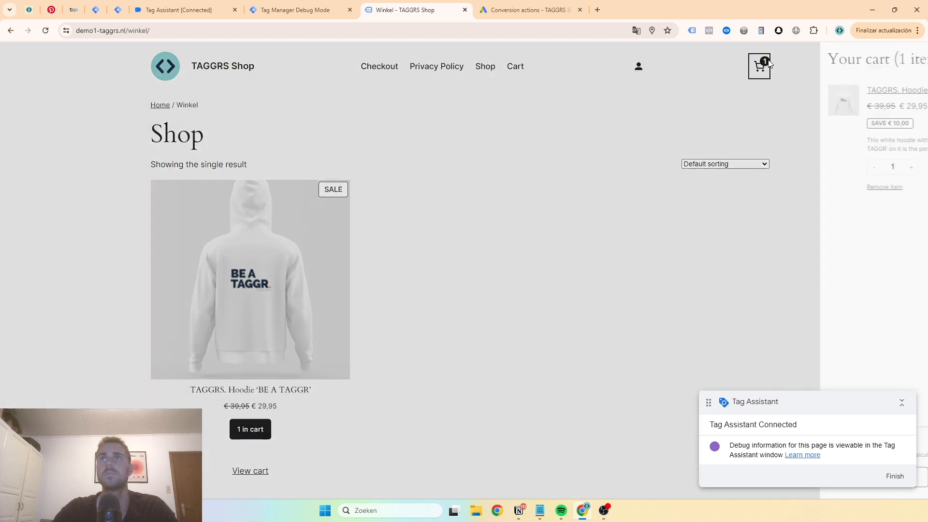
click(920, 480)
scroll(298, 289, down, 5)
click(432, 456)
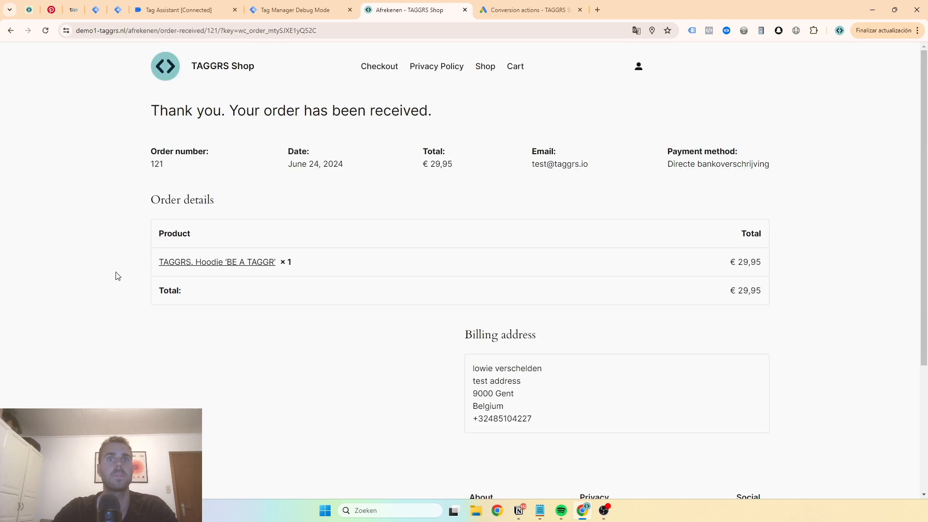
Switch to Tag Assistant and inspect the entry for the newly loaded order confirmation page
click(287, 15)
click(181, 10)
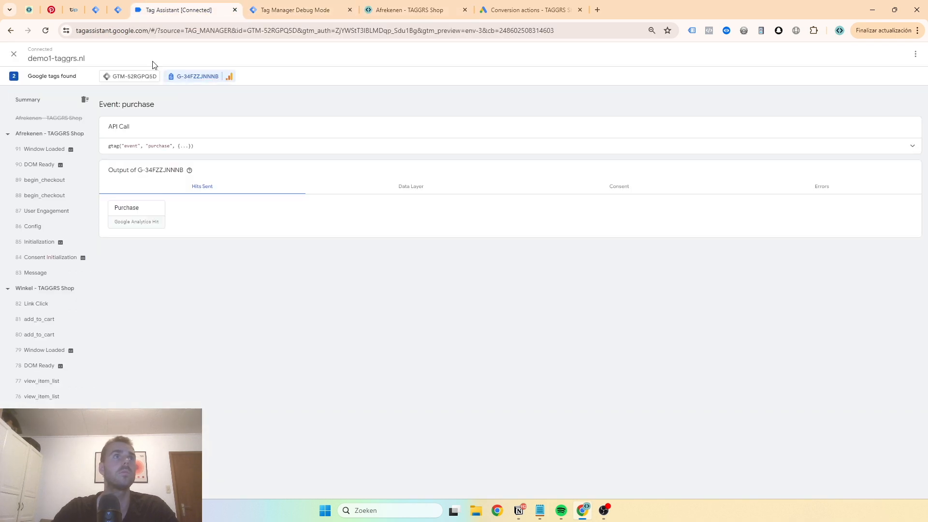
click(72, 121)
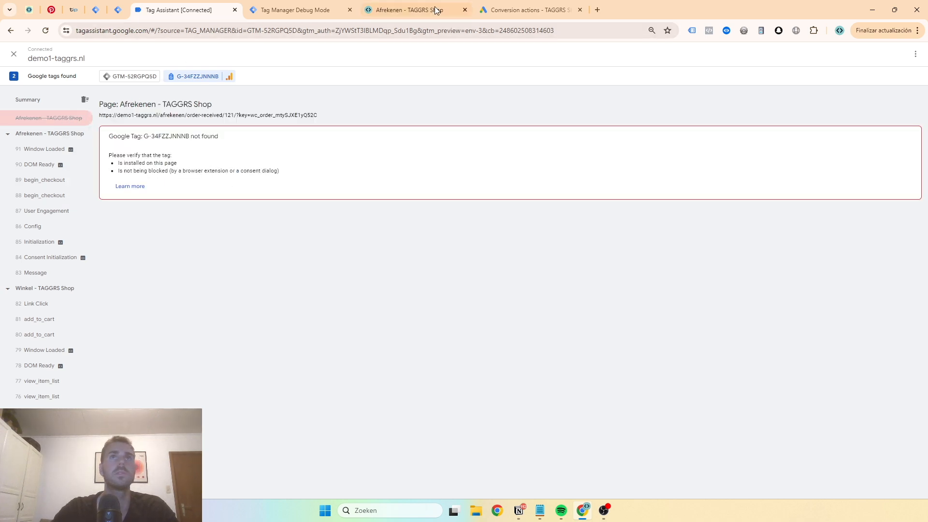
Go back to the shop page, add one TAGGRS Hoodie to the cart and place another test order
click(419, 11)
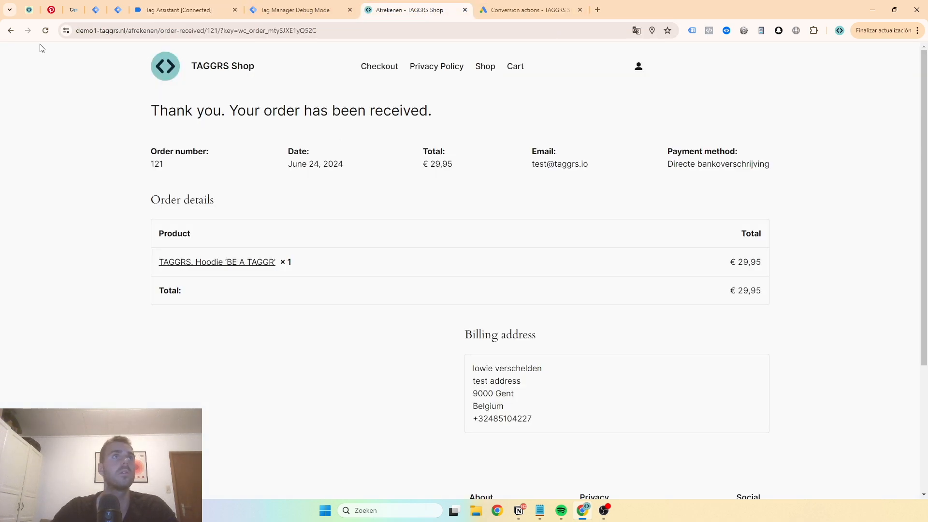
click(11, 30)
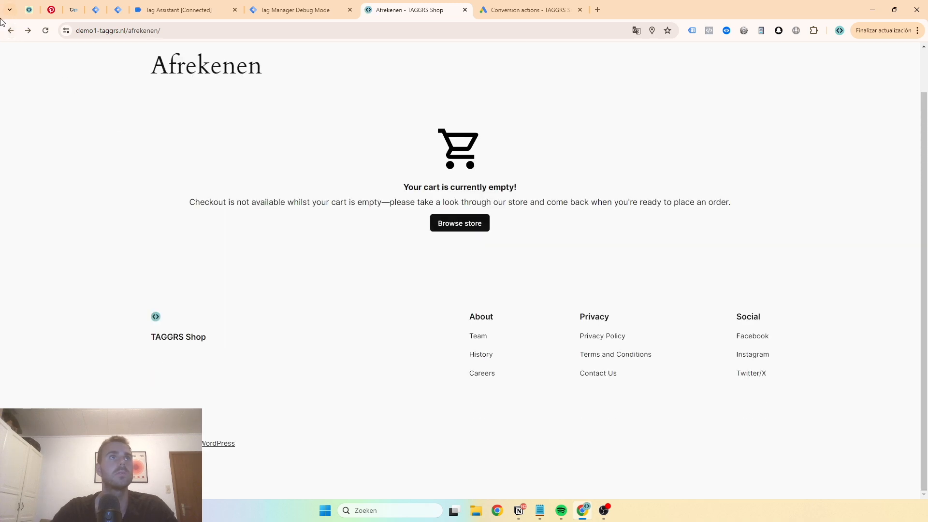
click(10, 31)
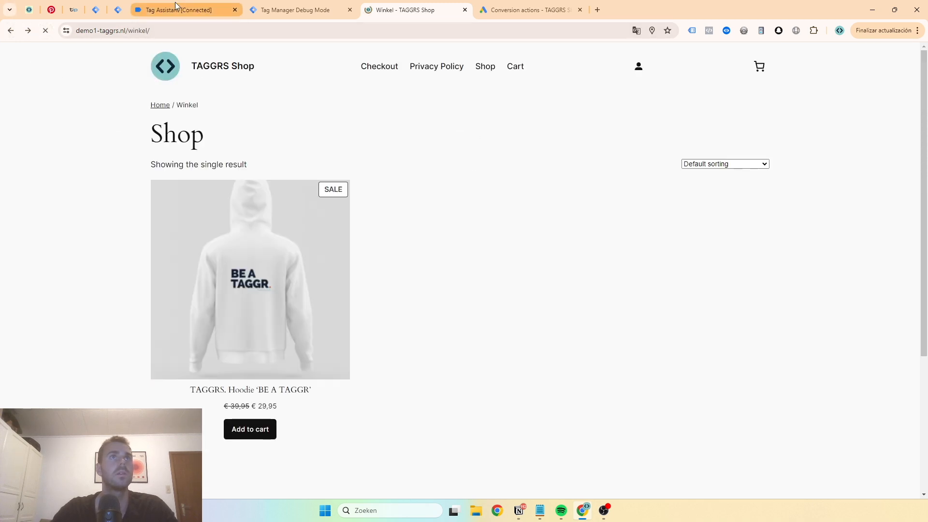
click(247, 430)
click(759, 66)
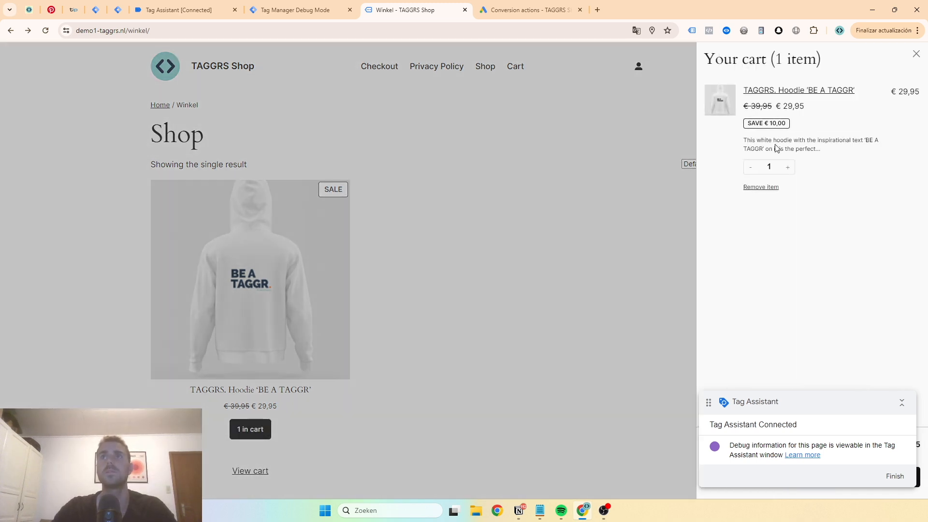
click(841, 478)
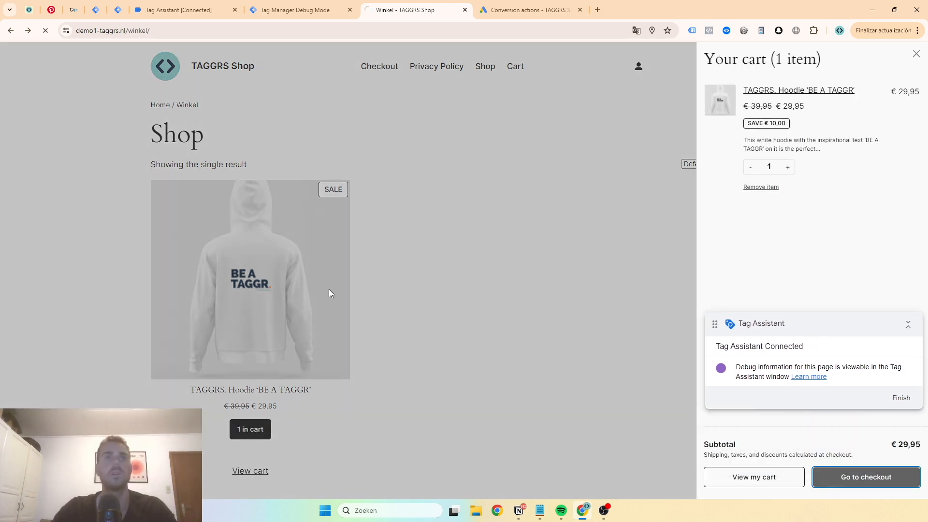
scroll(317, 255, down, 6)
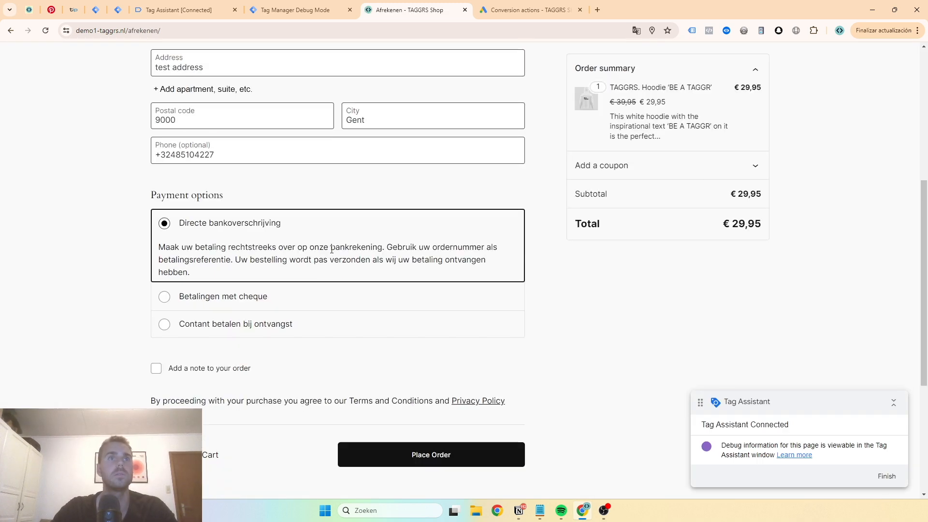
click(411, 458)
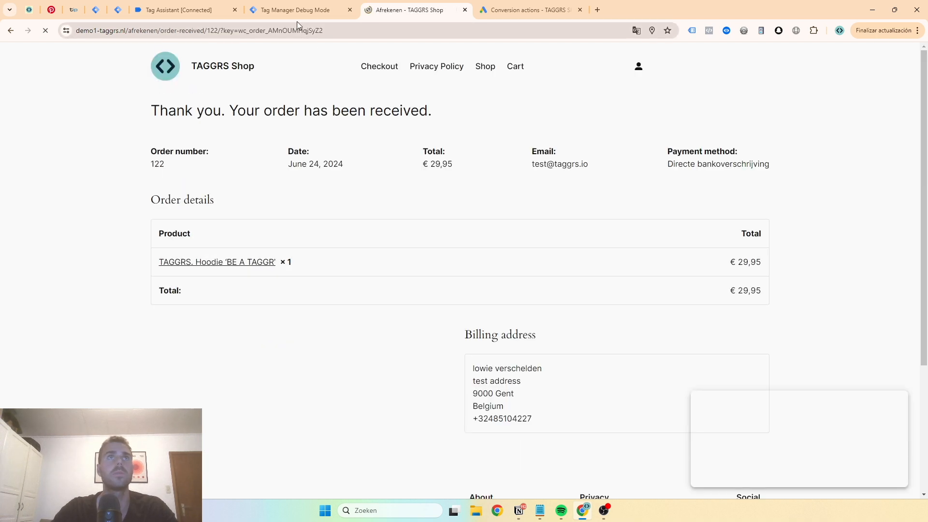
In Tag Assistant, examine the user data sent by the "GA4 | Ecom Events" tag on GTM-52RGPQSD's latest purchase event
click(183, 9)
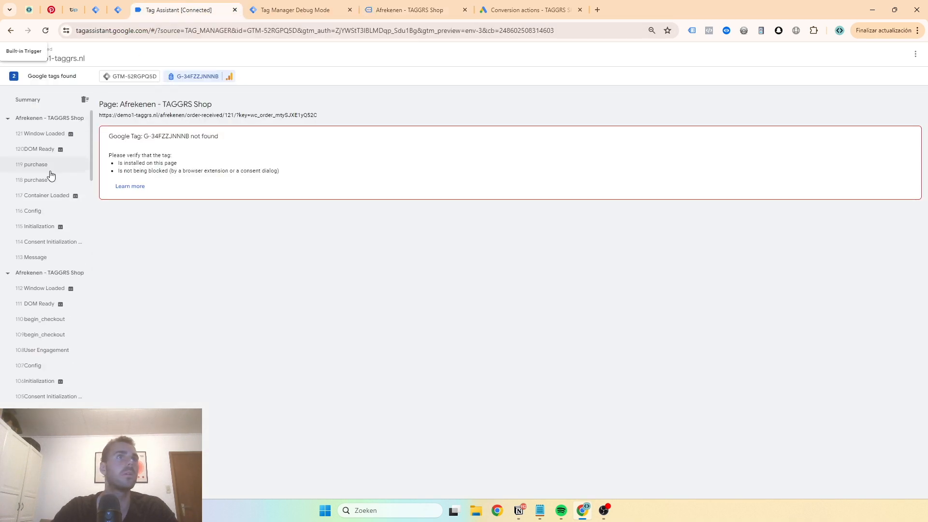
click(51, 169)
click(127, 76)
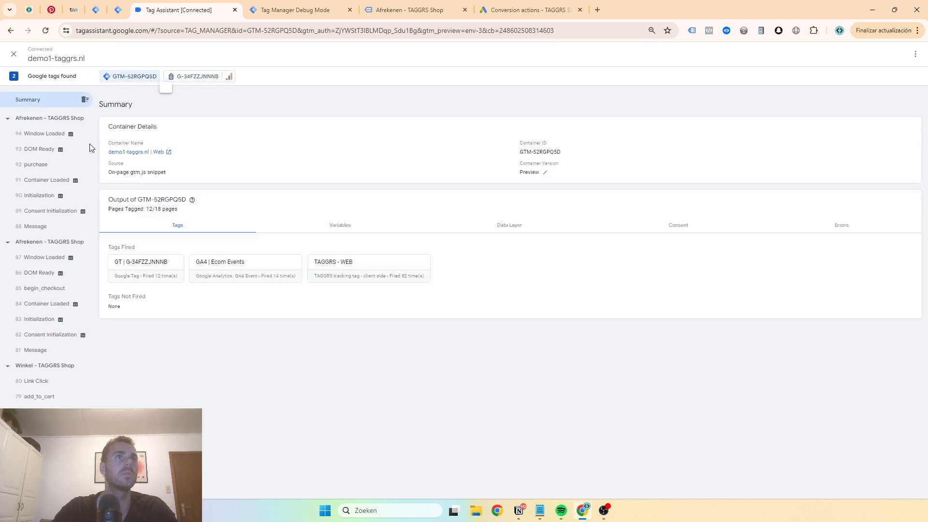
click(66, 165)
click(184, 242)
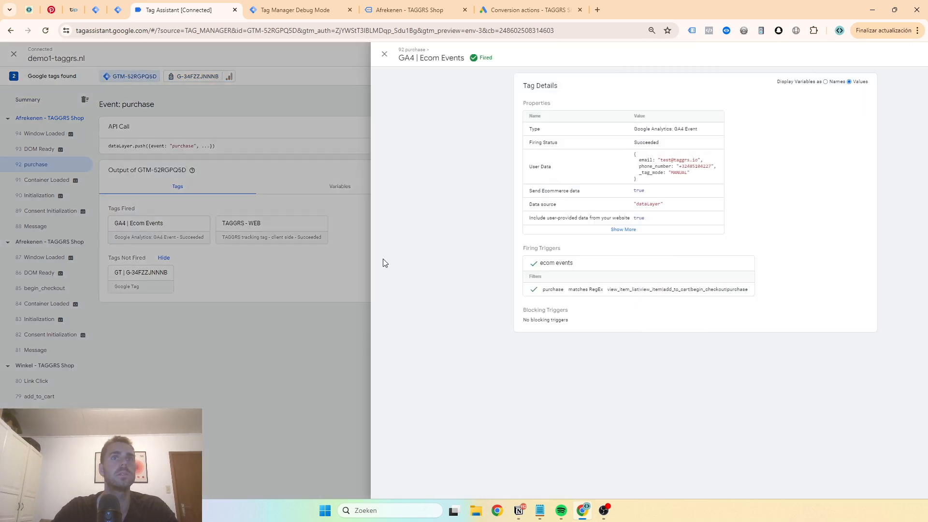
click(544, 231)
triple_click(578, 161)
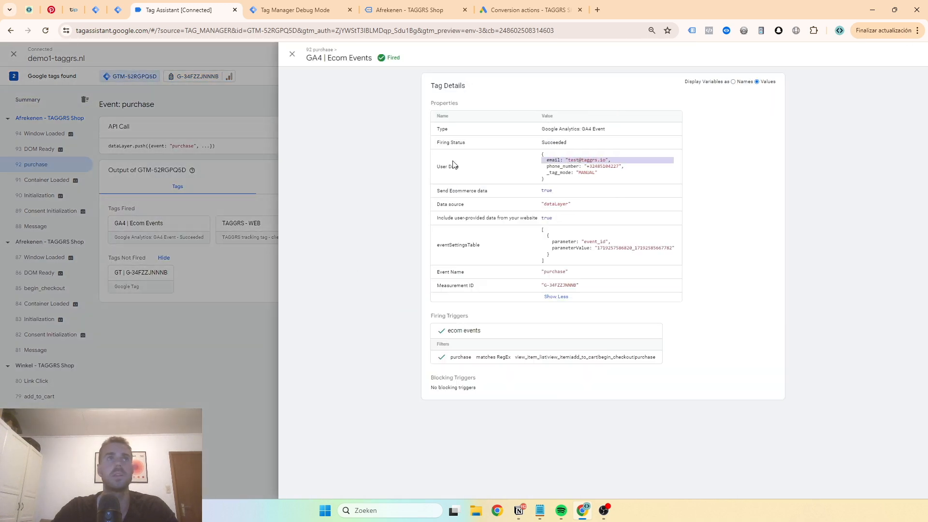
click(212, 122)
Inspect the user data parameters of the Purchase hit sent by Google tag G-34FZZJNNNB
click(183, 77)
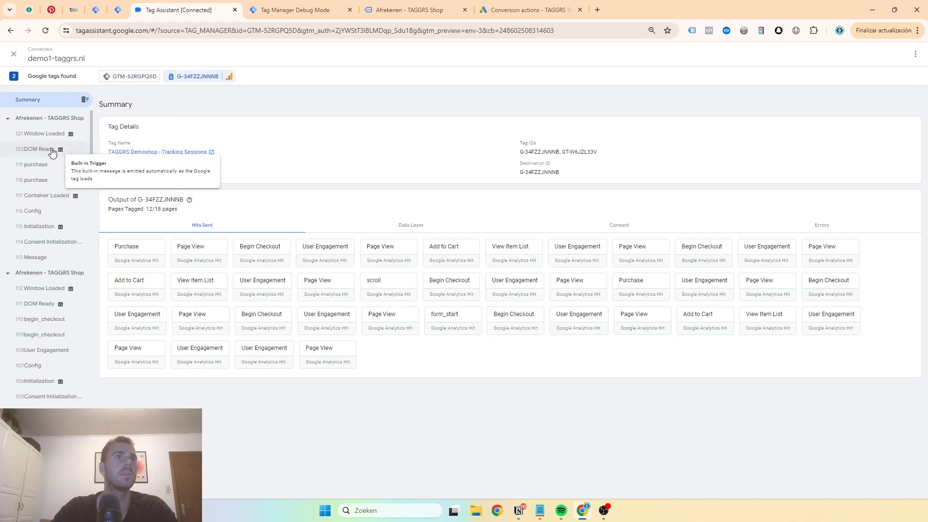
click(37, 165)
click(132, 212)
scroll(539, 317, down, 6)
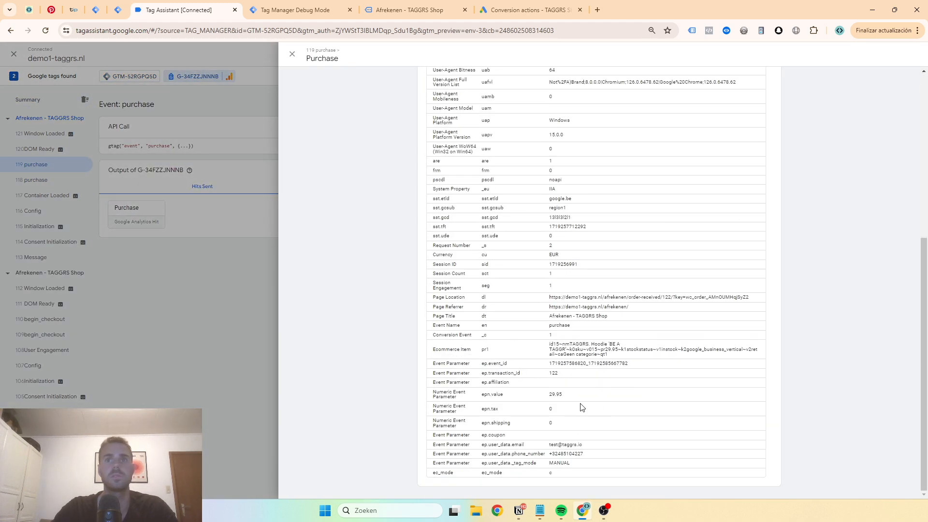
double_click(565, 445)
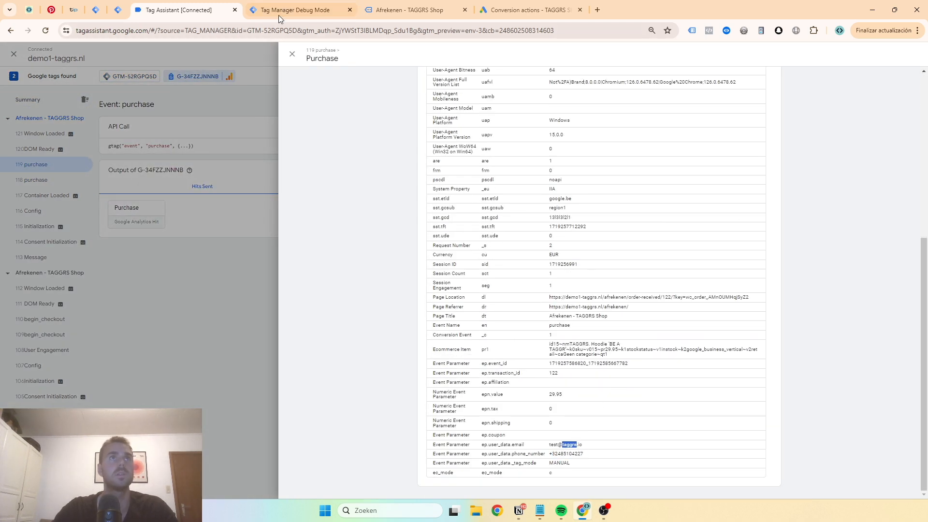
In the server debug view, check the purchase event's fired tags and examine the user_data entry in its event data
click(277, 18)
click(72, 138)
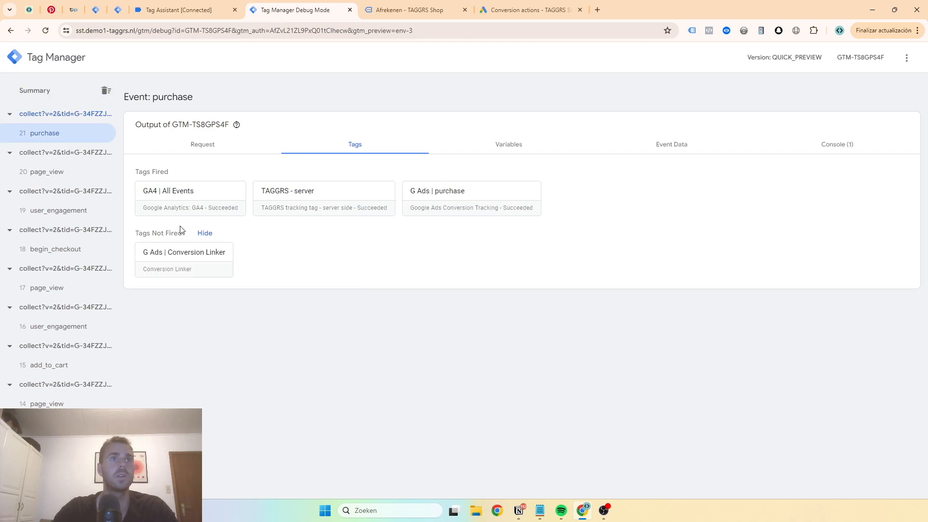
click(529, 147)
click(671, 144)
scroll(293, 315, down, 10)
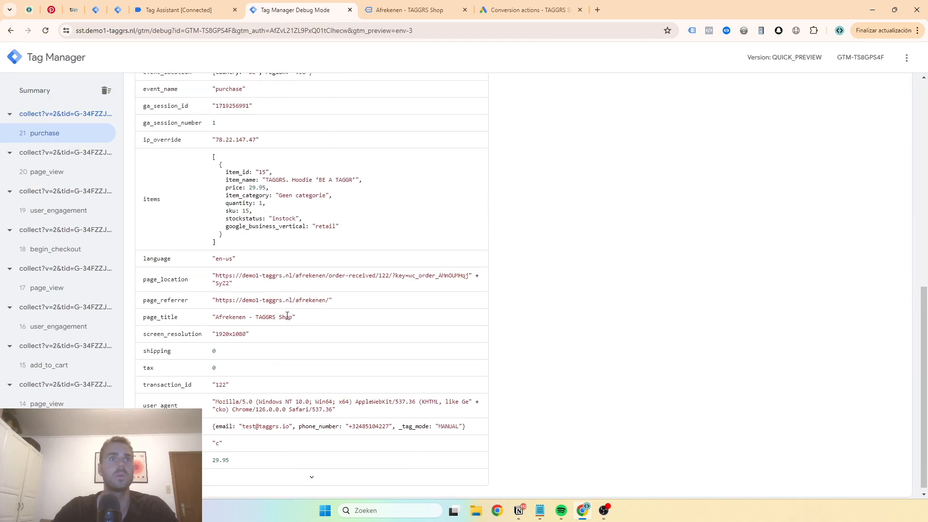
Highlight the user_data entry in the purchase event data to review its email and phone number fields
scroll(276, 272, down, 1)
triple_click(258, 421)
scroll(246, 386, up, 15)
Open the details of the fired "G Ads | purchase" tag, expand all its properties and display the variables as values
click(319, 143)
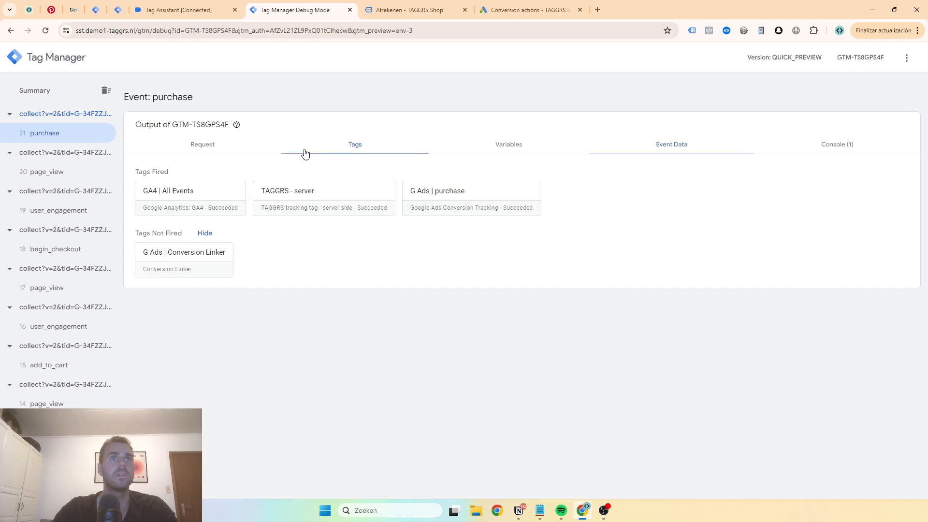
click(441, 206)
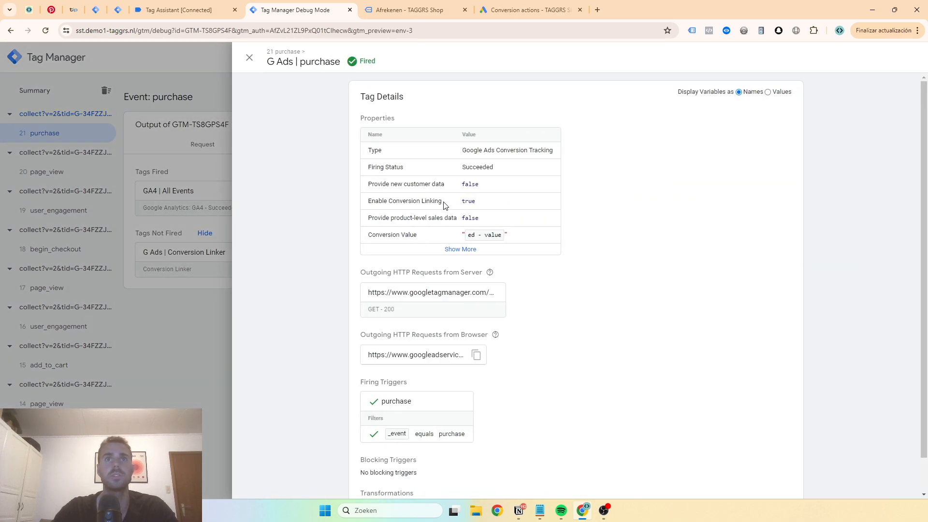
click(458, 252)
click(769, 91)
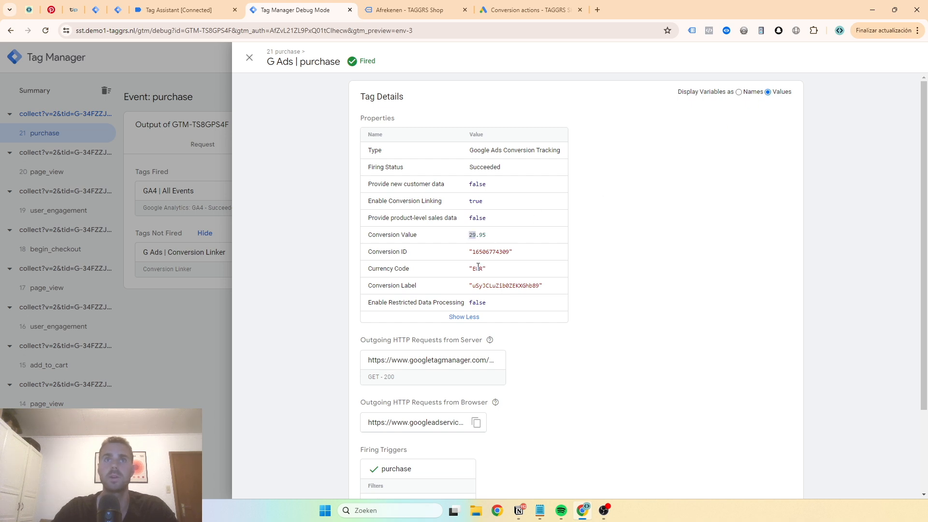
scroll(474, 270, down, 2)
scroll(464, 232, up, 2)
scroll(430, 281, down, 2)
Inspect the tag's outgoing server request to googletagmanager.com with all its response headers, and return to the purchase event's tag overview
click(430, 281)
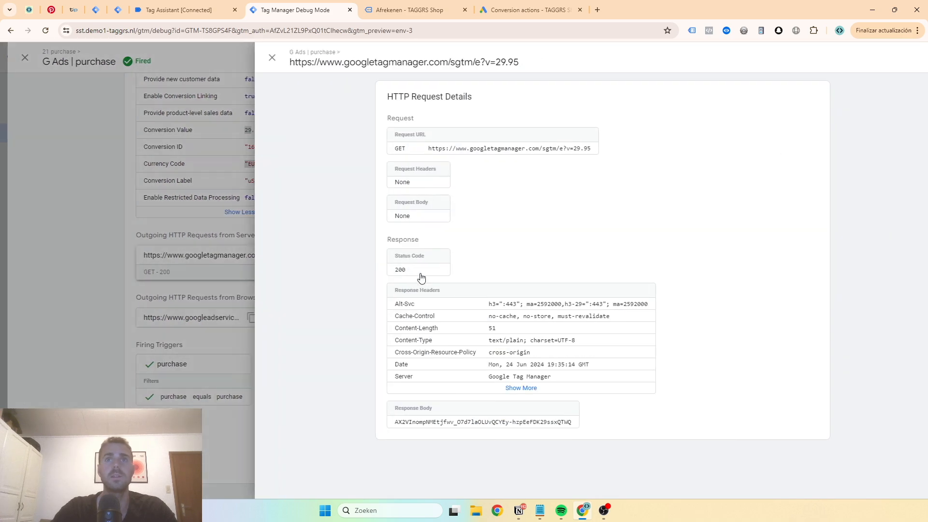
click(140, 330)
drag(465, 213, 490, 264)
click(509, 256)
click(476, 265)
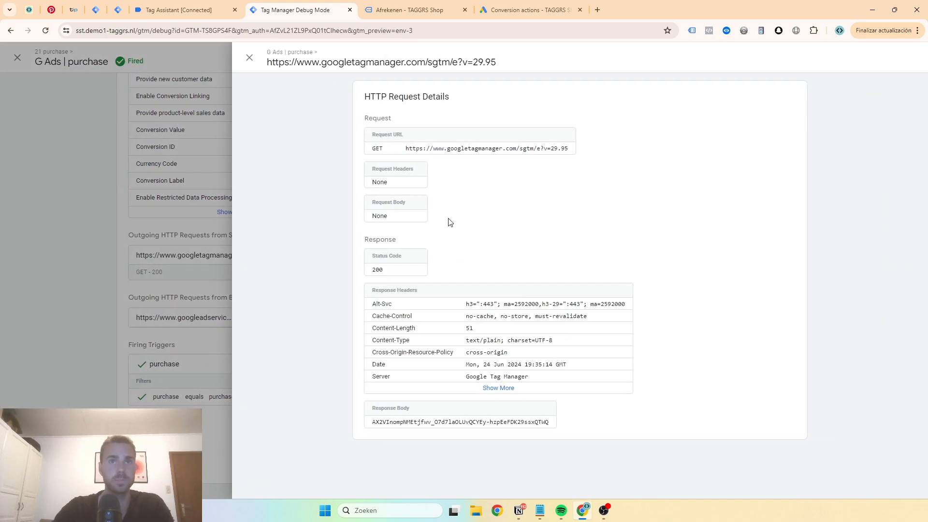
click(505, 388)
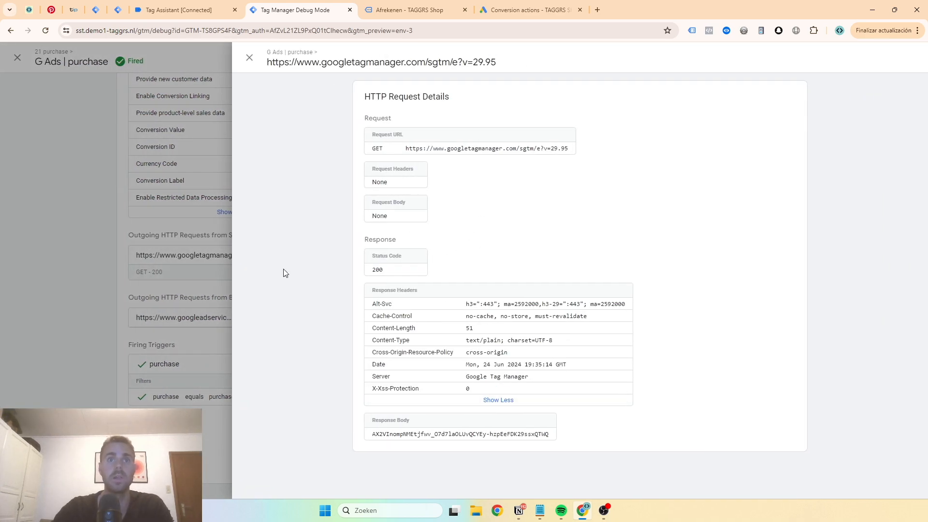
click(188, 200)
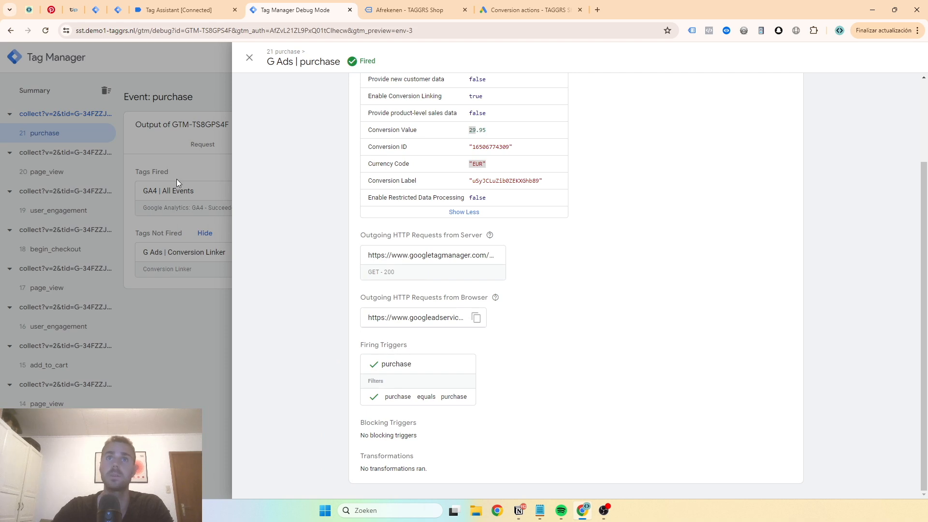
click(176, 179)
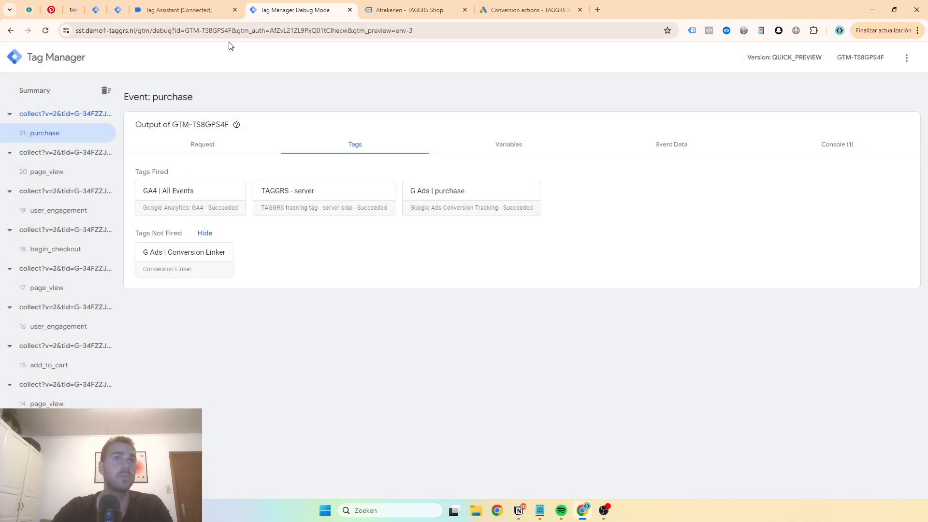
Switch to the TAGGRS template gallery and look through the available server-side tracking templates
mouse_move(209, 17)
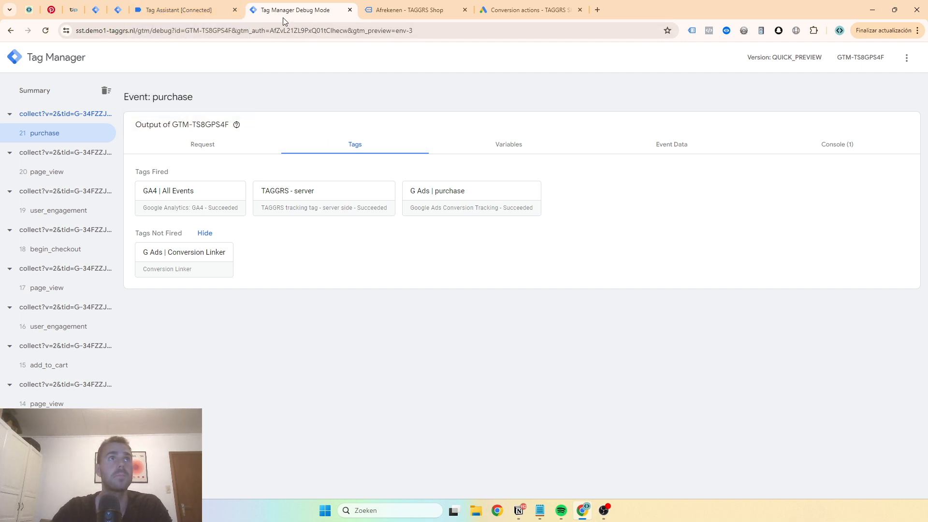
mouse_move(90, 14)
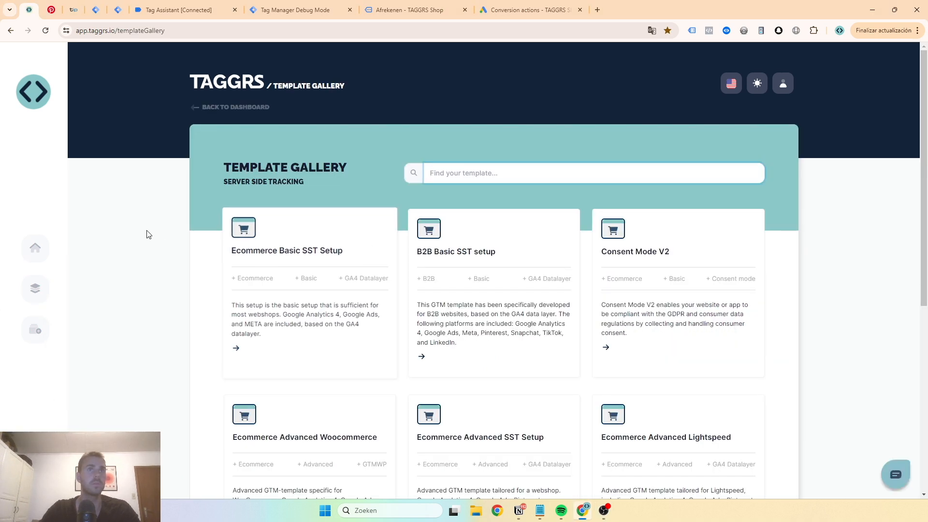
scroll(148, 235, down, 2)
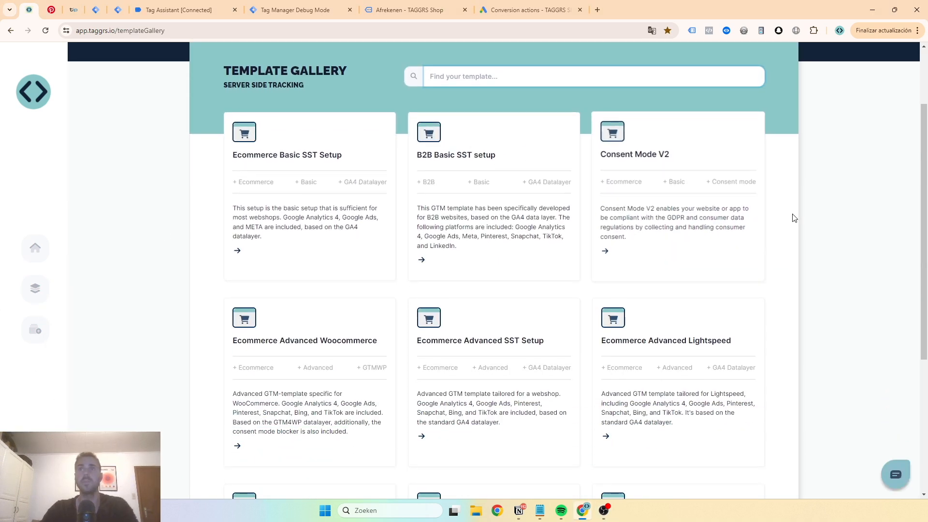
scroll(556, 209, down, 2)
scroll(531, 211, down, 1)
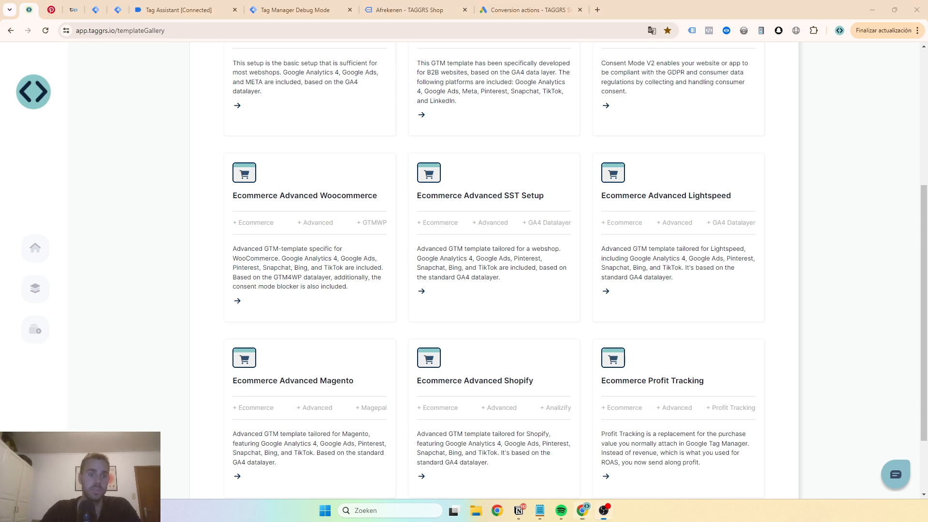
scroll(278, 166, down, 2)
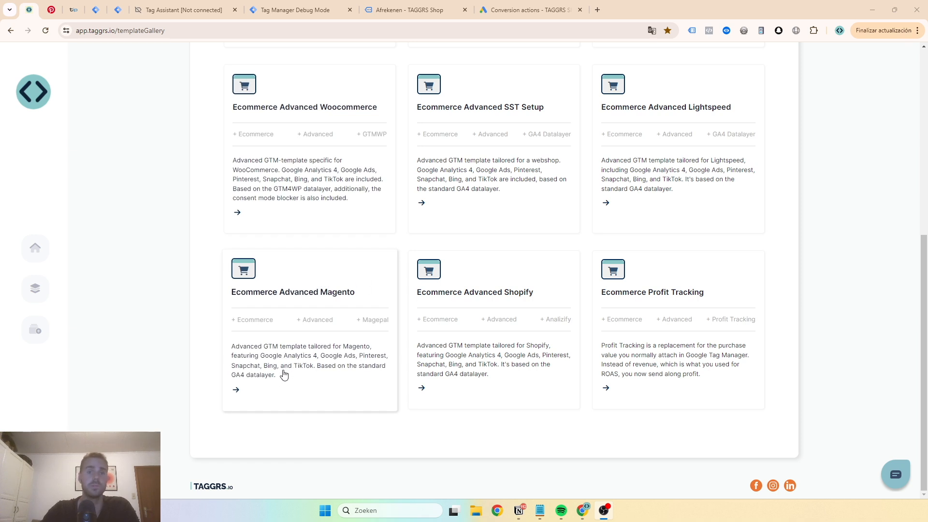
scroll(330, 282, up, 1)
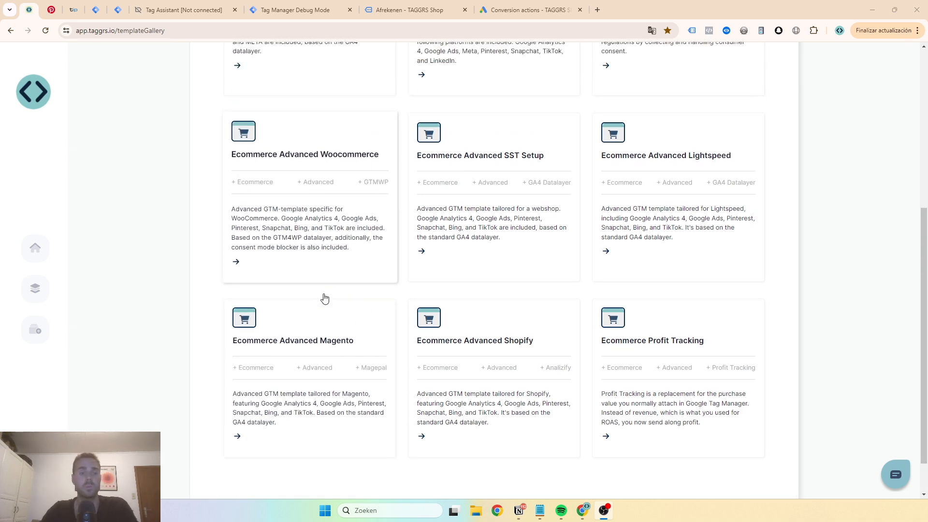